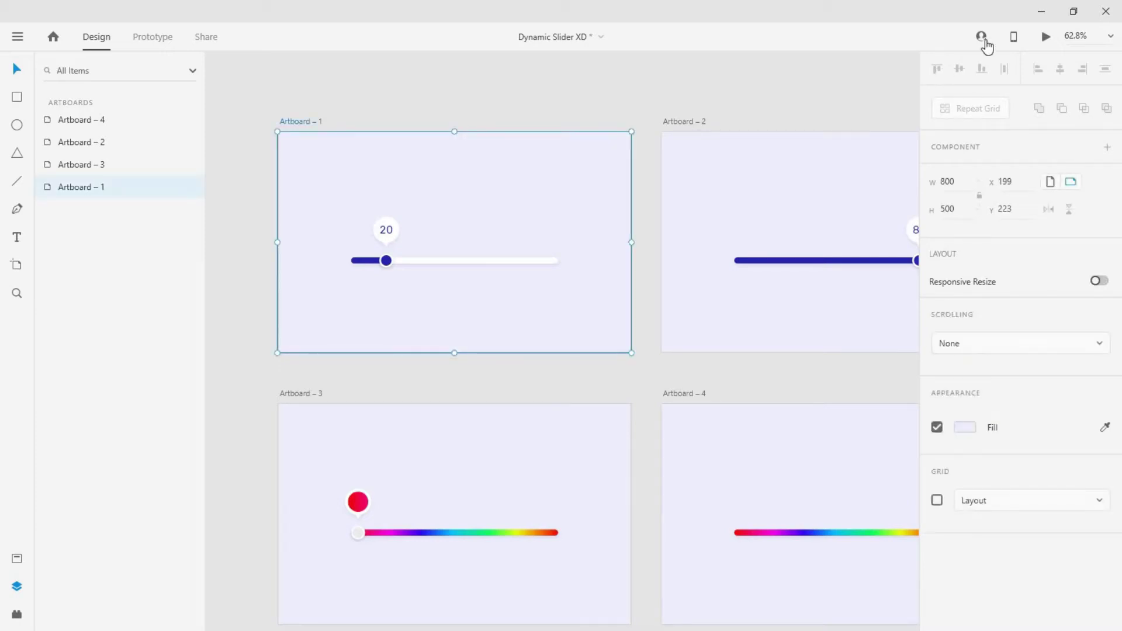
Preview the finished prototype and try out the number slider and the color slider.
{"action": "key", "text": "ctrl+Return"}
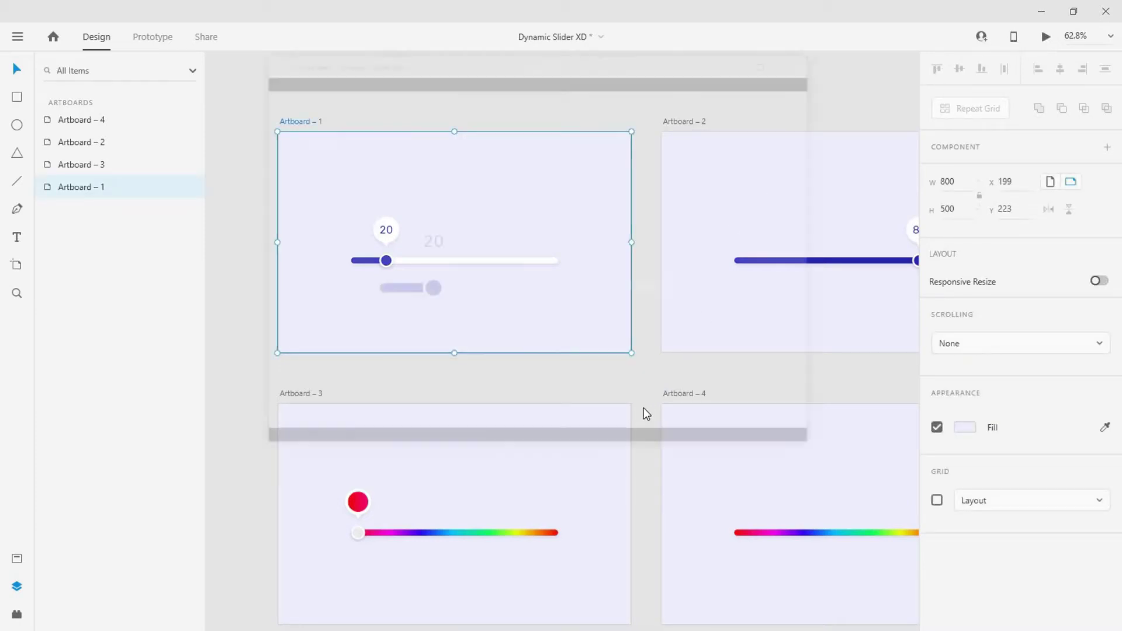
{"action": "left_click_drag", "start_coordinate": [429, 290], "coordinate": [697, 297]}
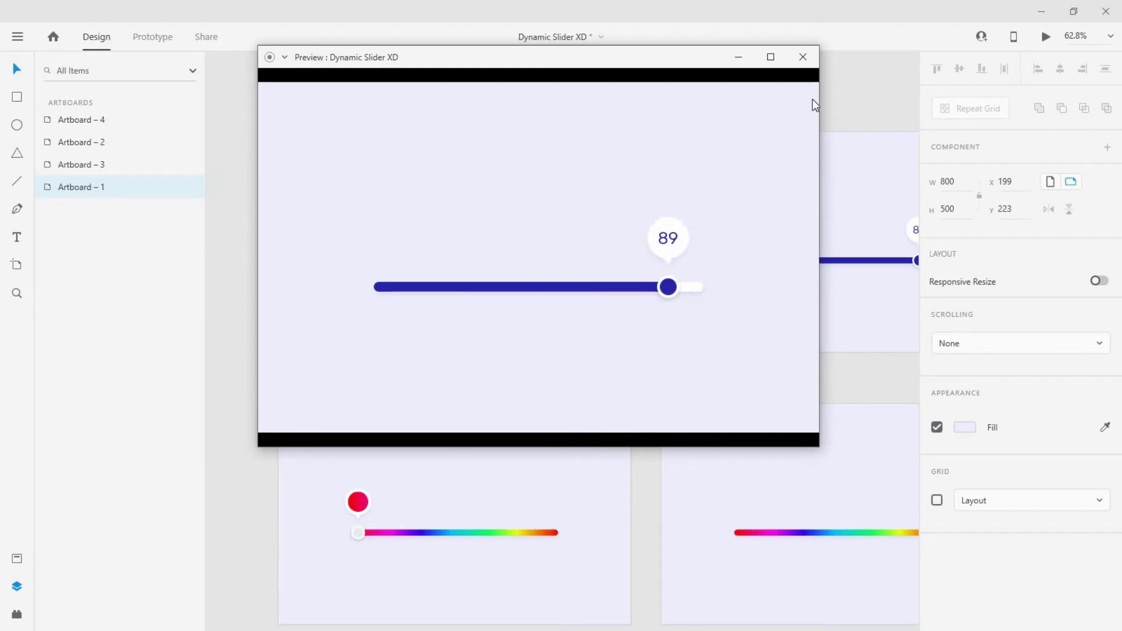
{"action": "left_click", "coordinate": [711, 408]}
{"action": "left_click_drag", "start_coordinate": [385, 294], "coordinate": [409, 296]}
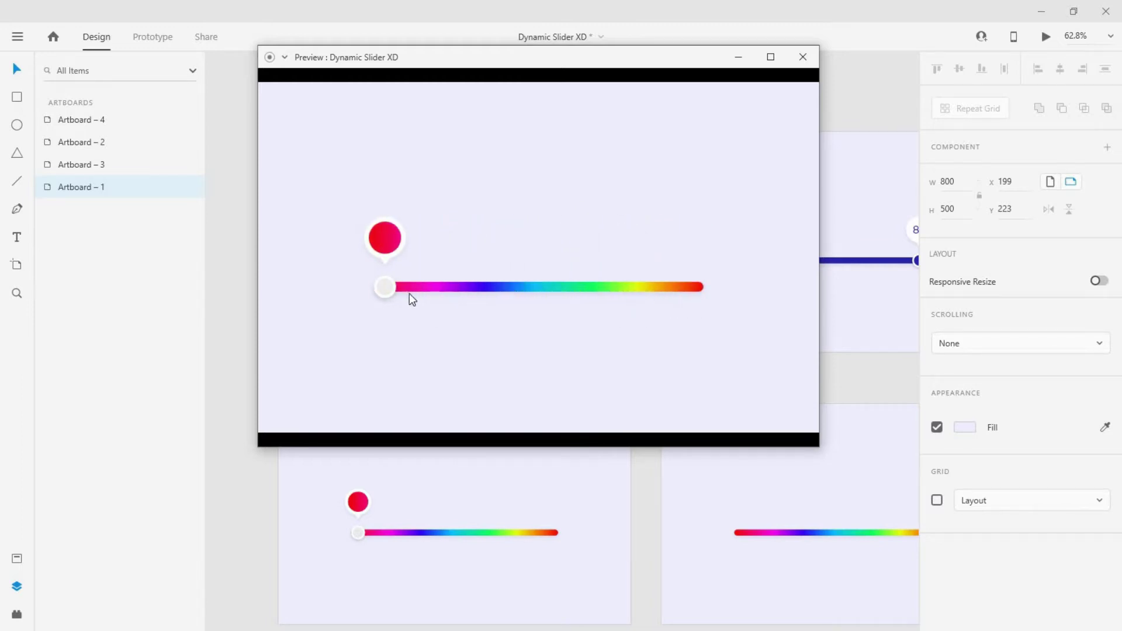
{"action": "left_click", "coordinate": [802, 57]}
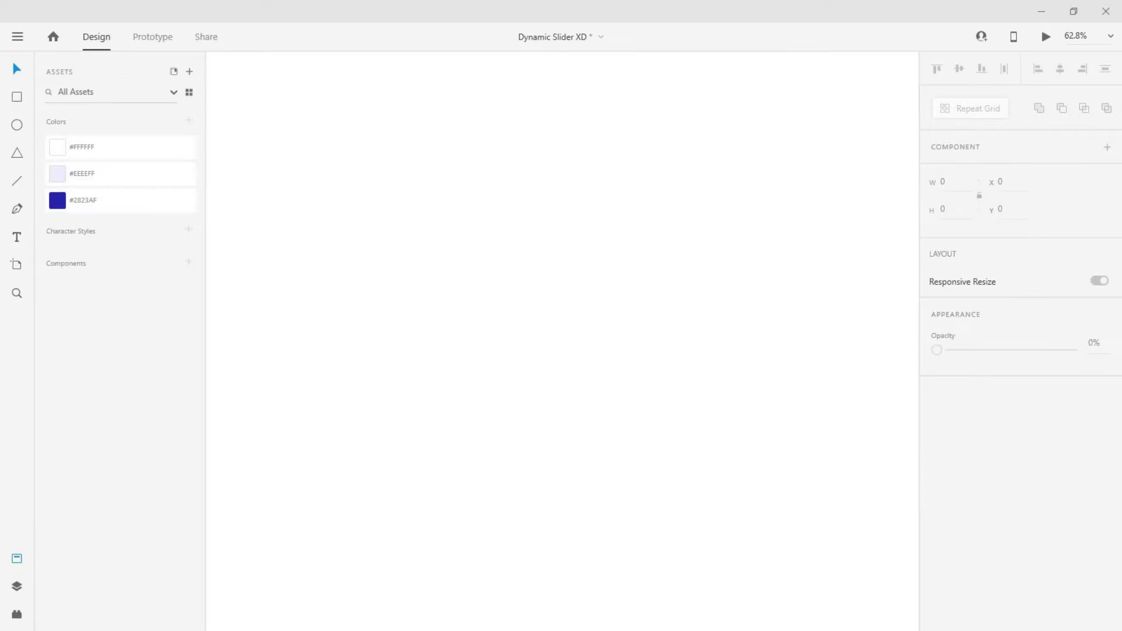
Draw a landscape artboard of about 830 × 498 on the empty canvas.
{"action": "left_click", "coordinate": [17, 265]}
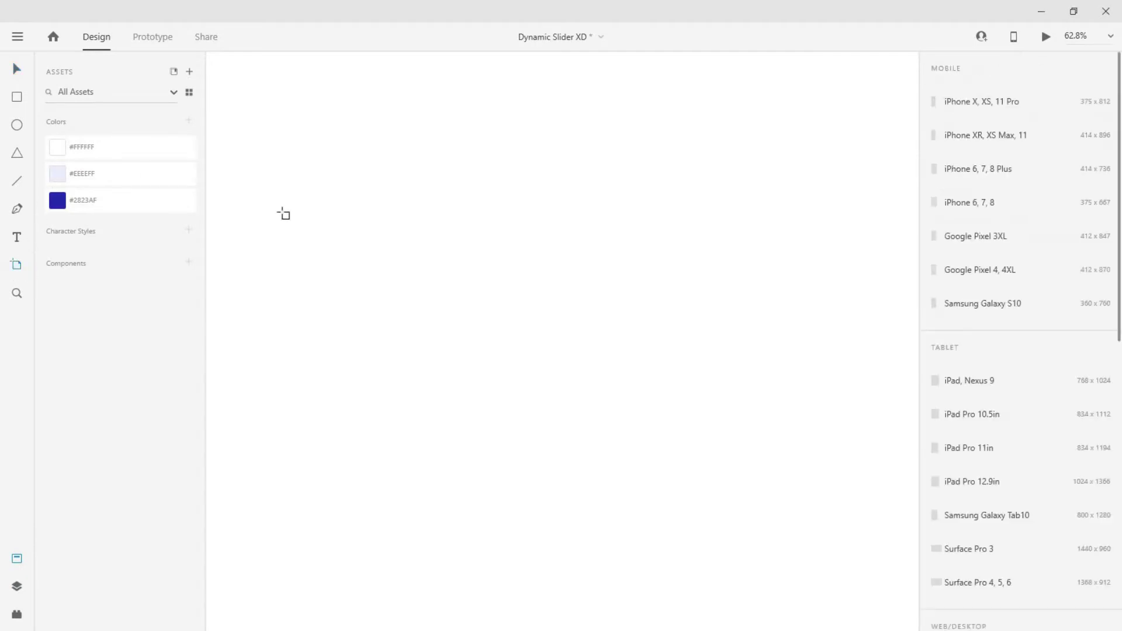
{"action": "left_click_drag", "start_coordinate": [321, 196], "coordinate": [385, 268]}
{"action": "left_click_drag", "start_coordinate": [557, 353], "coordinate": [687, 416]}
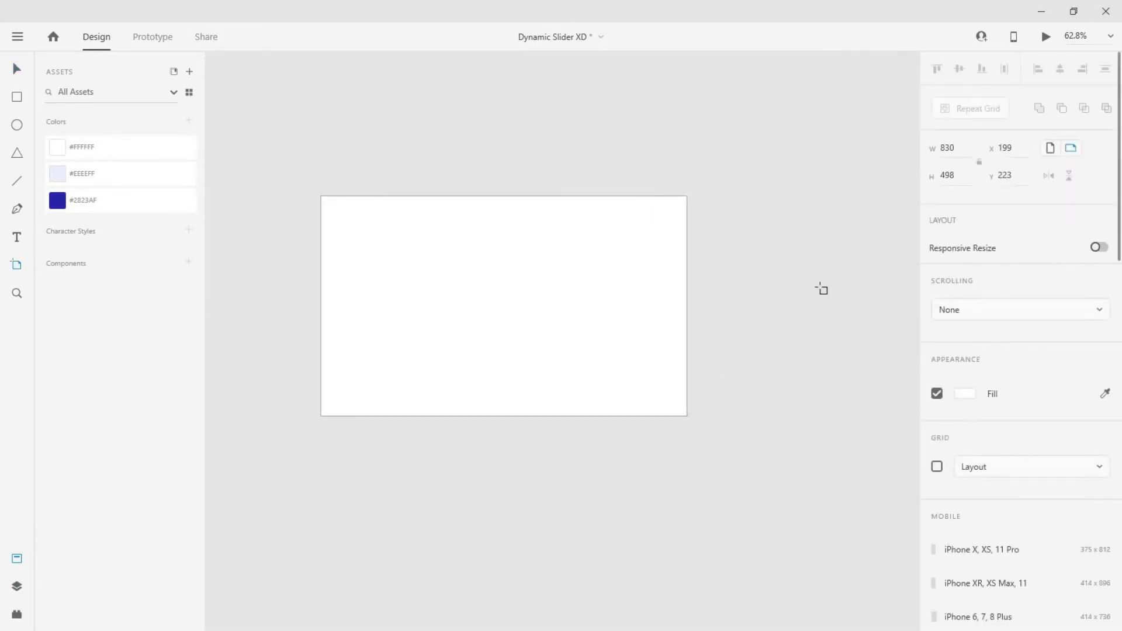
Set the artboard's size to 800 × 500 and fill it with the saved color #EEEEFF.
{"action": "left_click", "coordinate": [974, 150]}
{"action": "type", "text": "800"}
{"action": "key", "text": "Tab"}
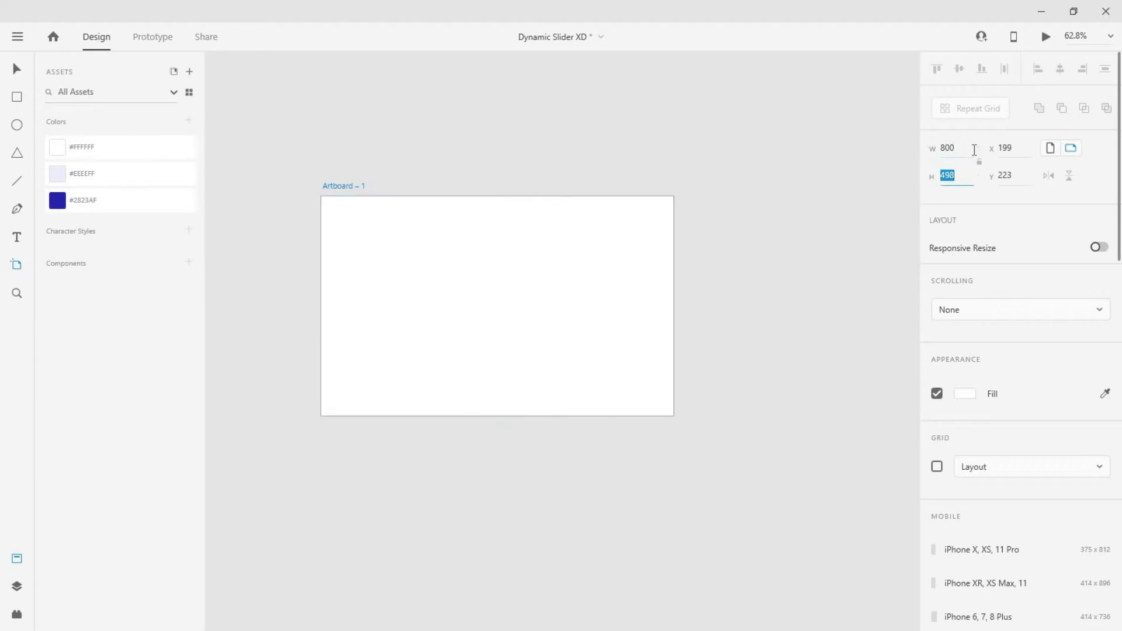
{"action": "type", "text": "500"}
{"action": "key", "text": "Return"}
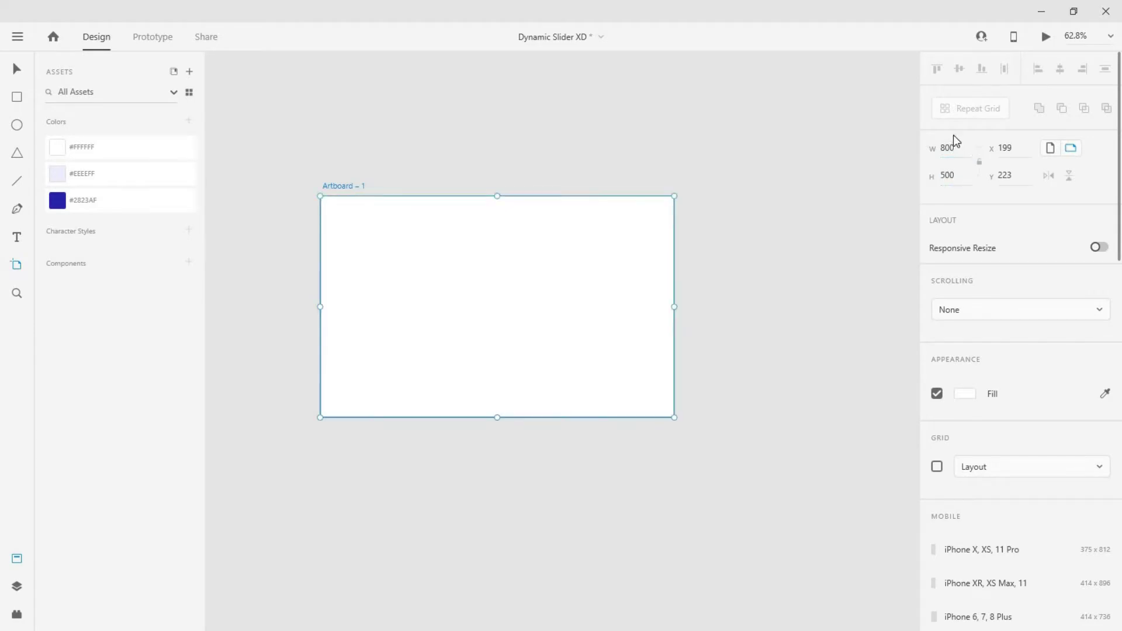
{"action": "left_click", "coordinate": [355, 186]}
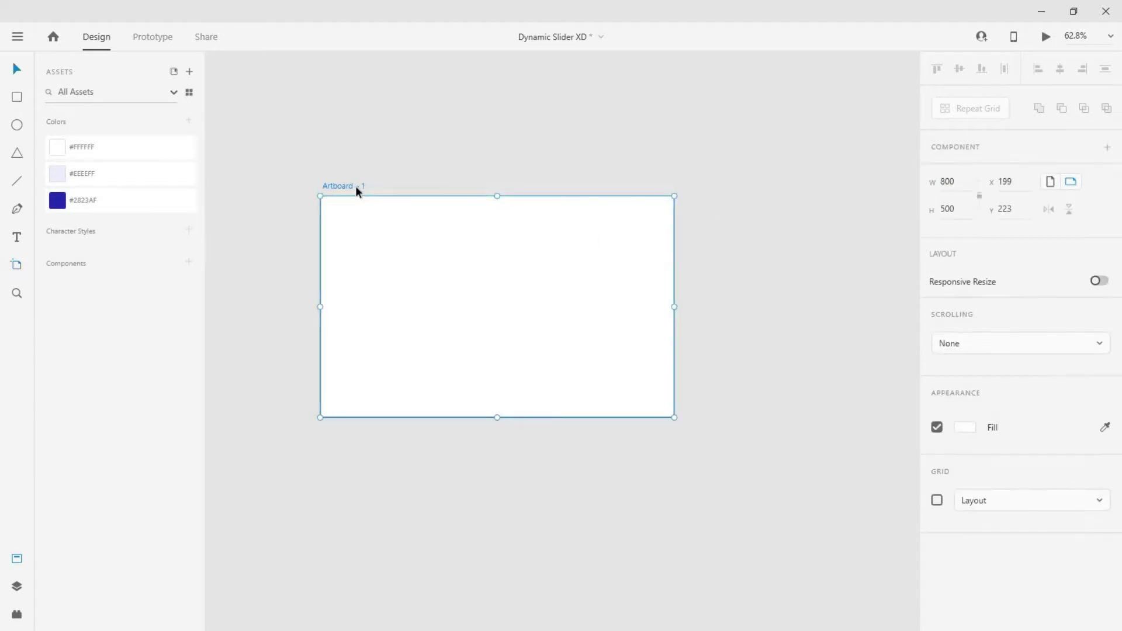
{"action": "left_click", "coordinate": [128, 175]}
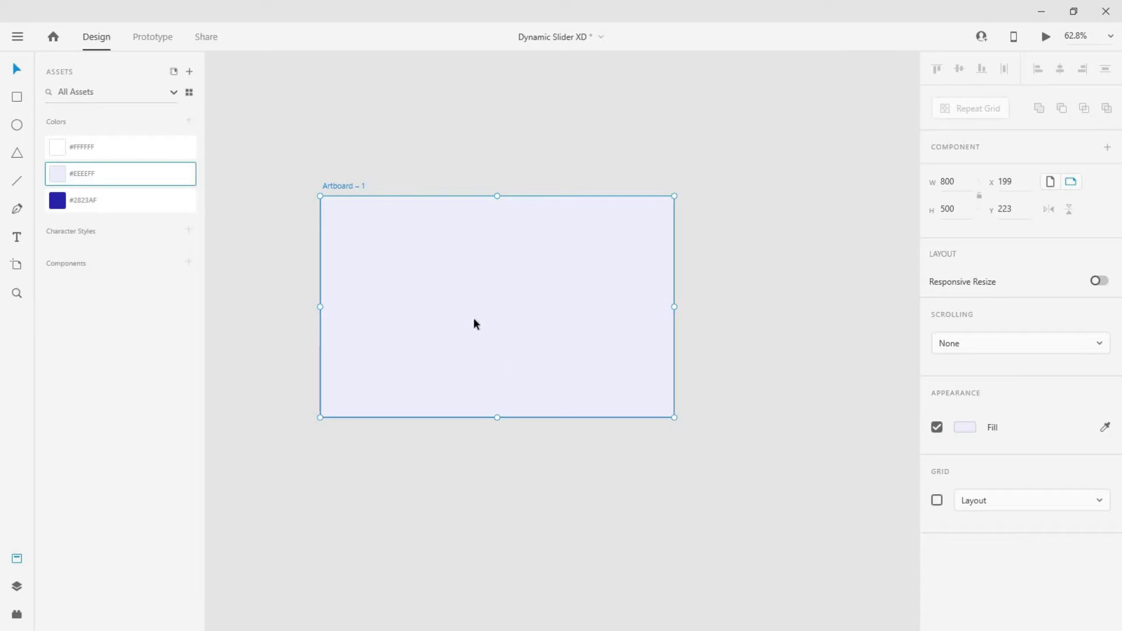
Draw a thin horizontal rectangle on the artboard and set its size to 470 × 14.
{"action": "scroll", "coordinate": [474, 317], "scroll_direction": "up", "scroll_amount": 1}
{"action": "left_click", "coordinate": [14, 99]}
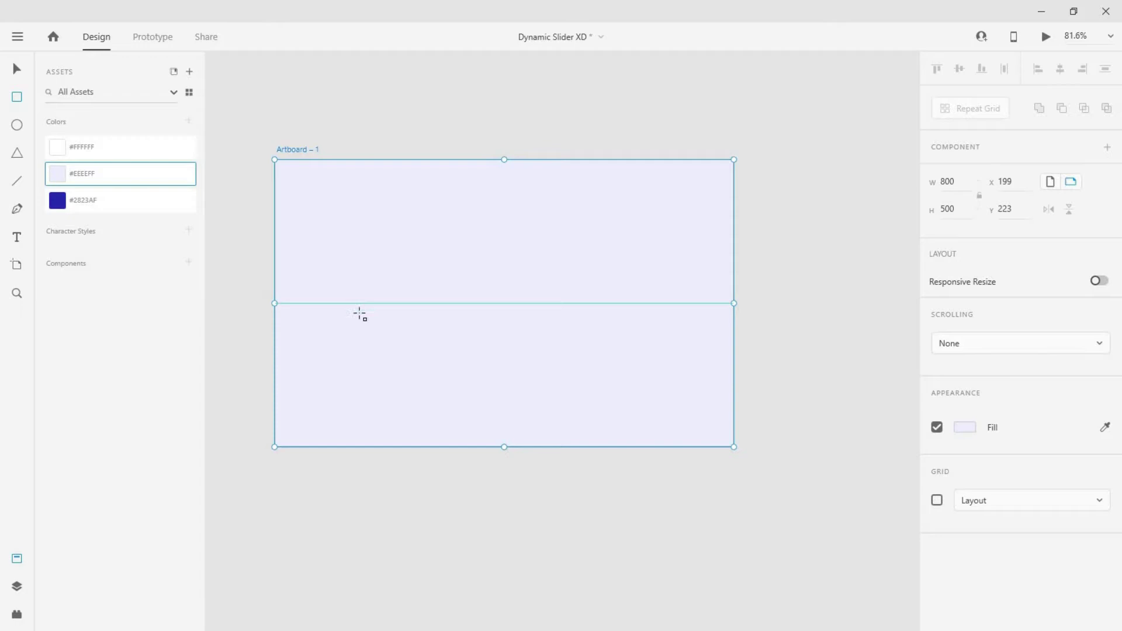
{"action": "mouse_move", "coordinate": [349, 303]}
{"action": "left_mouse_down"}
{"action": "mouse_move", "coordinate": [608, 315]}
{"action": "mouse_move", "coordinate": [599, 316]}
{"action": "left_mouse_up"}
{"action": "double_click", "coordinate": [948, 182]}
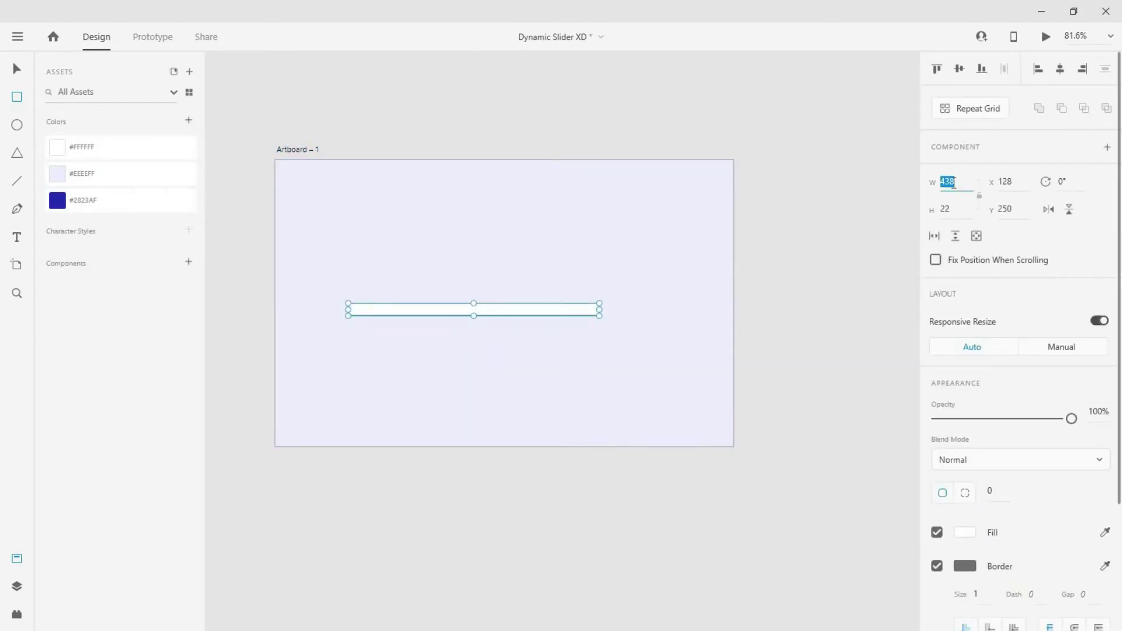
{"action": "type", "text": "470"}
{"action": "double_click", "coordinate": [946, 211]}
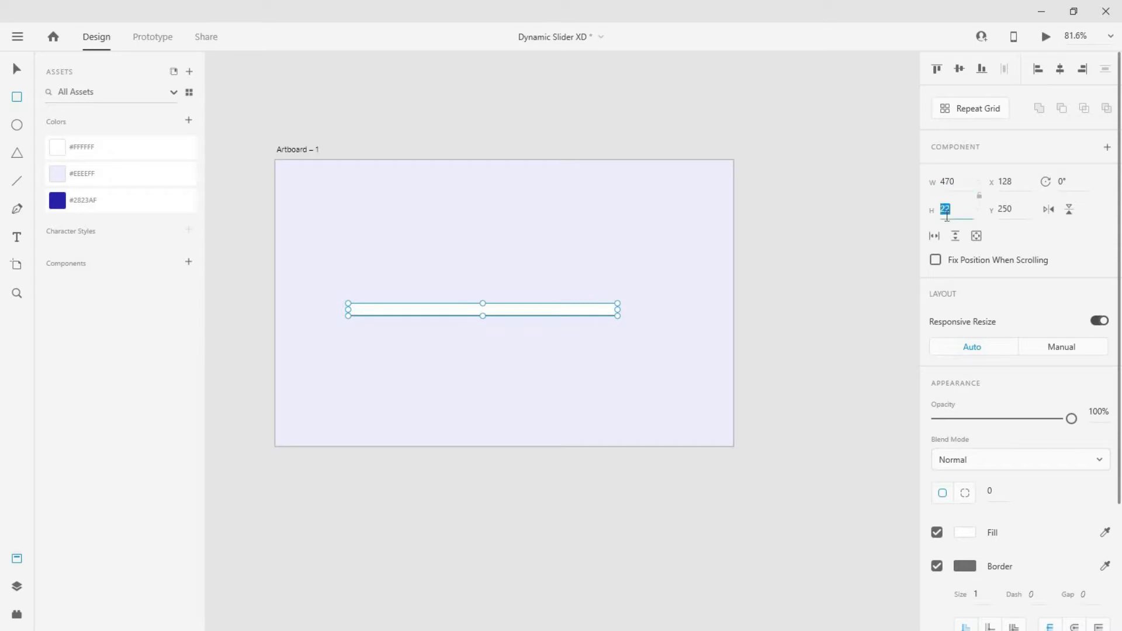
{"action": "key", "text": "Return"}
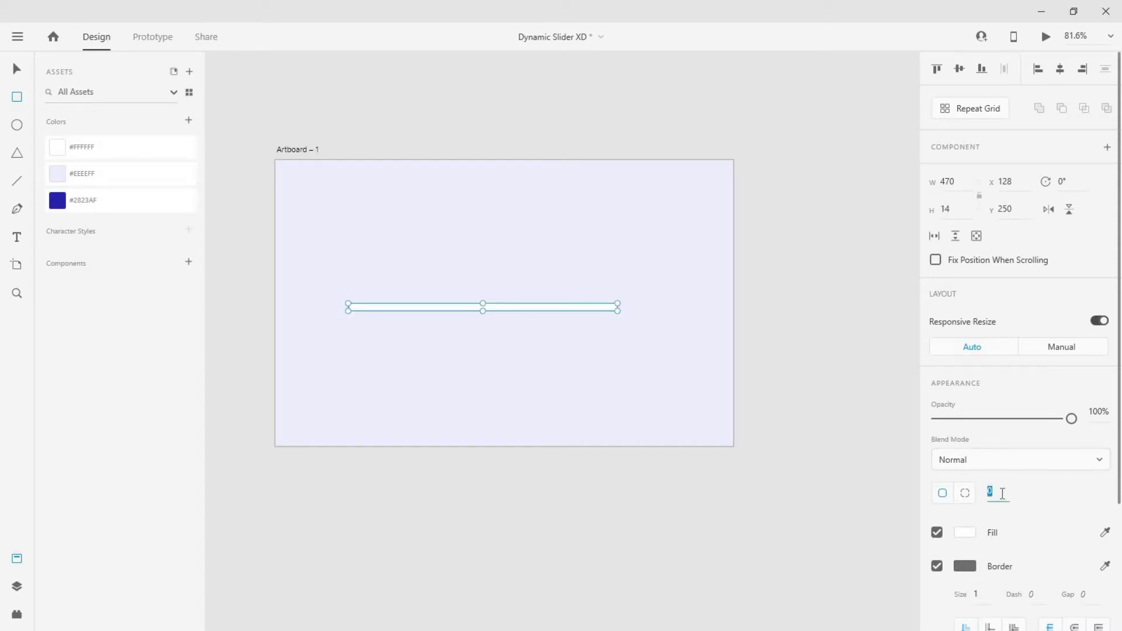
Round the rectangle's corners with a radius of 14 and remove its border.
{"action": "type", "text": "4"}
{"action": "key", "text": "Return"}
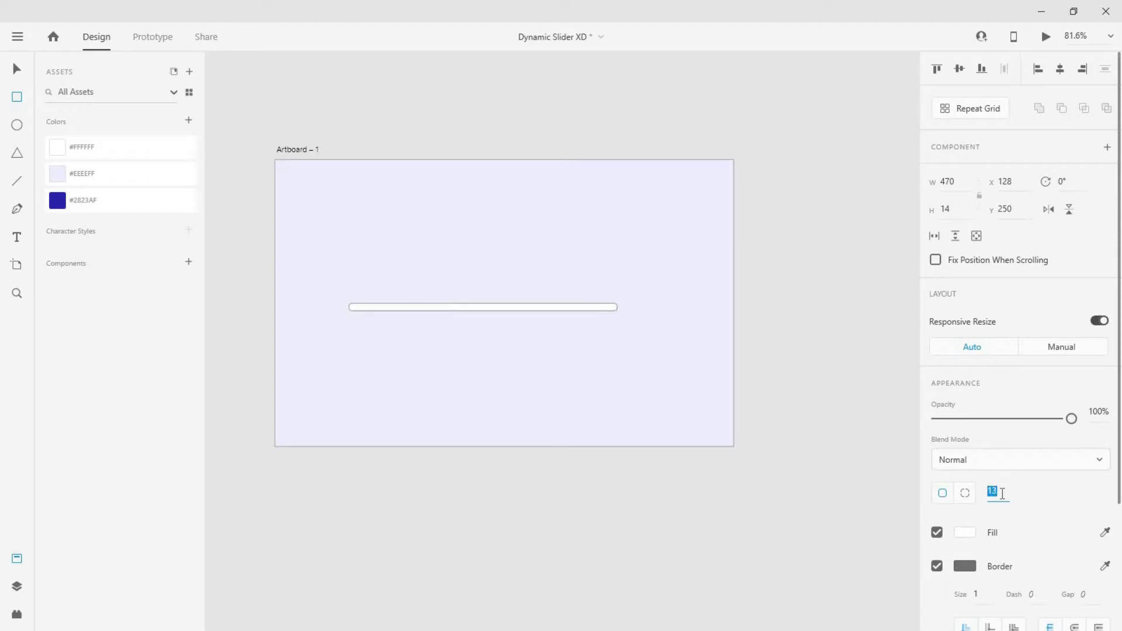
{"action": "left_click", "coordinate": [937, 566]}
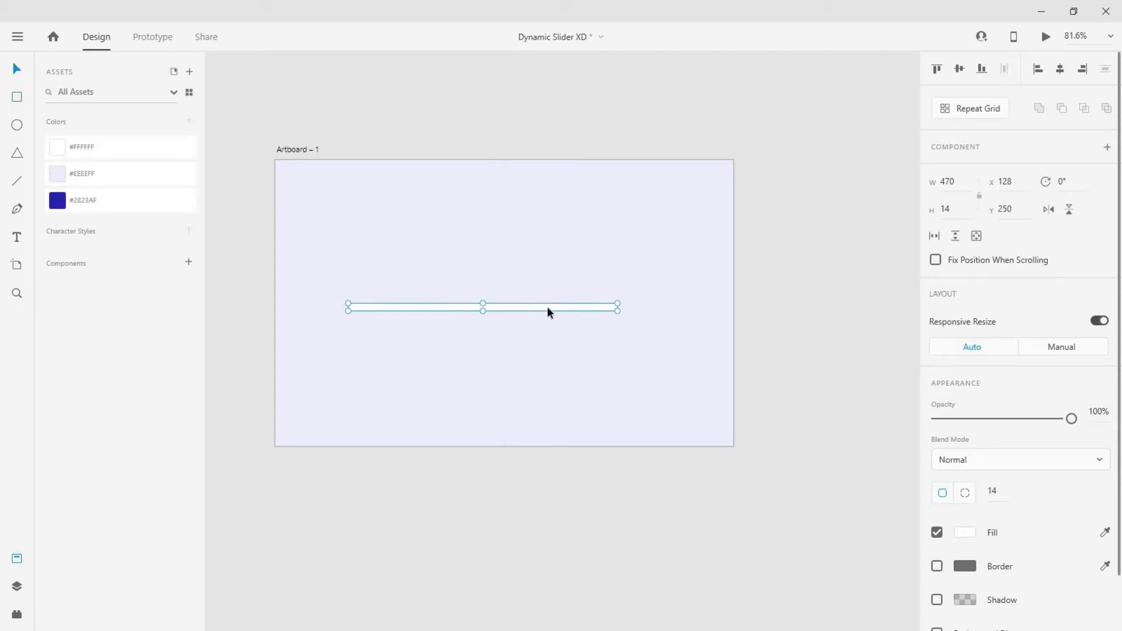
Center the rounded bar vertically and horizontally on the artboard.
{"action": "left_click", "coordinate": [961, 73]}
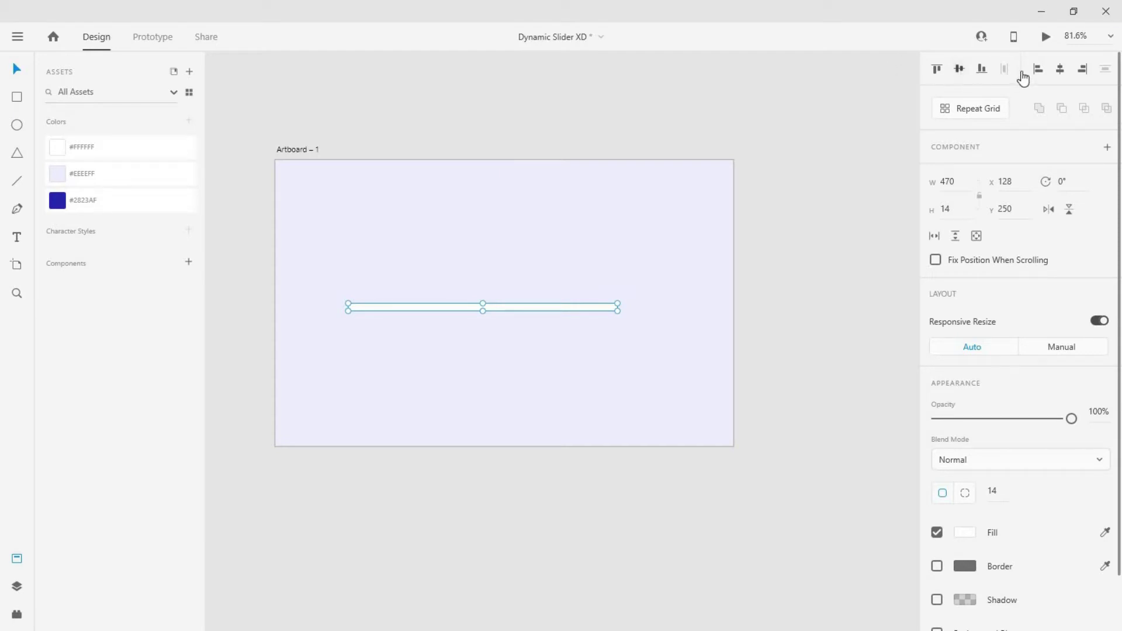
{"action": "left_click", "coordinate": [1059, 69]}
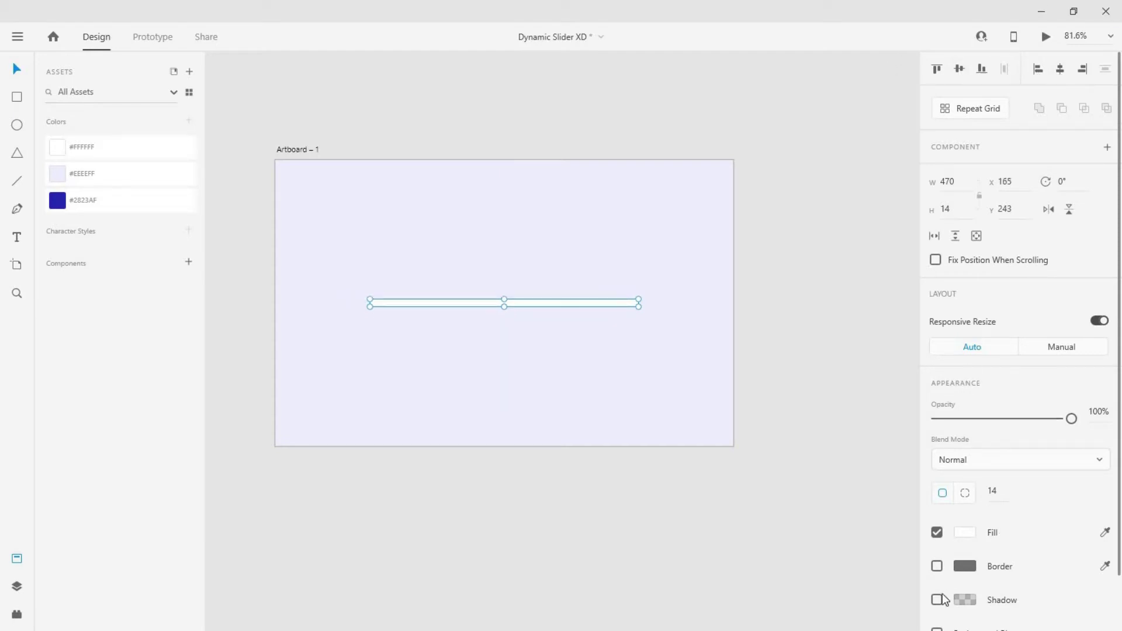
Add a shadow to the bar with X offset 2, Y offset 4 and blur 8.
{"action": "scroll", "coordinate": [977, 533], "scroll_direction": "down", "scroll_amount": 2}
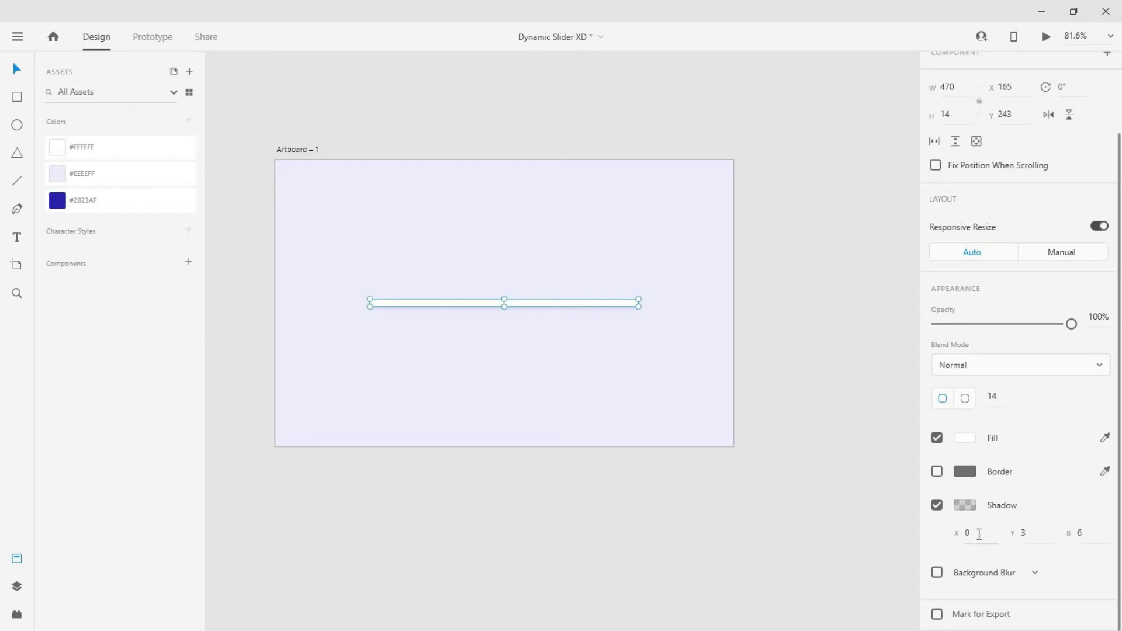
{"action": "left_click", "coordinate": [982, 532]}
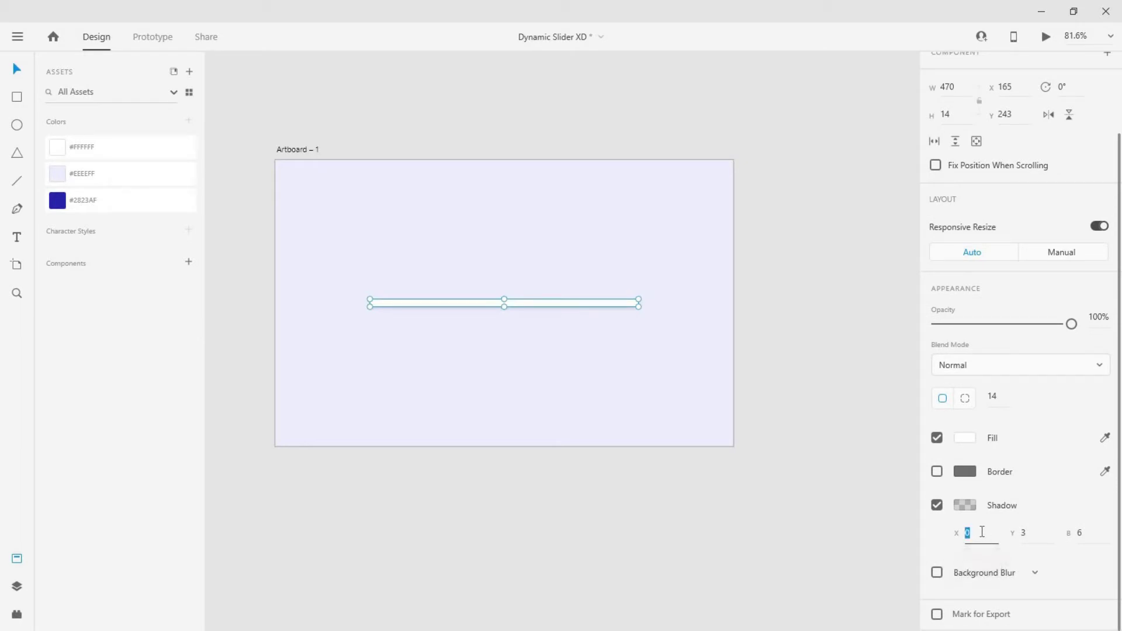
{"action": "type", "text": "2"}
{"action": "left_click", "coordinate": [1025, 531]}
{"action": "type", "text": "4"}
{"action": "left_click", "coordinate": [1086, 534]}
Set the bar's shadow color to dark blue #15132E at 8% opacity.
{"action": "left_click", "coordinate": [964, 505]}
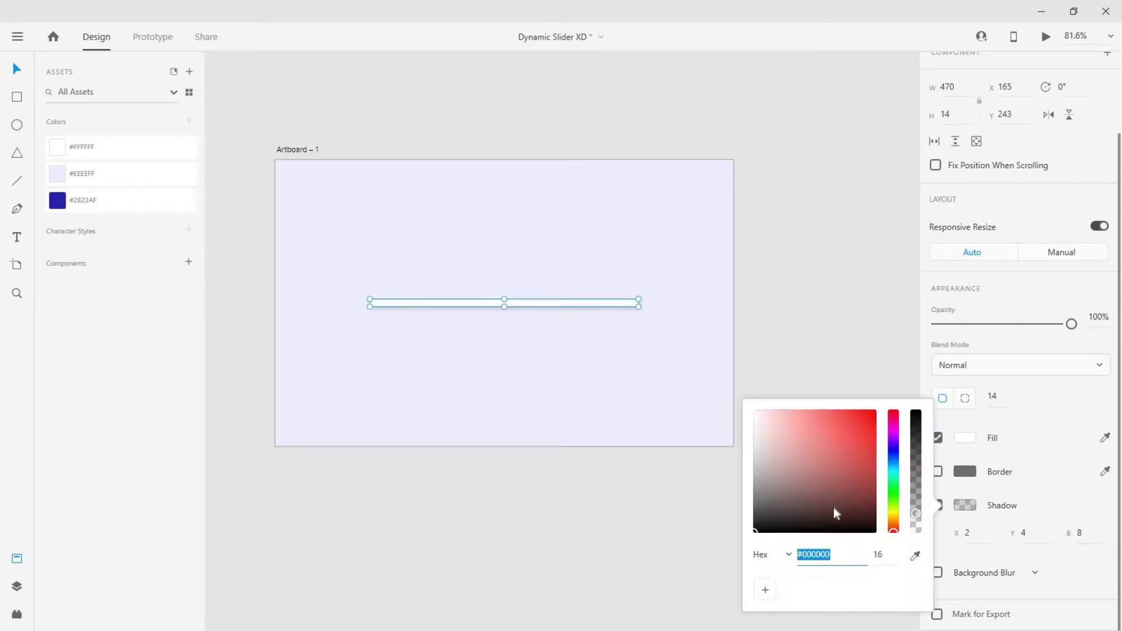
{"action": "left_click", "coordinate": [894, 450]}
{"action": "left_click", "coordinate": [825, 510]}
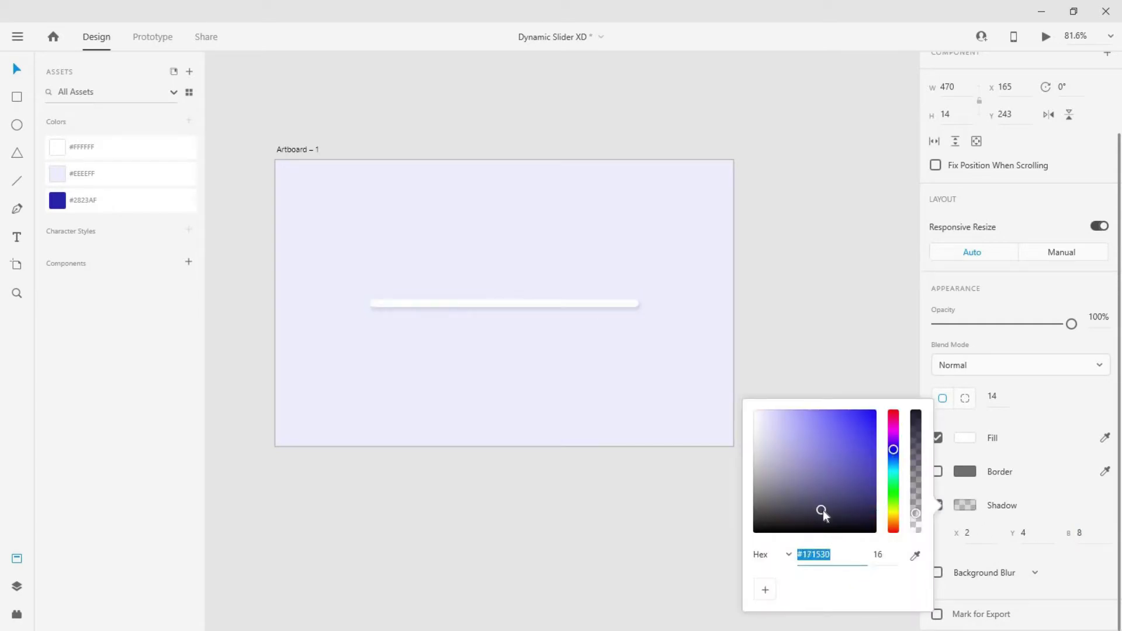
{"action": "left_click", "coordinate": [880, 556]}
{"action": "type", "text": "8"}
{"action": "key", "text": "Return"}
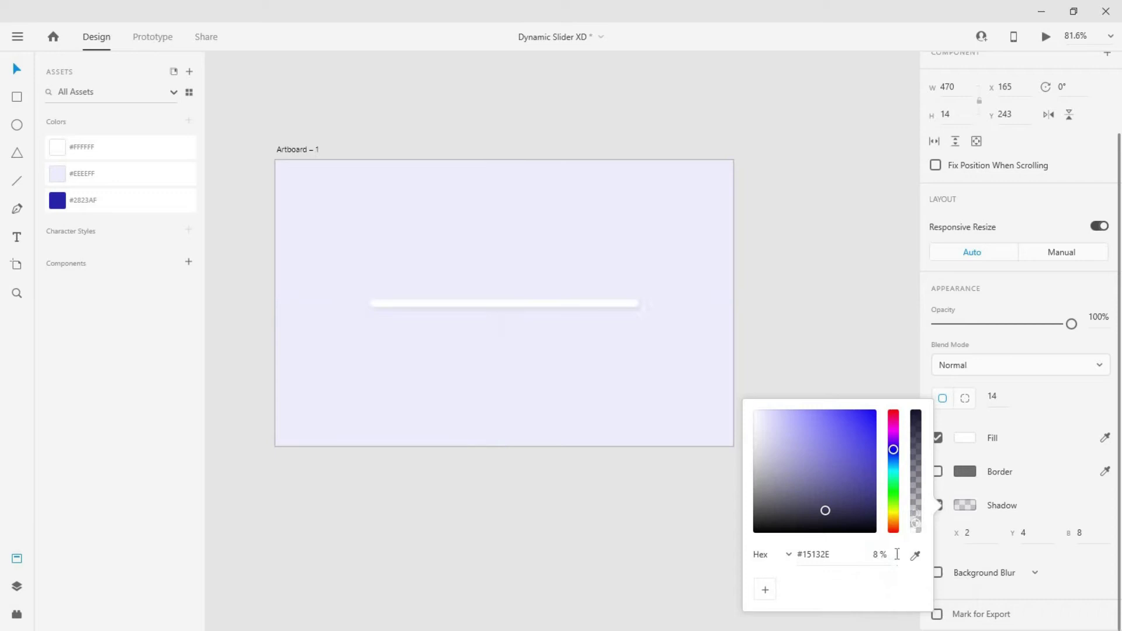
{"action": "left_click", "coordinate": [1031, 452]}
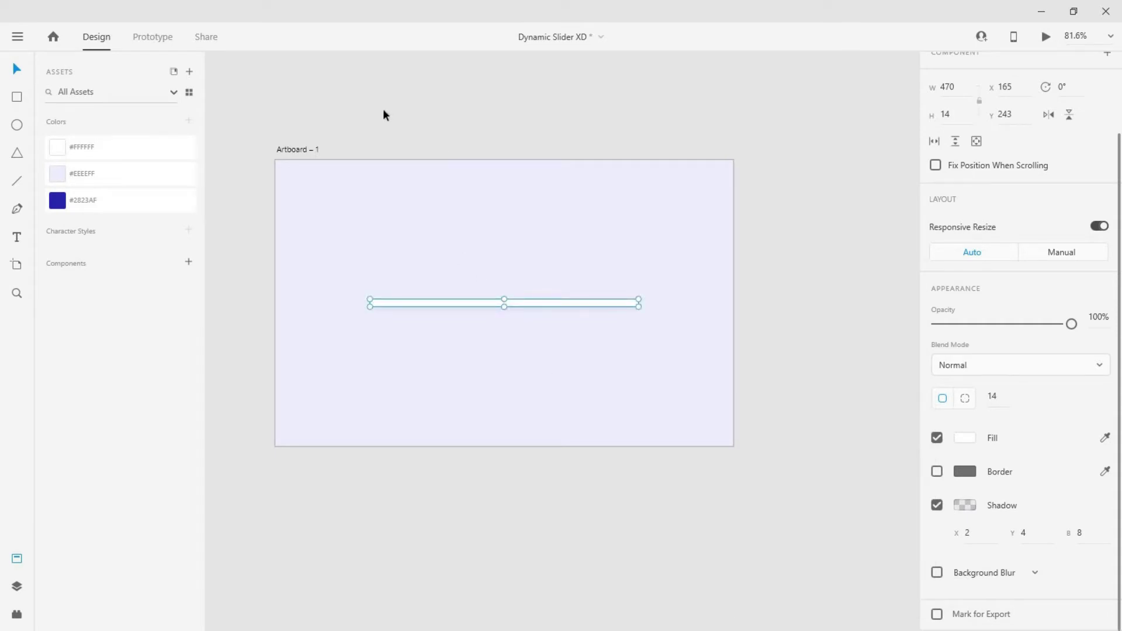
Duplicate the white bar in place and give the copy a #2823AF fill without a shadow.
{"action": "scroll", "coordinate": [383, 109], "scroll_direction": "up", "scroll_amount": 3}
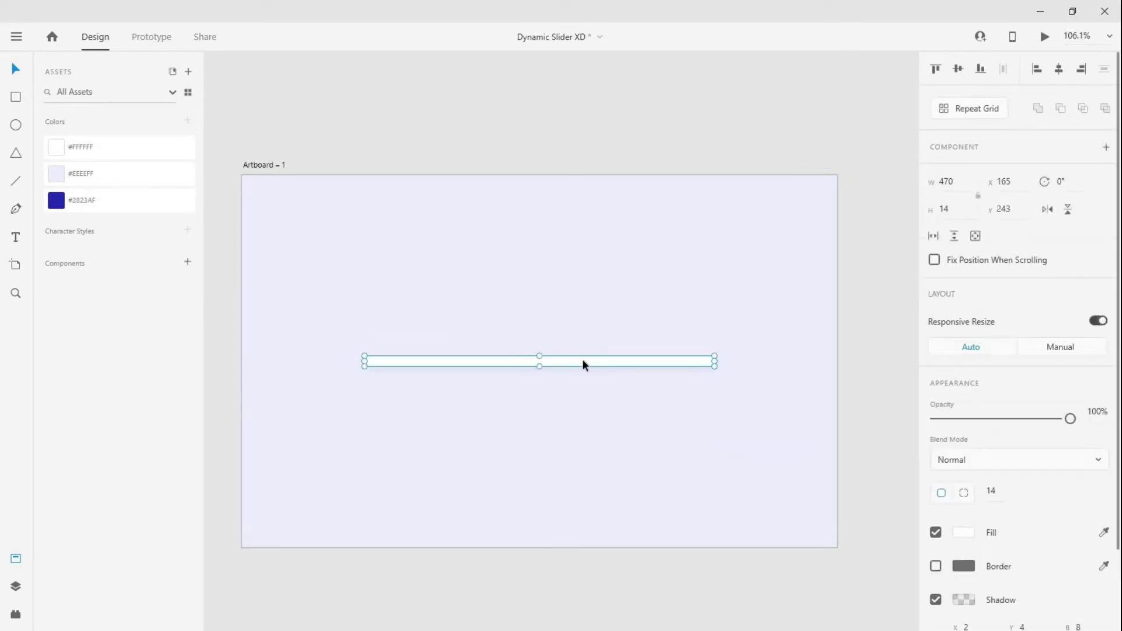
{"action": "key", "text": "ctrl+d"}
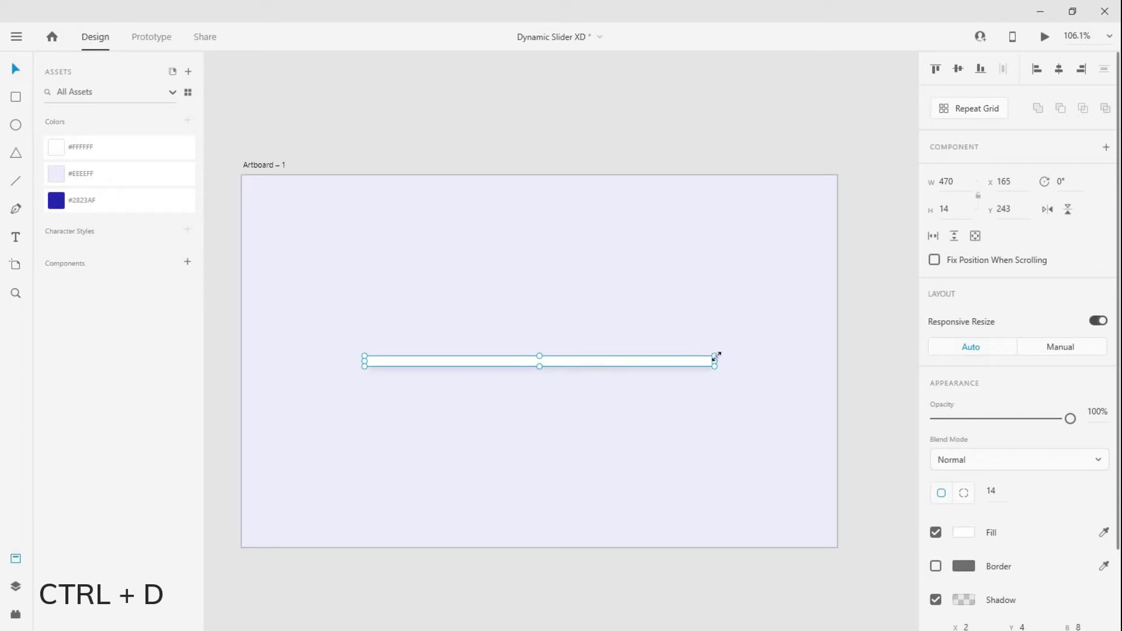
{"action": "left_click", "coordinate": [935, 599]}
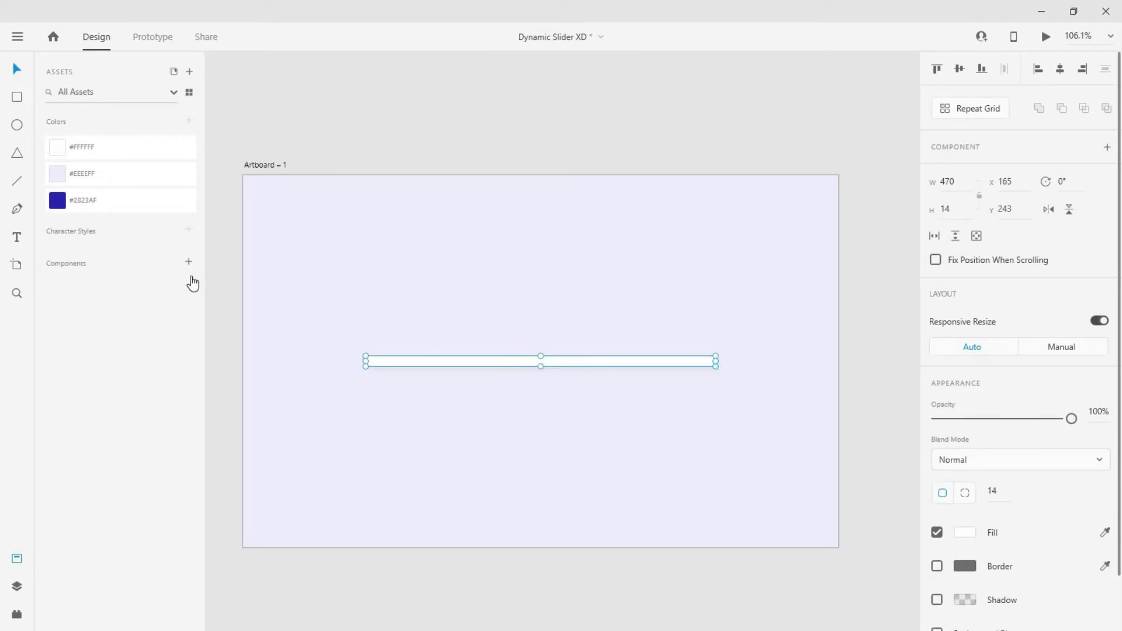
{"action": "left_click", "coordinate": [88, 200]}
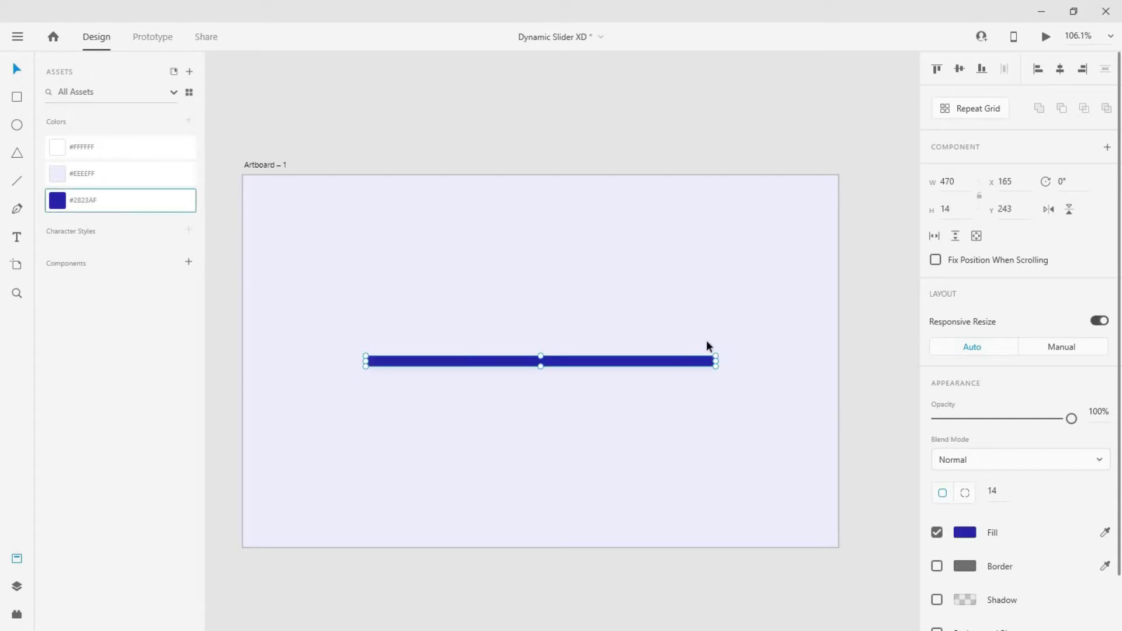
Shorten the blue bar from its right end to a width of 80.
{"action": "left_click_drag", "start_coordinate": [671, 358], "coordinate": [419, 363]}
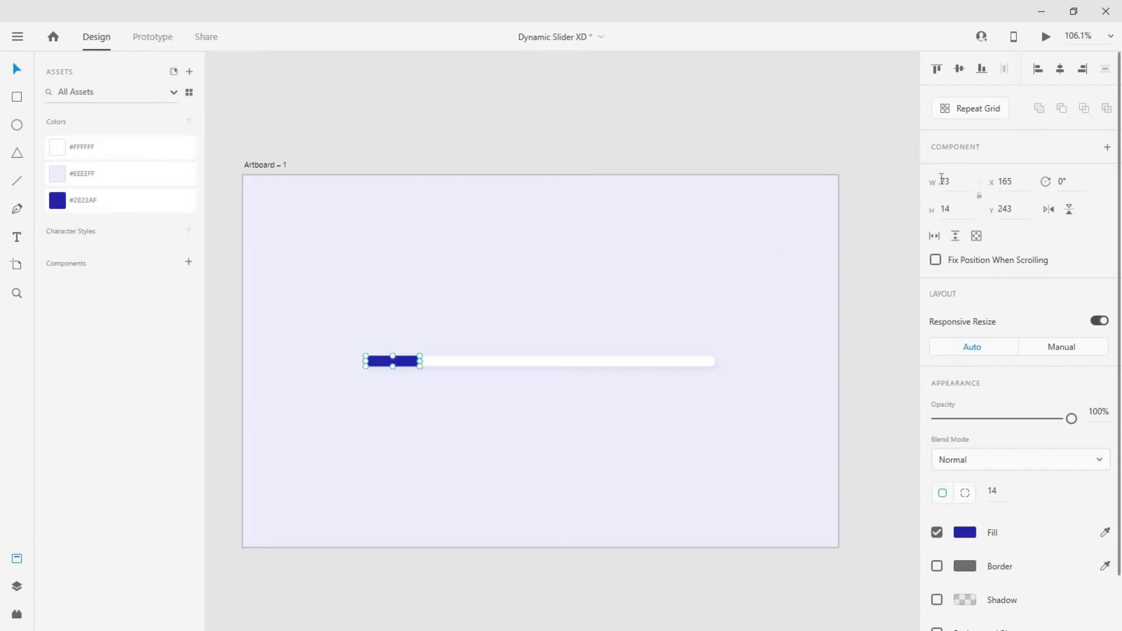
{"action": "left_click", "coordinate": [942, 180]}
{"action": "type", "text": "80"}
{"action": "left_click", "coordinate": [390, 387]}
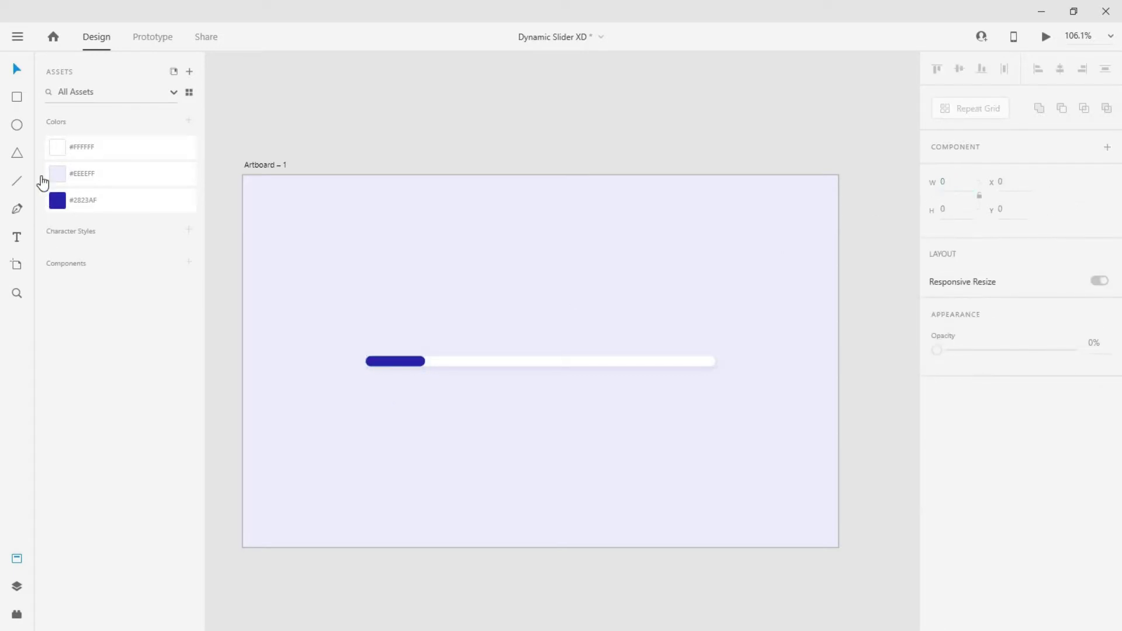
Draw a circle centered on the blue bar's right end and set its size to 32 × 32.
{"action": "left_click", "coordinate": [19, 123]}
{"action": "left_click_drag", "start_coordinate": [425, 361], "coordinate": [414, 349]}
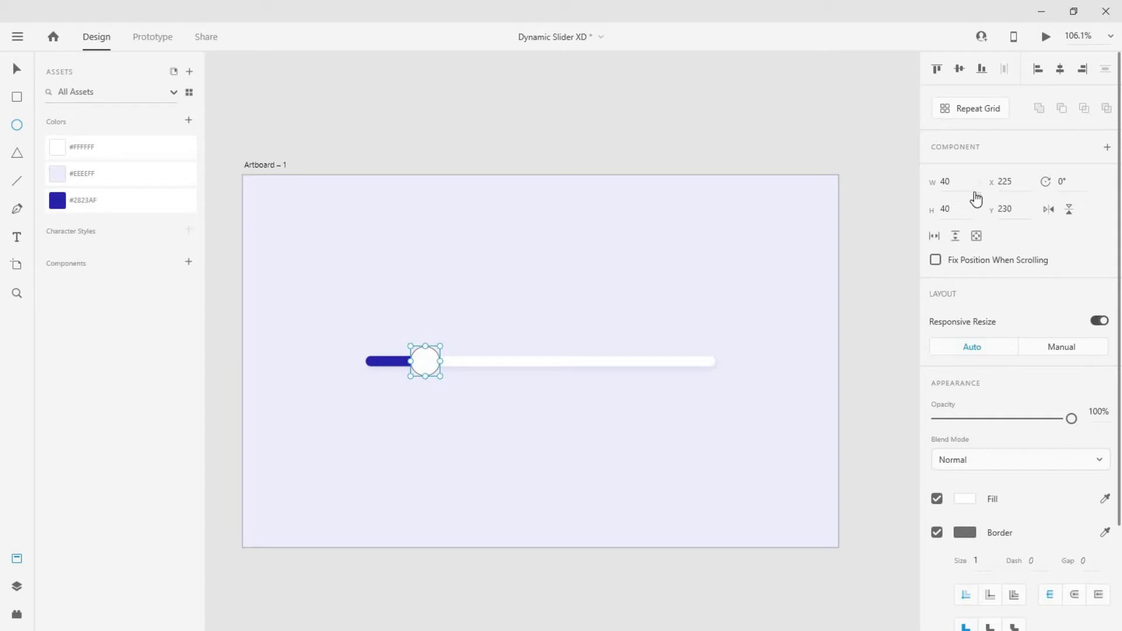
{"action": "left_click", "coordinate": [948, 211]}
{"action": "type", "text": "32"}
{"action": "key", "text": "Return"}
{"action": "key", "text": "v"}
{"action": "left_click_drag", "start_coordinate": [423, 364], "coordinate": [426, 366]}
Give the circle a white #FFFFFF border of size 4.
{"action": "key", "text": "Up"}
{"action": "key", "text": "Up"}
{"action": "key", "text": "Up"}
{"action": "left_click", "coordinate": [972, 537]}
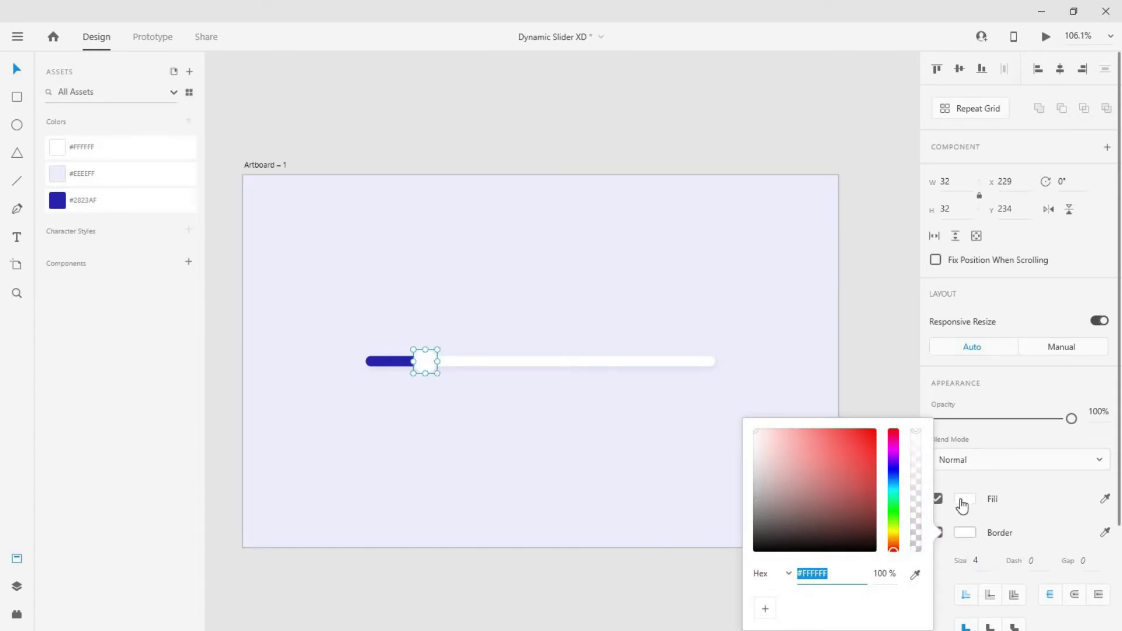
Fill the circle with #2823AF sampled from the blue bar.
{"action": "left_click", "coordinate": [962, 503]}
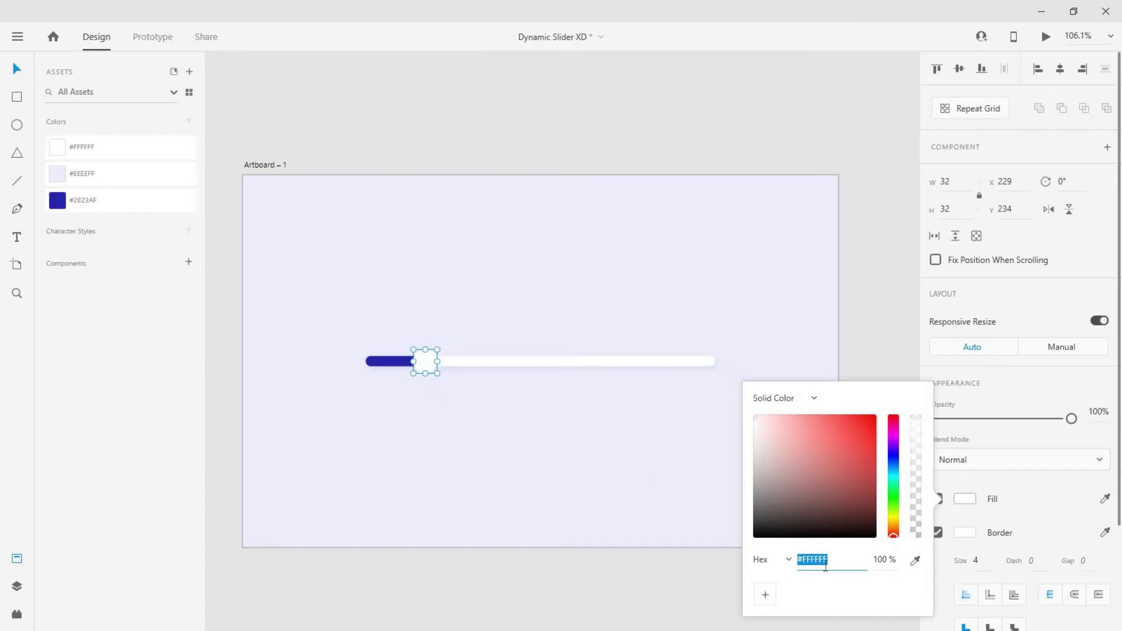
{"action": "left_click", "coordinate": [913, 561]}
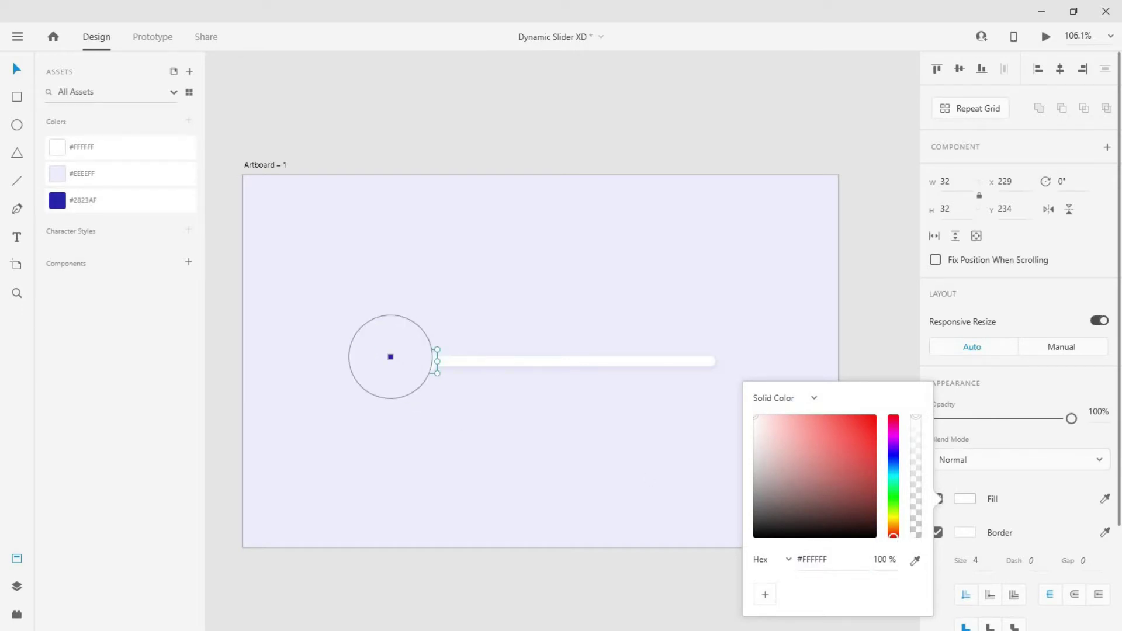
{"action": "left_click", "coordinate": [390, 361]}
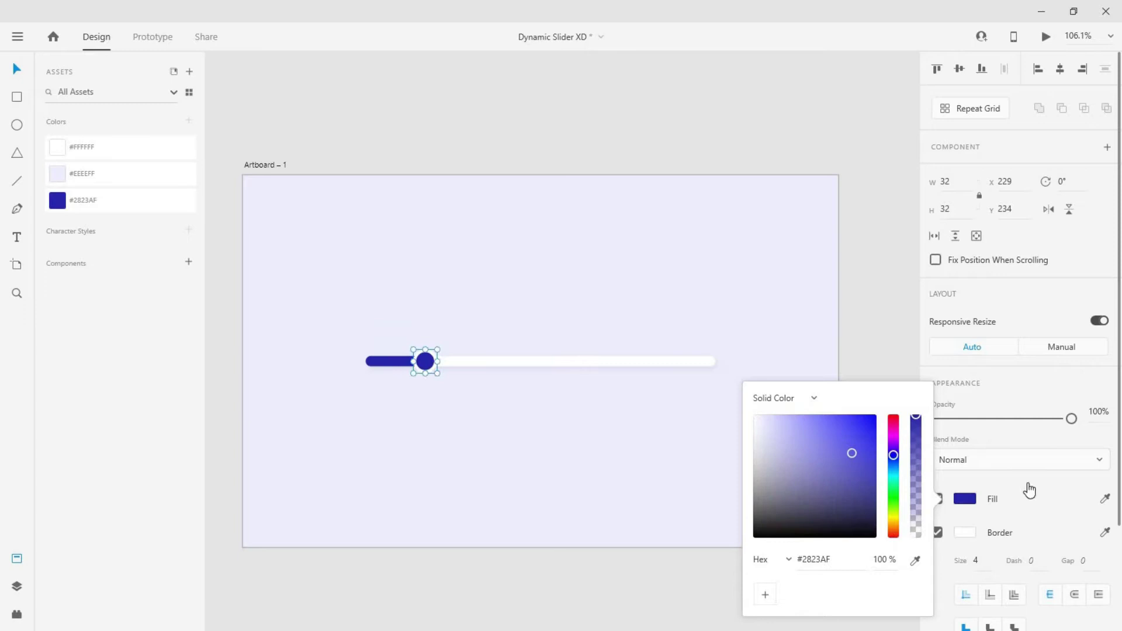
Turn on a drop shadow for the round slider handle, with offset X 0, Y 3 and blur 6.
{"action": "scroll", "coordinate": [993, 526], "scroll_direction": "down", "scroll_amount": 3}
{"action": "scroll", "coordinate": [974, 555], "scroll_direction": "down", "scroll_amount": 1}
{"action": "left_click", "coordinate": [937, 539]}
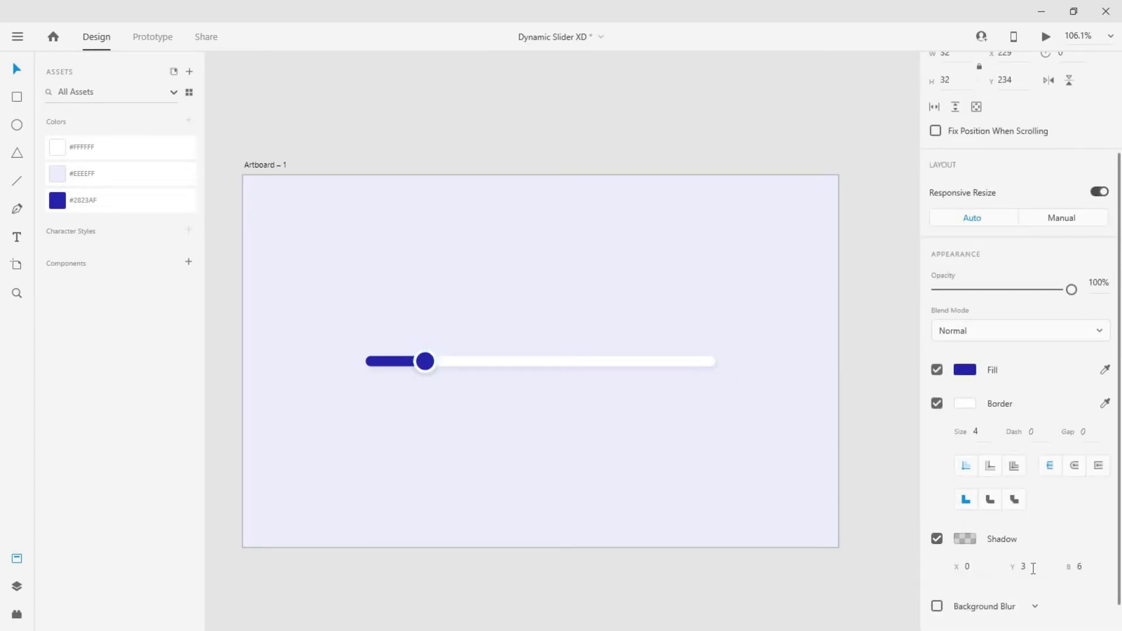
{"action": "left_click", "coordinate": [495, 325]}
Draw a white 60 × 60 circle without a border, centered above the slider handle.
{"action": "left_click", "coordinate": [17, 125]}
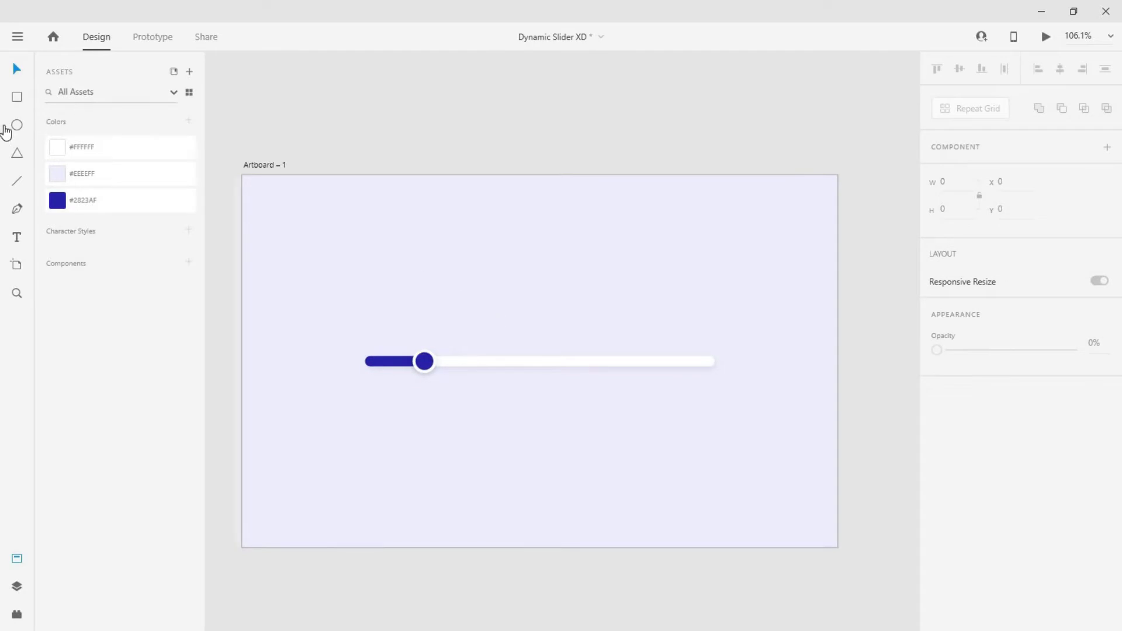
{"action": "mouse_move", "coordinate": [422, 320]}
{"action": "left_mouse_down"}
{"action": "mouse_move", "coordinate": [395, 301]}
{"action": "mouse_move", "coordinate": [423, 315]}
{"action": "mouse_move", "coordinate": [423, 295]}
{"action": "left_mouse_up"}
{"action": "left_click", "coordinate": [936, 532]}
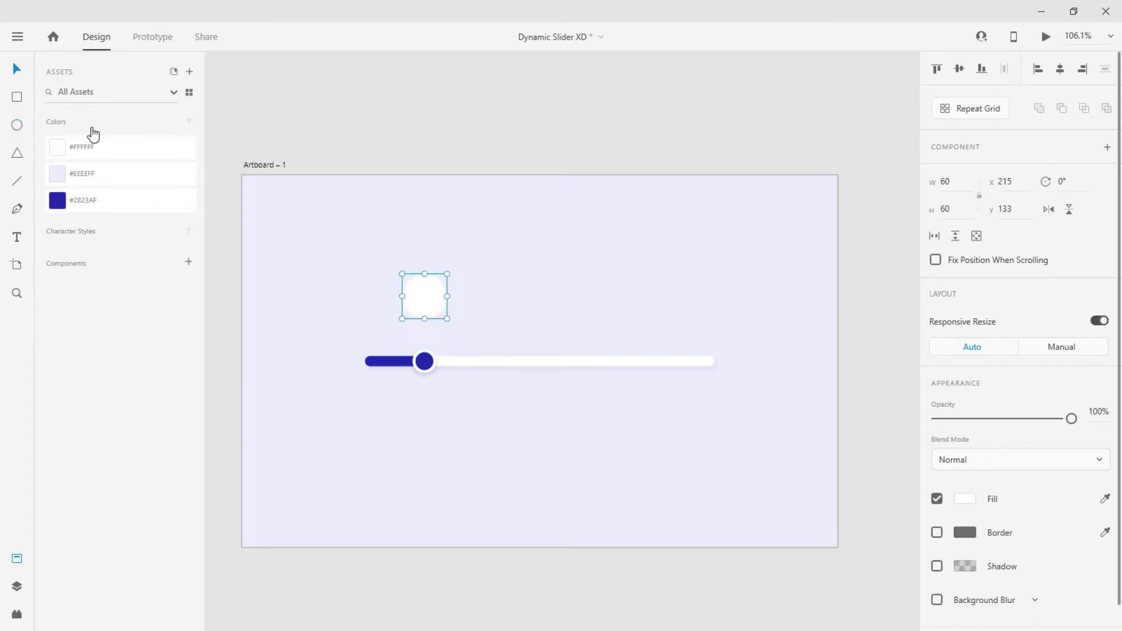
Draw a triangle of about 24 × 21 between the white circle and the slider track.
{"action": "key", "text": "y"}
{"action": "left_click_drag", "start_coordinate": [429, 326], "coordinate": [446, 342]}
{"action": "scroll", "coordinate": [424, 297], "scroll_direction": "up", "scroll_amount": 3}
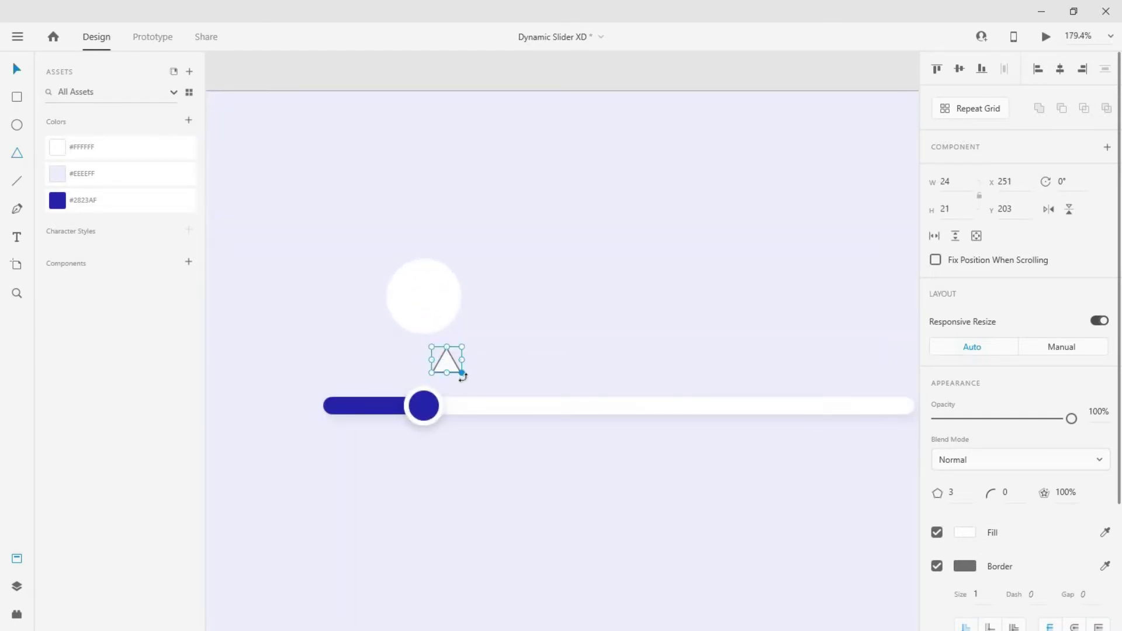
Rotate the triangle 180°, remove its border and tuck it centered under the white circle's lower edge as a pointer.
{"action": "left_click_drag", "start_coordinate": [464, 380], "coordinate": [425, 328]}
{"action": "left_click", "coordinate": [932, 566]}
{"action": "scroll", "coordinate": [422, 353], "scroll_direction": "up", "scroll_amount": 2}
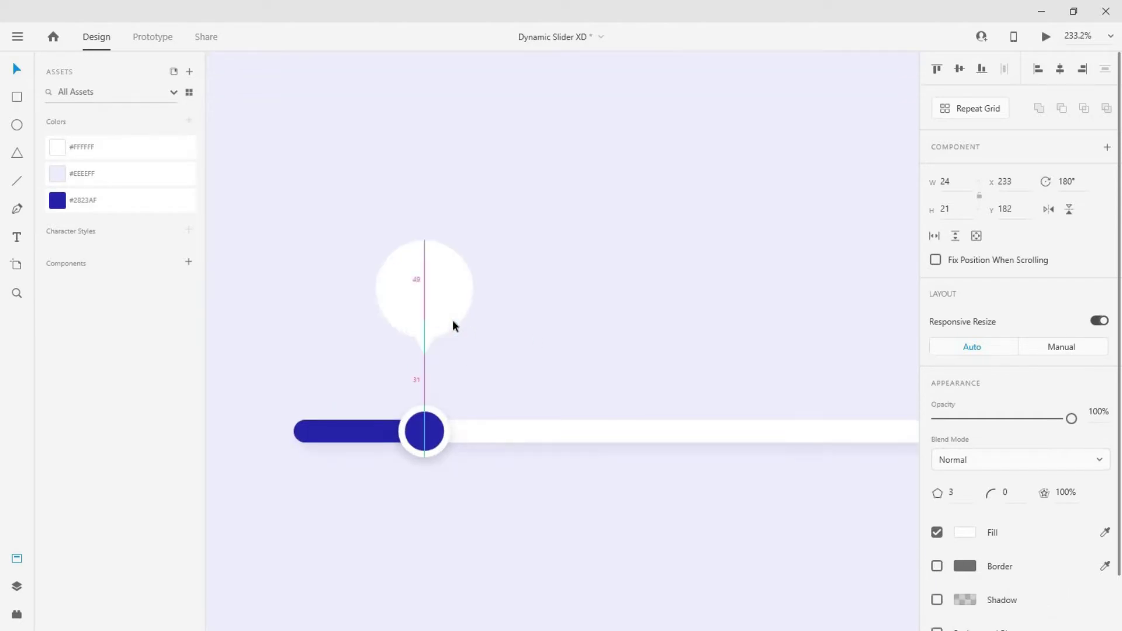
{"action": "key", "text": "Up"}
{"action": "key", "text": "Up"}
{"action": "key", "text": "Up"}
Combine the white circle and the triangle into one bubble shape with the Add boolean operation.
{"action": "left_click", "coordinate": [442, 298], "text": "shift"}
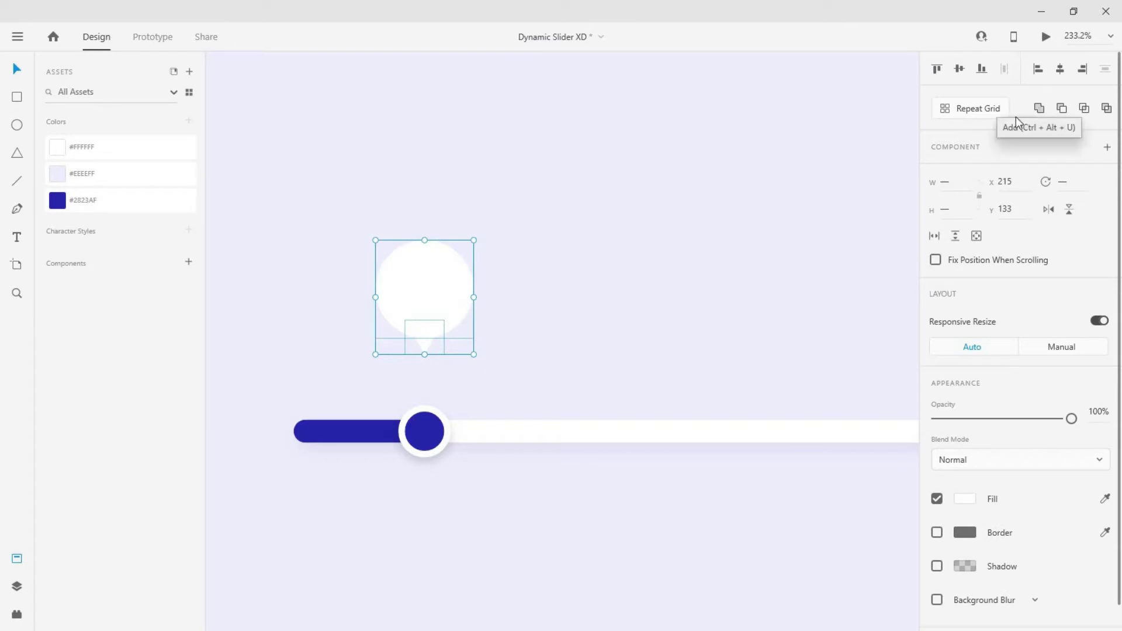
{"action": "left_click", "coordinate": [1038, 111]}
{"action": "left_click", "coordinate": [547, 337]}
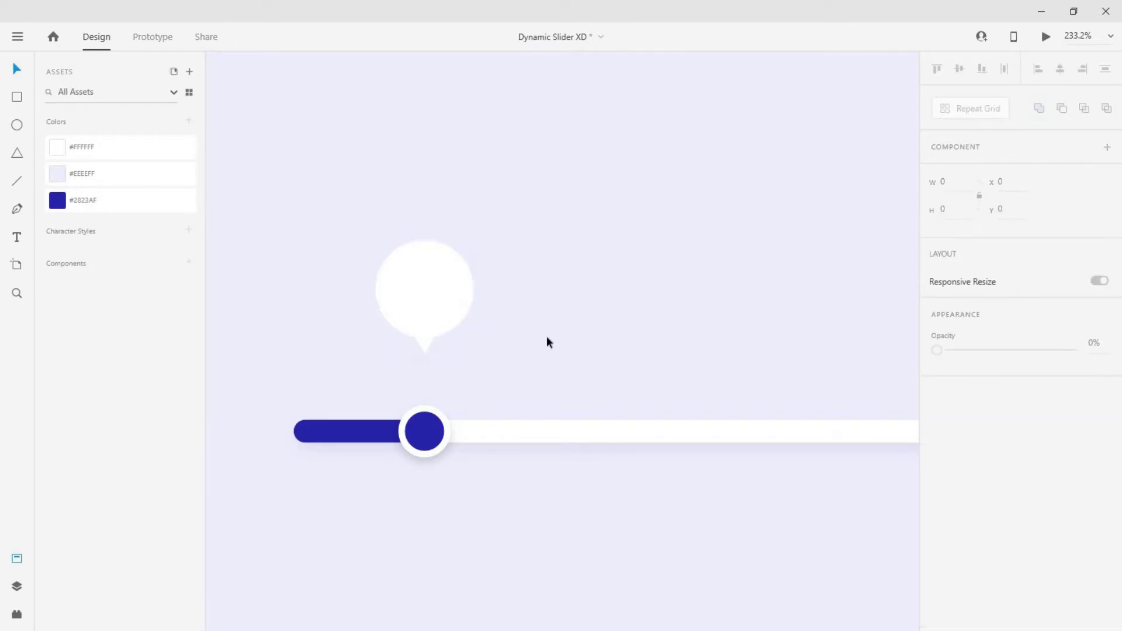
Round the corners of the triangle inside the combined bubble shape to soften its tip.
{"action": "double_click", "coordinate": [424, 347]}
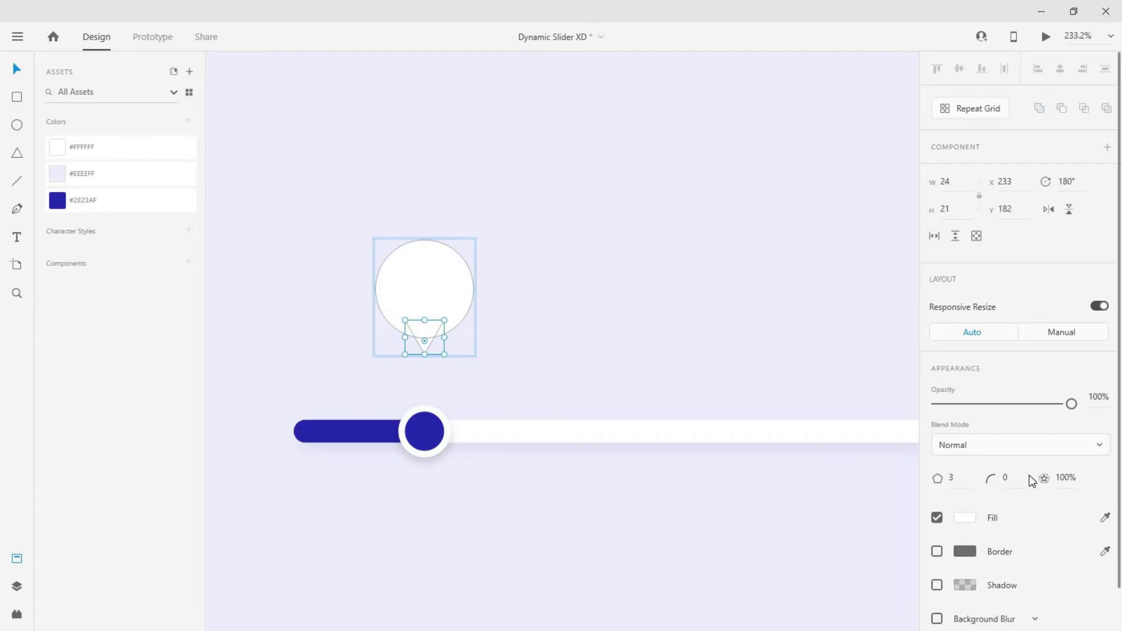
{"action": "key", "text": "Up"}
{"action": "left_click", "coordinate": [494, 325]}
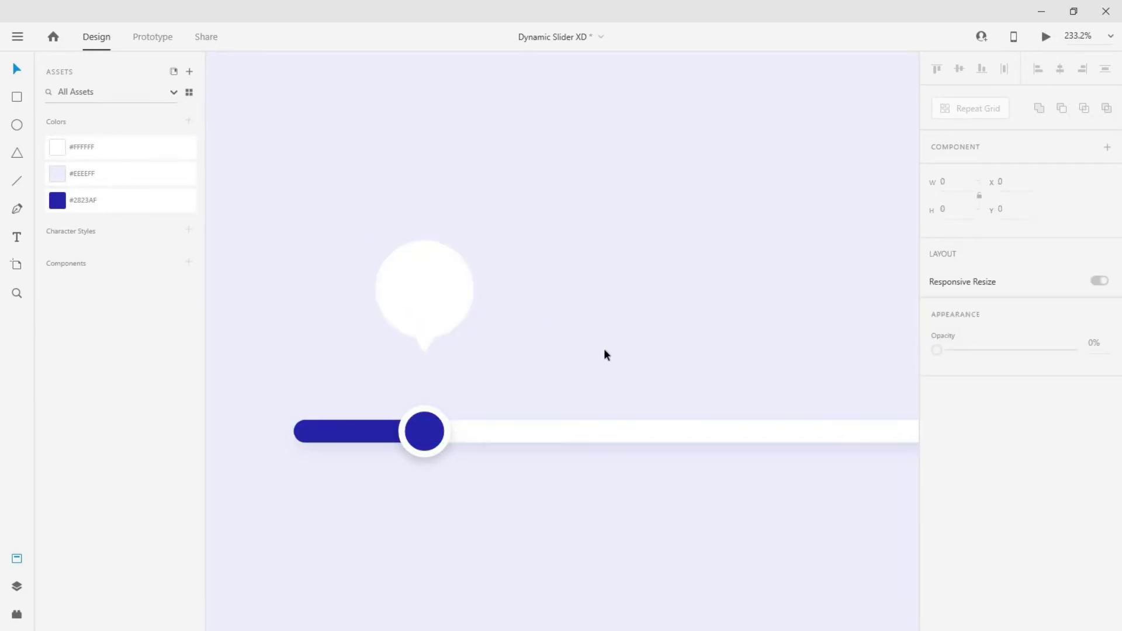
Move the bubble straight down to Y 150, closer to the slider handle.
{"action": "scroll", "coordinate": [561, 314], "scroll_direction": "down", "scroll_amount": 3}
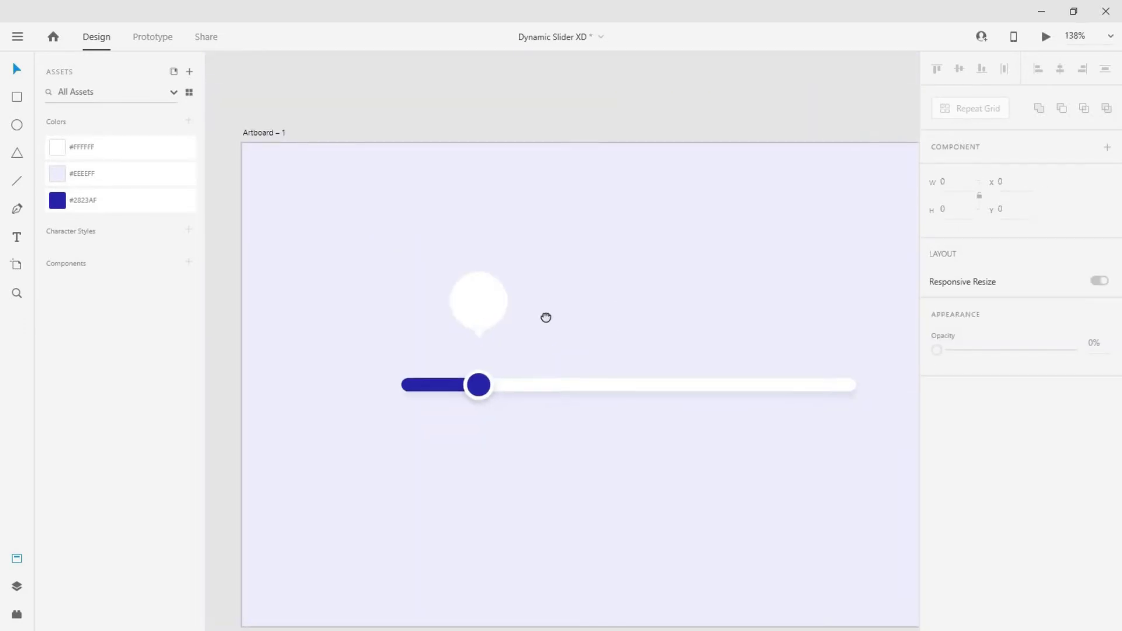
{"action": "left_click_drag", "start_coordinate": [464, 327], "coordinate": [463, 344]}
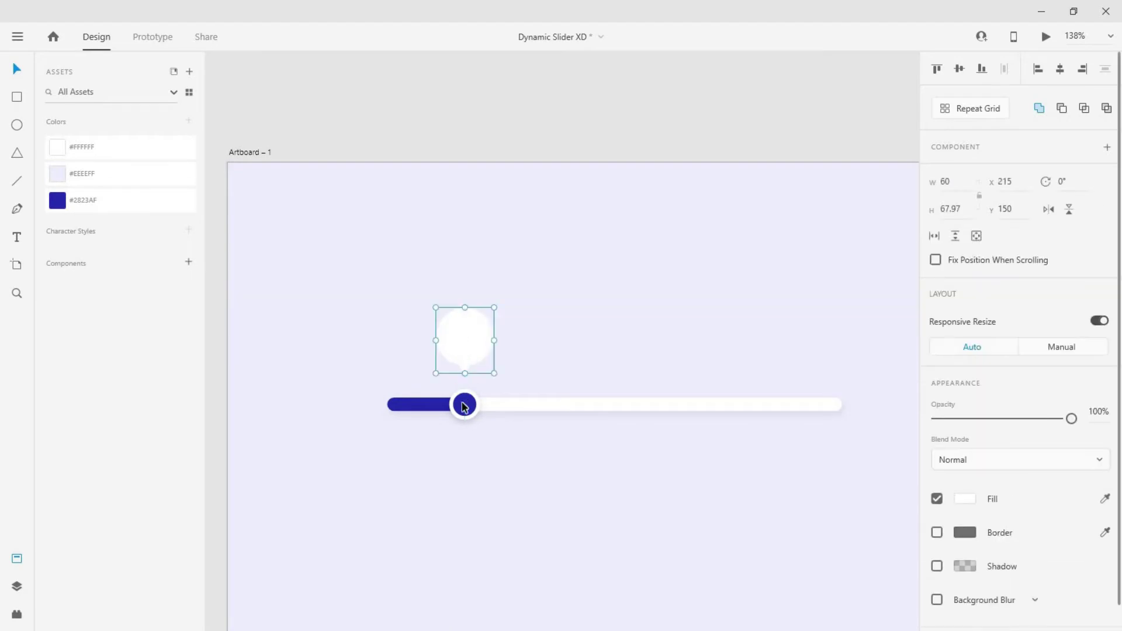
{"action": "left_click", "coordinate": [579, 359]}
Center the slider parts and the bubble vertically on the artboard as one group, and ungroup them.
{"action": "scroll", "coordinate": [579, 359], "scroll_direction": "down", "scroll_amount": 3}
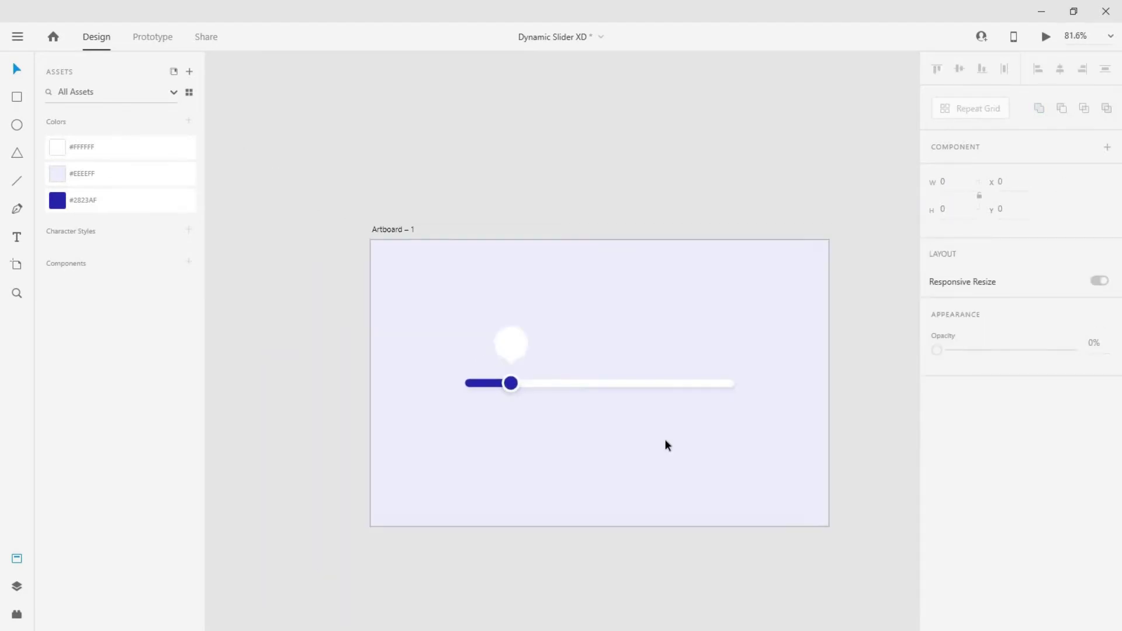
{"action": "scroll", "coordinate": [617, 432], "scroll_direction": "up", "scroll_amount": 3}
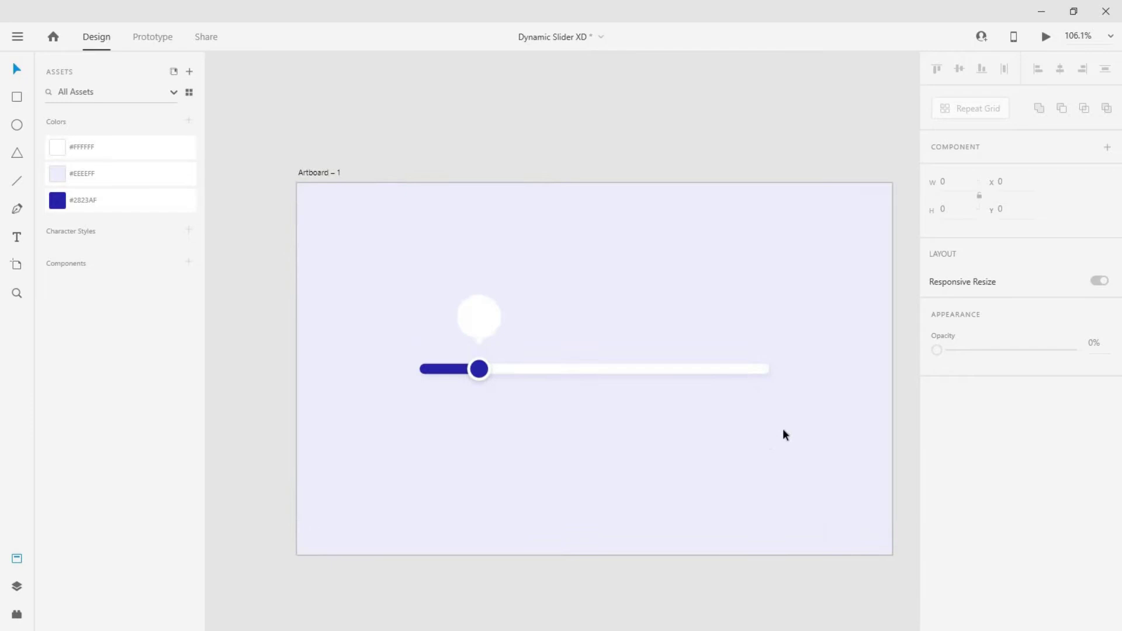
{"action": "left_click_drag", "start_coordinate": [781, 426], "coordinate": [417, 281]}
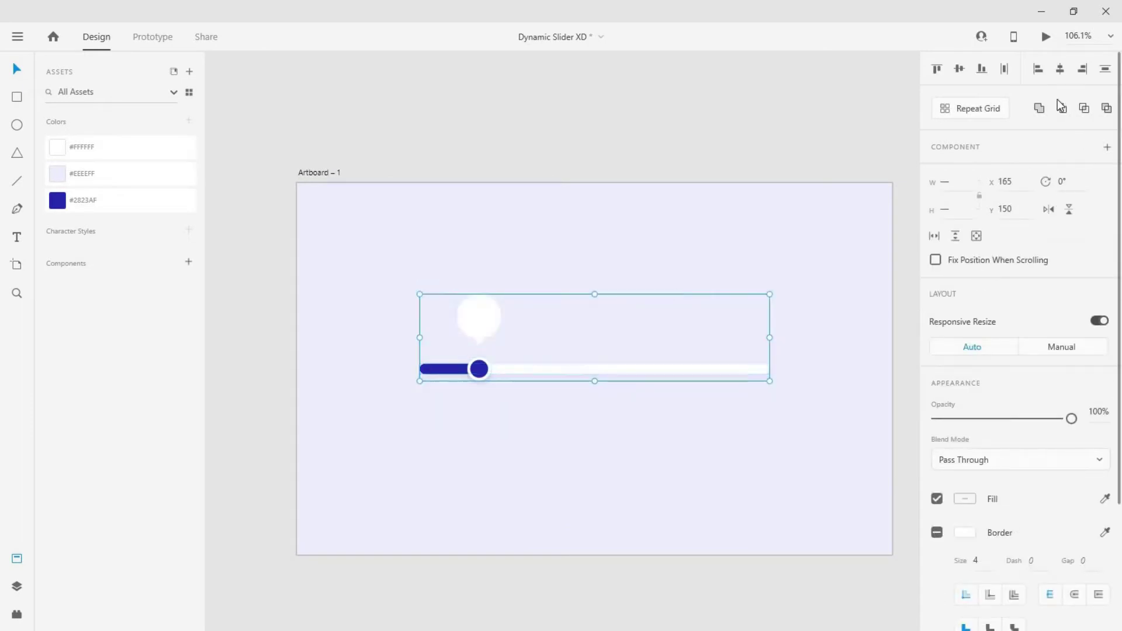
{"action": "left_click", "coordinate": [959, 68]}
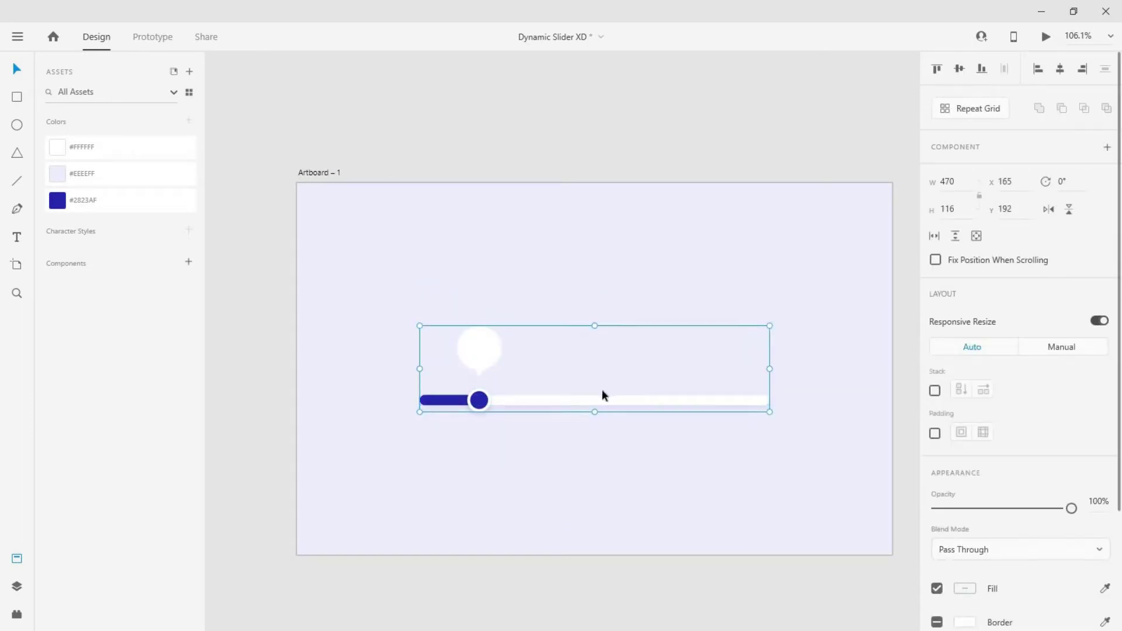
{"action": "key", "text": "ctrl+shift+g"}
{"action": "left_click", "coordinate": [511, 445]}
{"action": "left_click", "coordinate": [511, 451]}
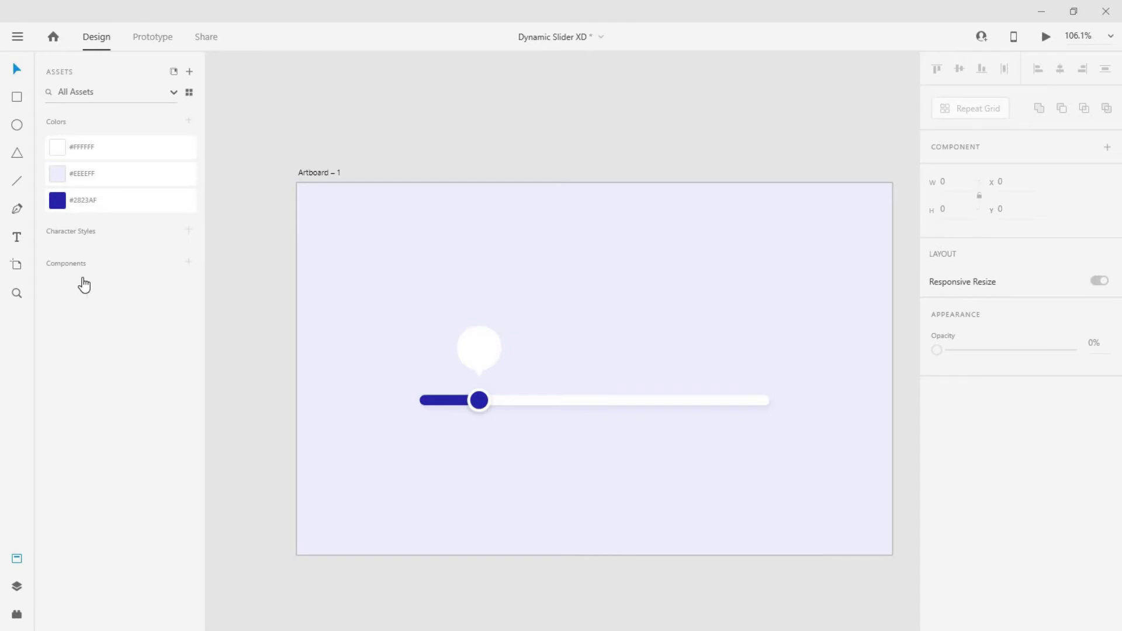
Add the text 0 inside the white bubble.
{"action": "left_click", "coordinate": [17, 237]}
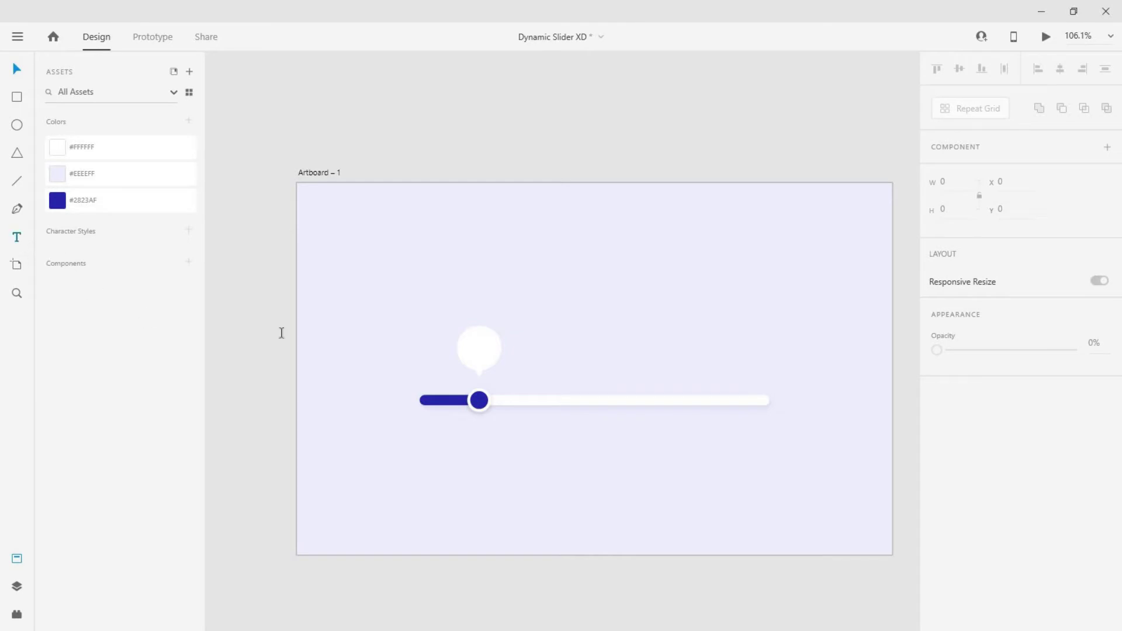
{"action": "left_click", "coordinate": [477, 349]}
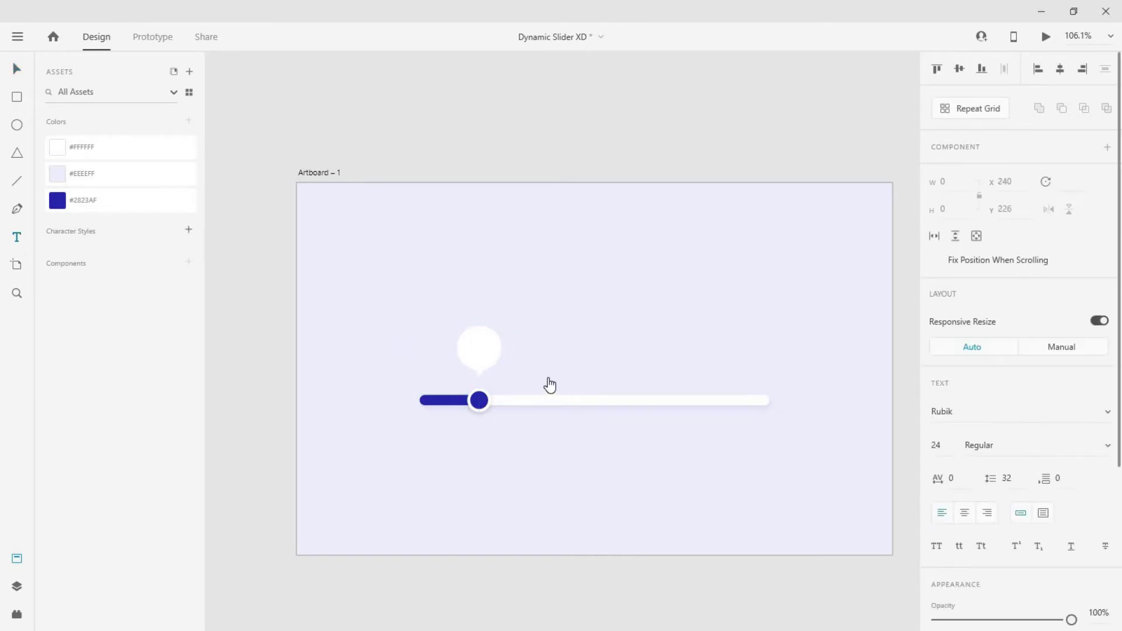
{"action": "type", "text": "0"}
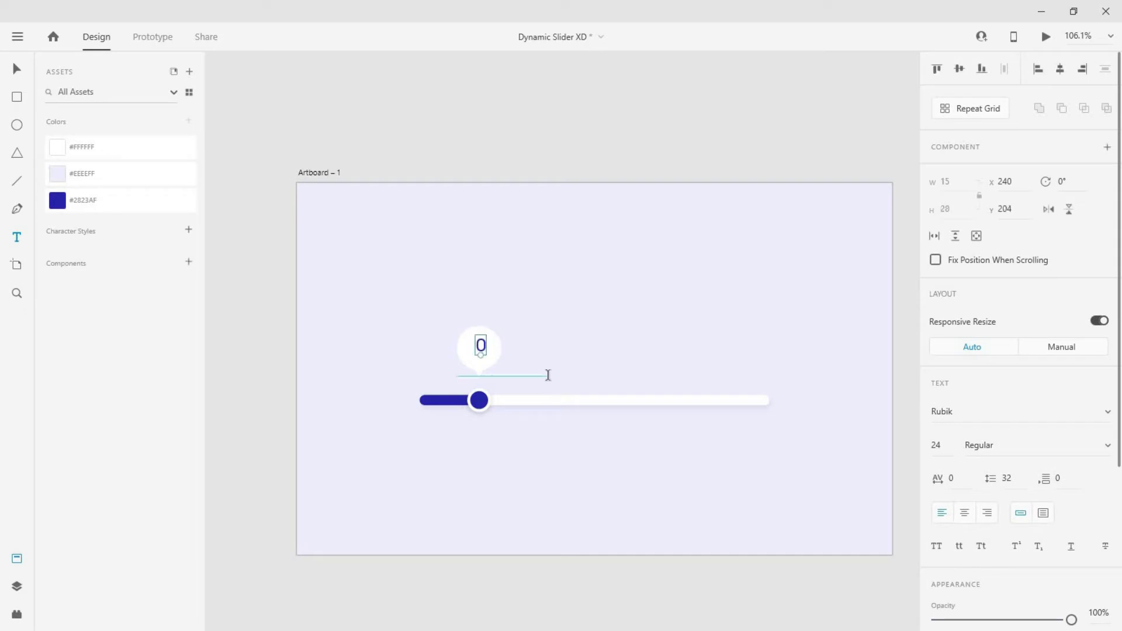
{"action": "scroll", "coordinate": [490, 366], "scroll_direction": "up", "scroll_amount": 2}
{"action": "key", "text": "Escape"}
Extend the bubble's text below the 0 with the digits 1 to 9, each on its own line.
{"action": "left_click", "coordinate": [481, 339]}
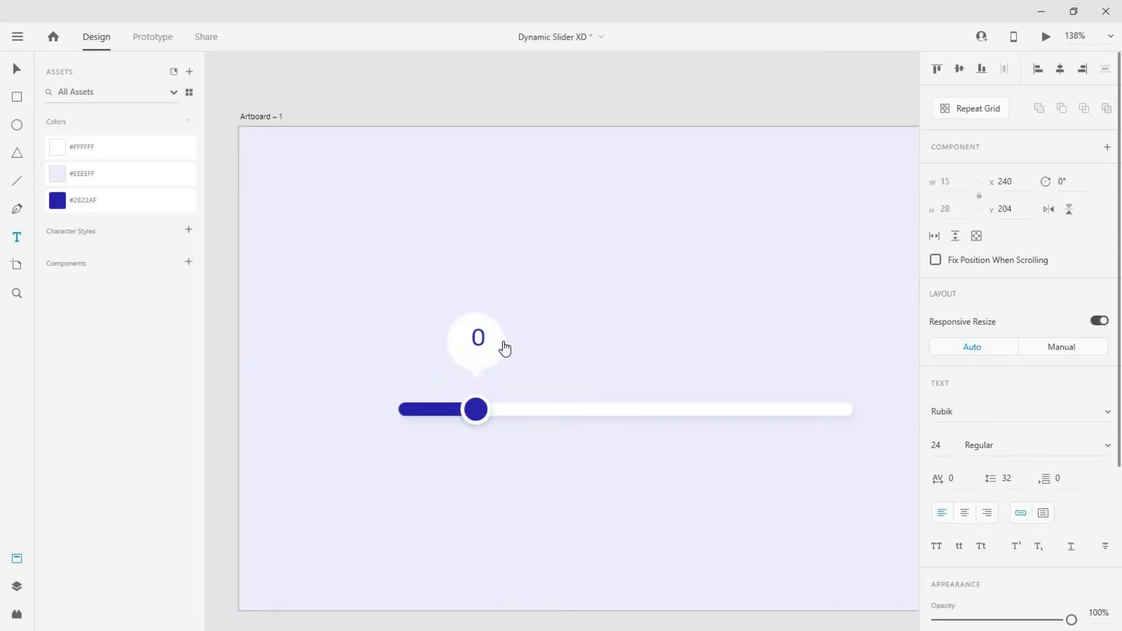
{"action": "key", "text": "ctrl+a"}
{"action": "key", "text": "Right"}
{"action": "type", "text": "1"}
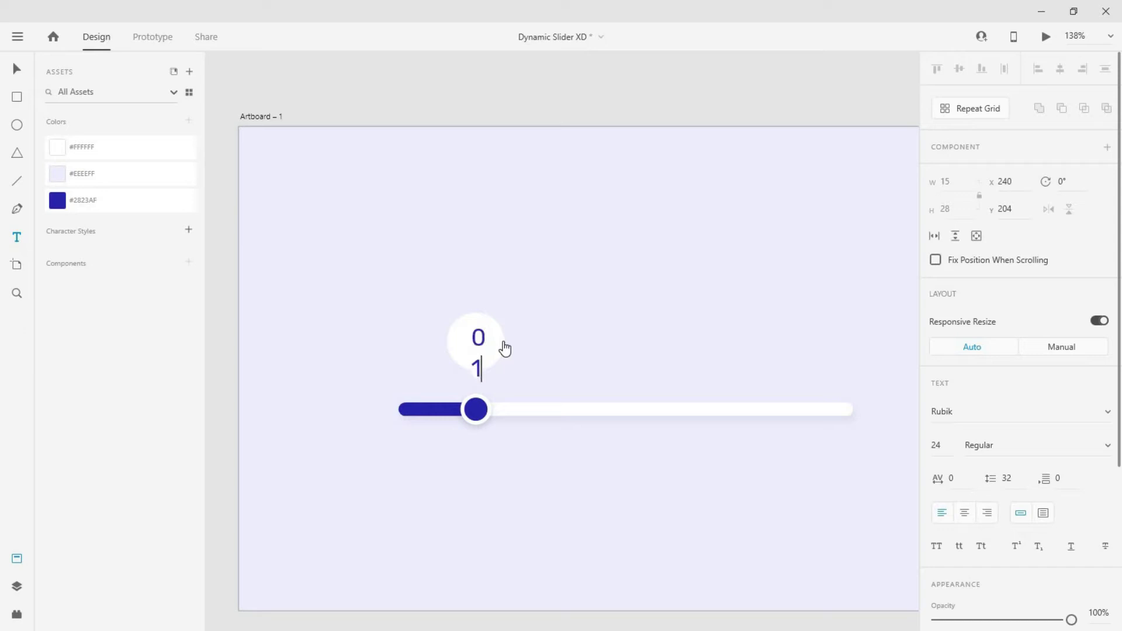
{"action": "type", "text": " 2 3 4 5 6 7 8 9"}
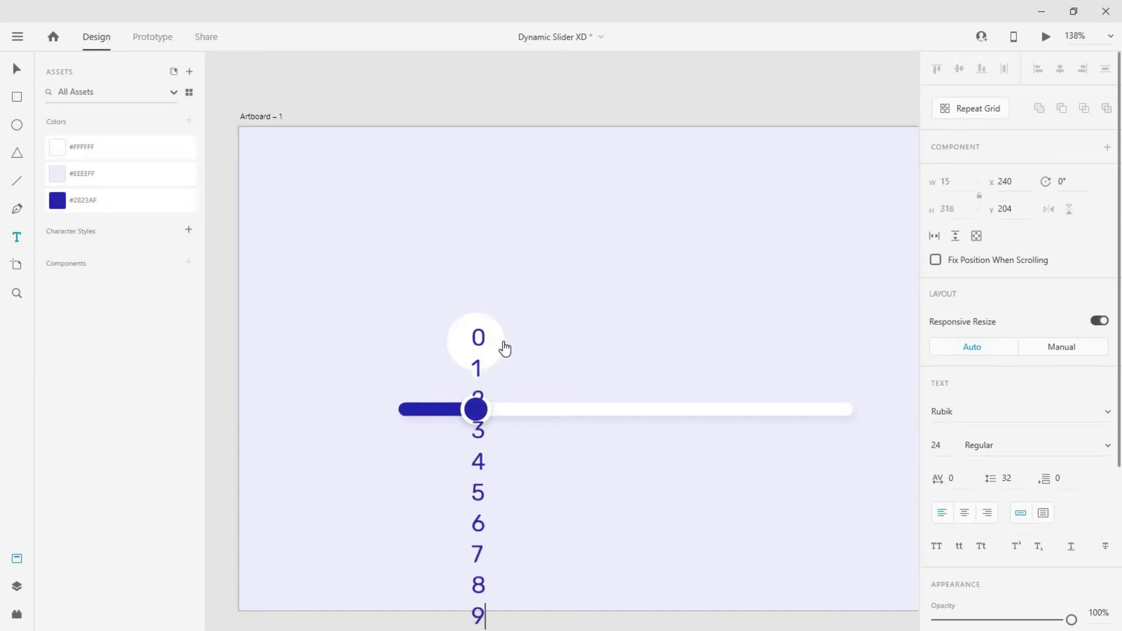
{"action": "key", "text": "Escape"}
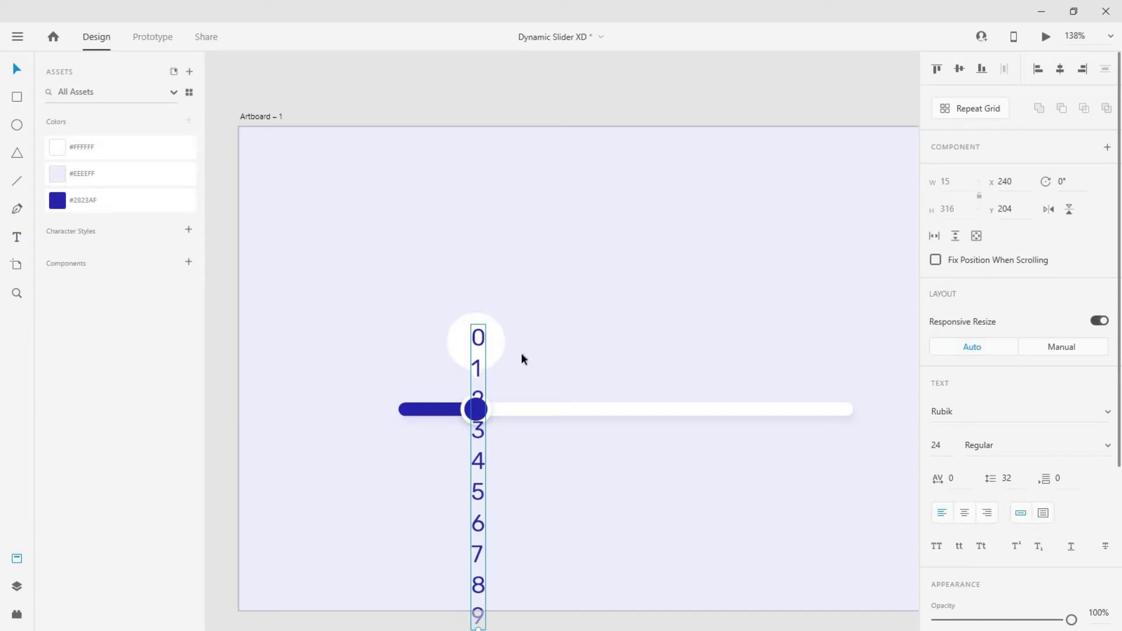
Move the digit column to about X 305, Y 73 and place a duplicate 20 px to its right.
{"action": "left_click_drag", "start_coordinate": [478, 367], "coordinate": [542, 201]}
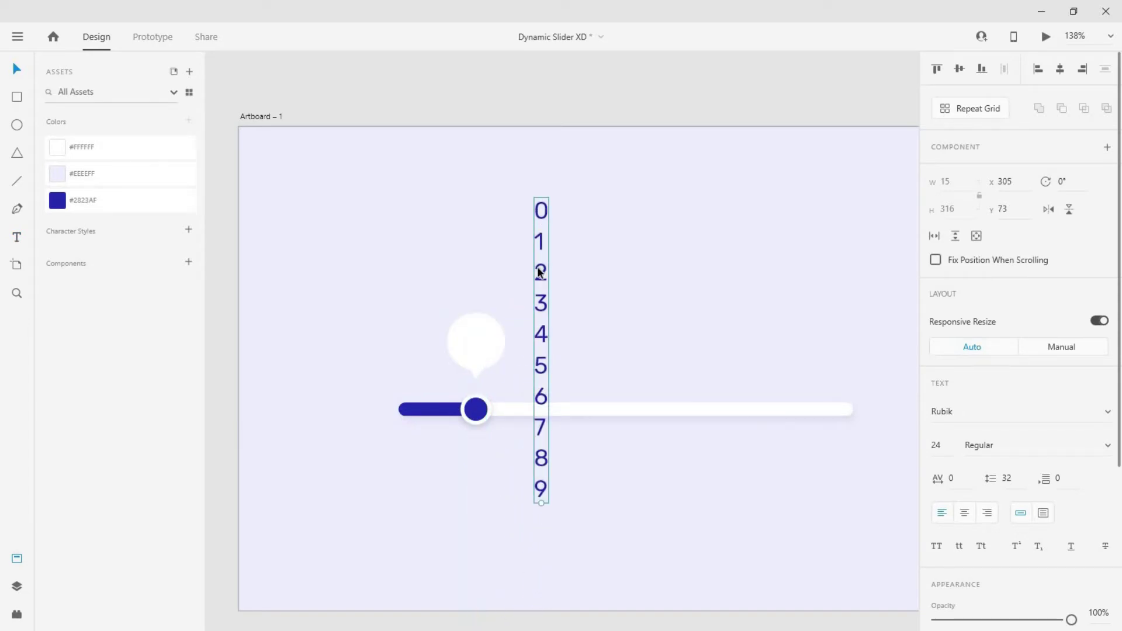
{"action": "key", "text": "ctrl+d"}
{"action": "key", "text": "shift+Right"}
{"action": "key", "text": "shift+Right"}
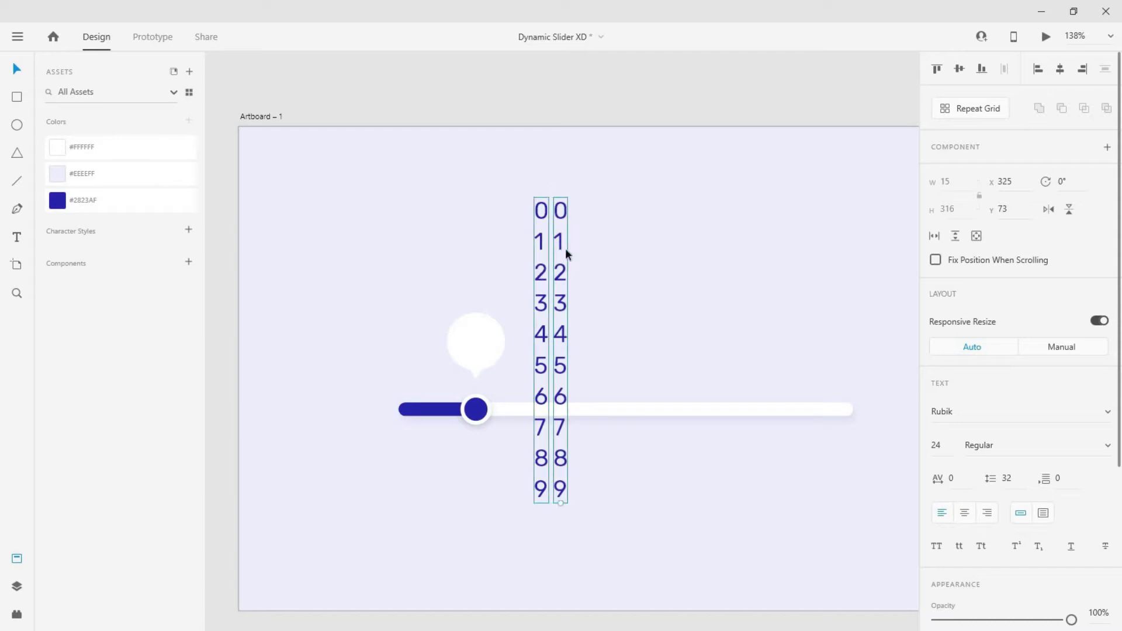
Append the digits 0 to 4 to the end of the duplicated column, each on its own line.
{"action": "double_click", "coordinate": [563, 497]}
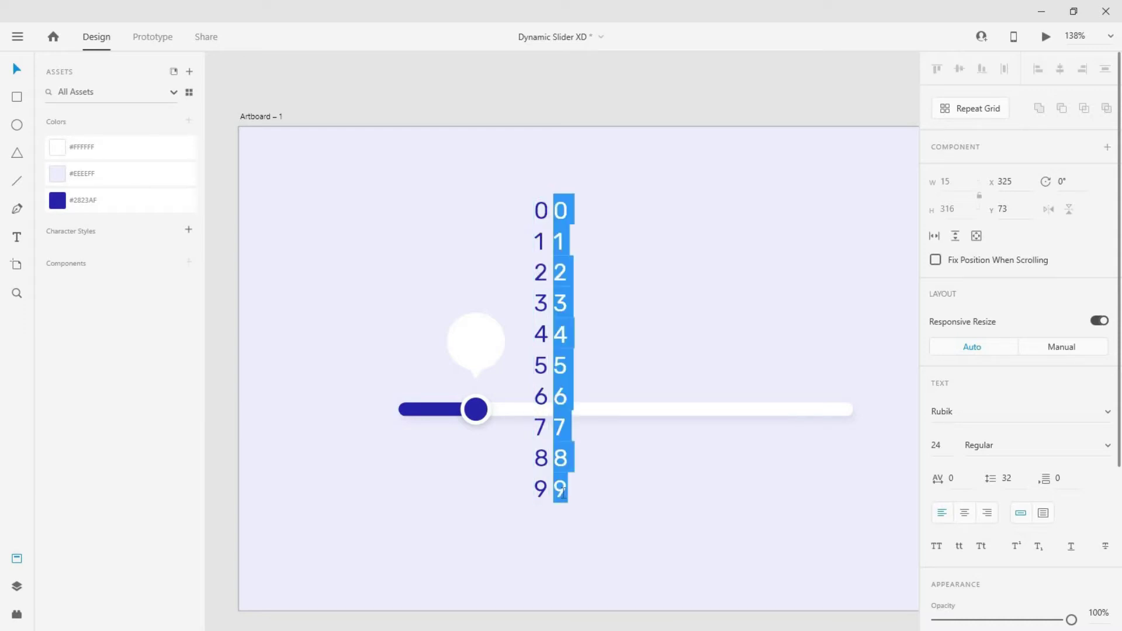
{"action": "left_click", "coordinate": [565, 492]}
{"action": "key", "text": "Return"}
{"action": "type", "text": "0"}
{"action": "type", "text": "1"}
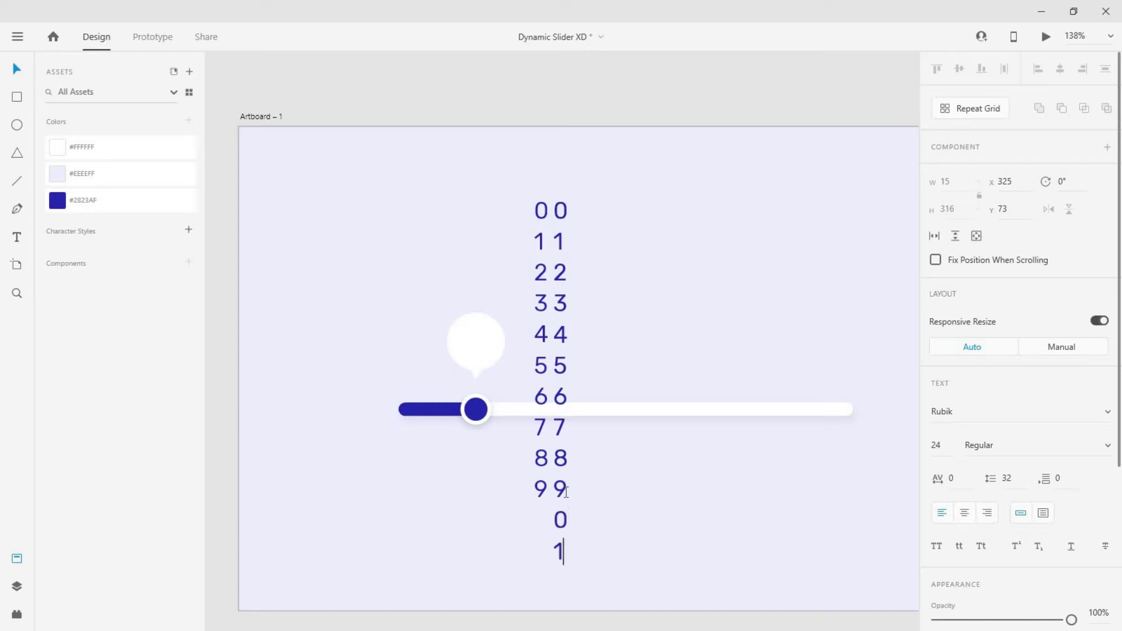
{"action": "key", "text": "Return"}
{"action": "type", "text": "2"}
{"action": "key", "text": "Return"}
{"action": "type", "text": "3"}
{"action": "key", "text": "Return"}
{"action": "scroll", "coordinate": [634, 203], "scroll_direction": "down", "scroll_amount": 7}
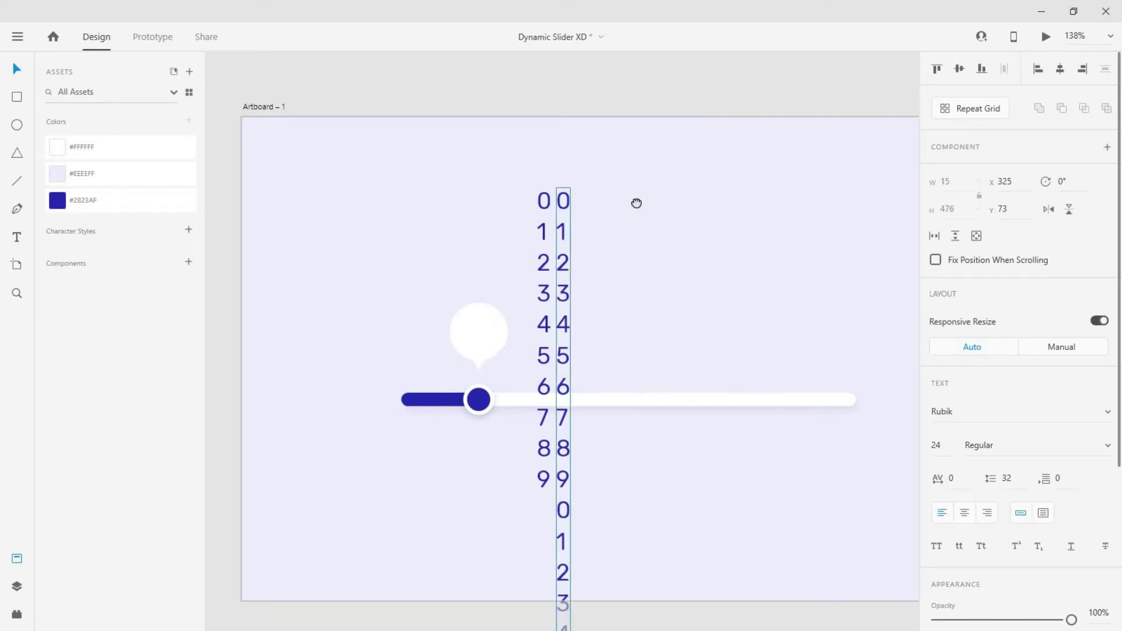
{"action": "type", "text": "4 "}
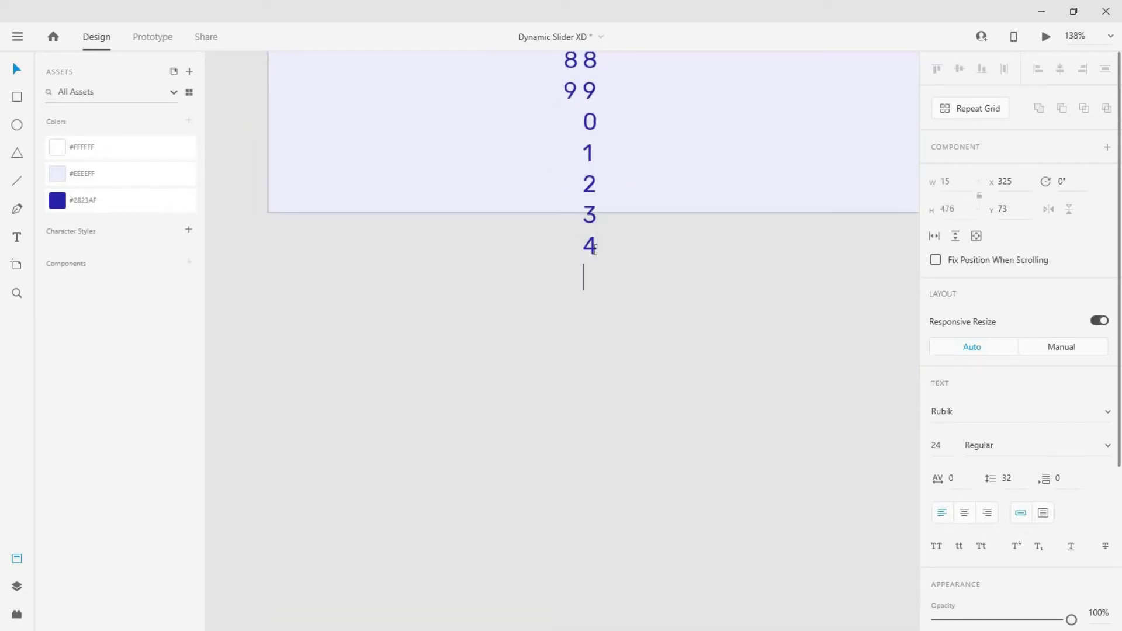
{"action": "type", "text": "5"}
Continue the duplicated column with the digits 5 to 9 and a final 0, each on its own line.
{"action": "key", "text": "Return"}
{"action": "type", "text": "6"}
{"action": "type", "text": "8"}
{"action": "key", "text": "Return"}
{"action": "type", "text": "9"}
{"action": "key", "text": "Return"}
{"action": "type", "text": "0"}
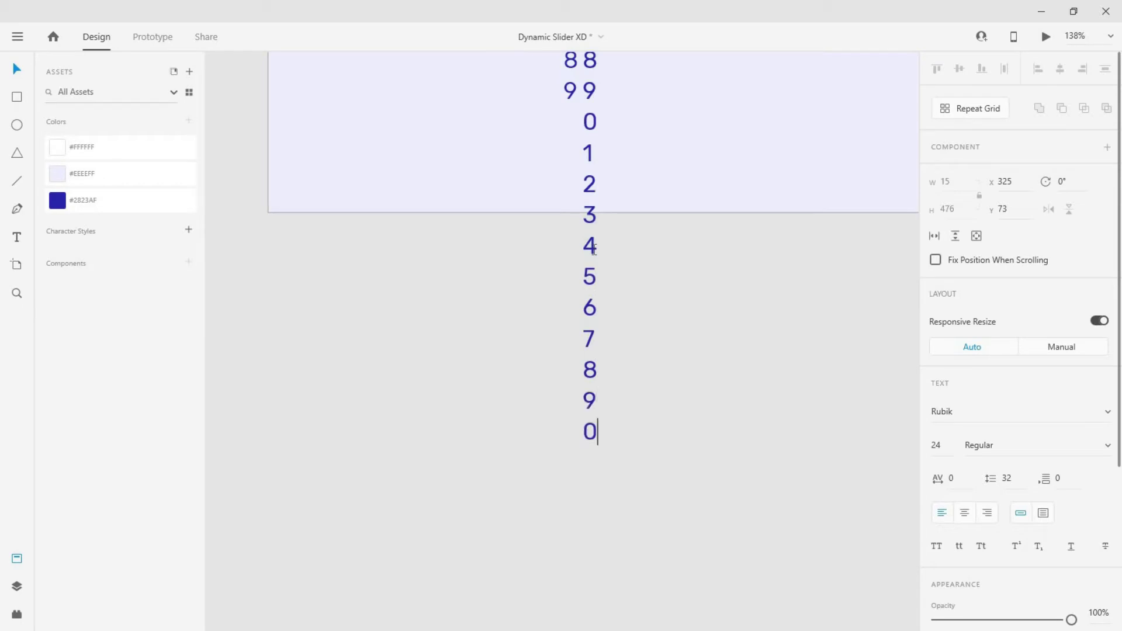
{"action": "key", "text": "Escape"}
Nudge the longer digit column left to X 320 so it sits directly beside the other column.
{"action": "scroll", "coordinate": [618, 231], "scroll_direction": "down", "scroll_amount": 3}
{"action": "scroll", "coordinate": [672, 263], "scroll_direction": "up", "scroll_amount": 3}
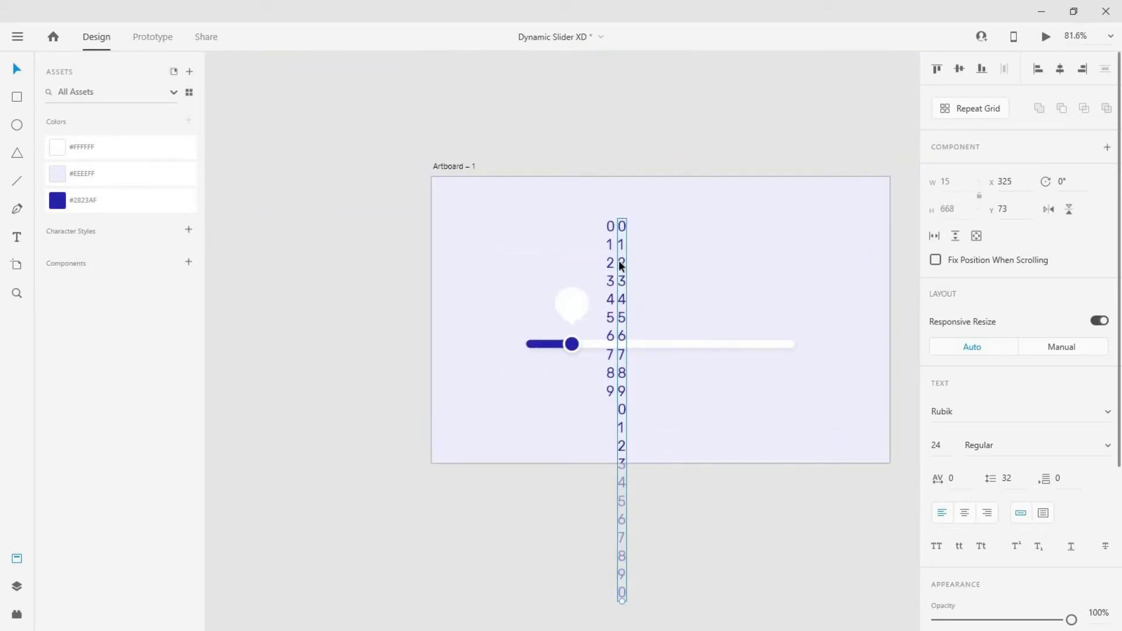
{"action": "scroll", "coordinate": [614, 253], "scroll_direction": "up", "scroll_amount": 6}
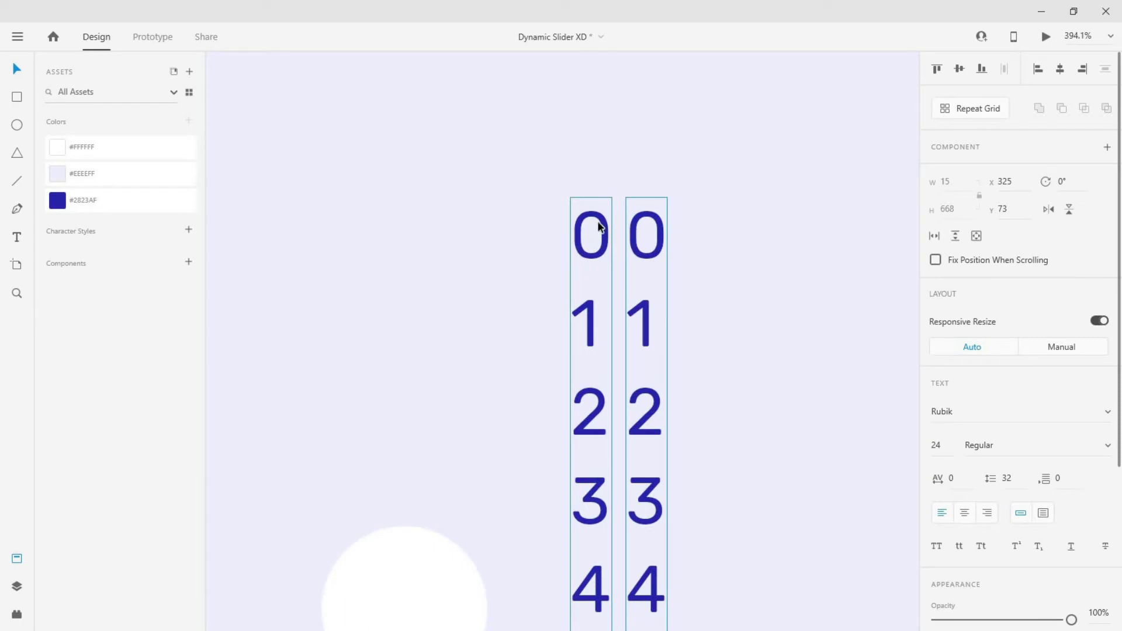
{"action": "key", "text": "Left"}
{"action": "key", "text": "Left"}
{"action": "key", "text": "Left"}
{"action": "key", "text": "Left"}
{"action": "key", "text": "Left"}
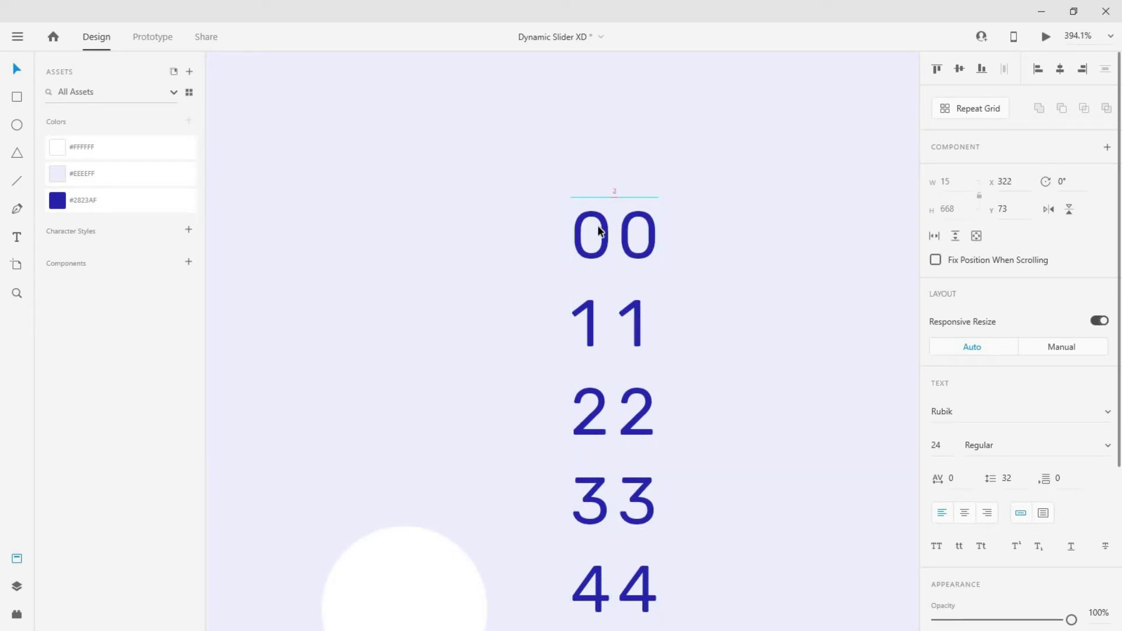
Move both digit columns together to X 230, Y 207, with the first row 00 centered in the bubble.
{"action": "scroll", "coordinate": [600, 228], "scroll_direction": "down", "scroll_amount": 2}
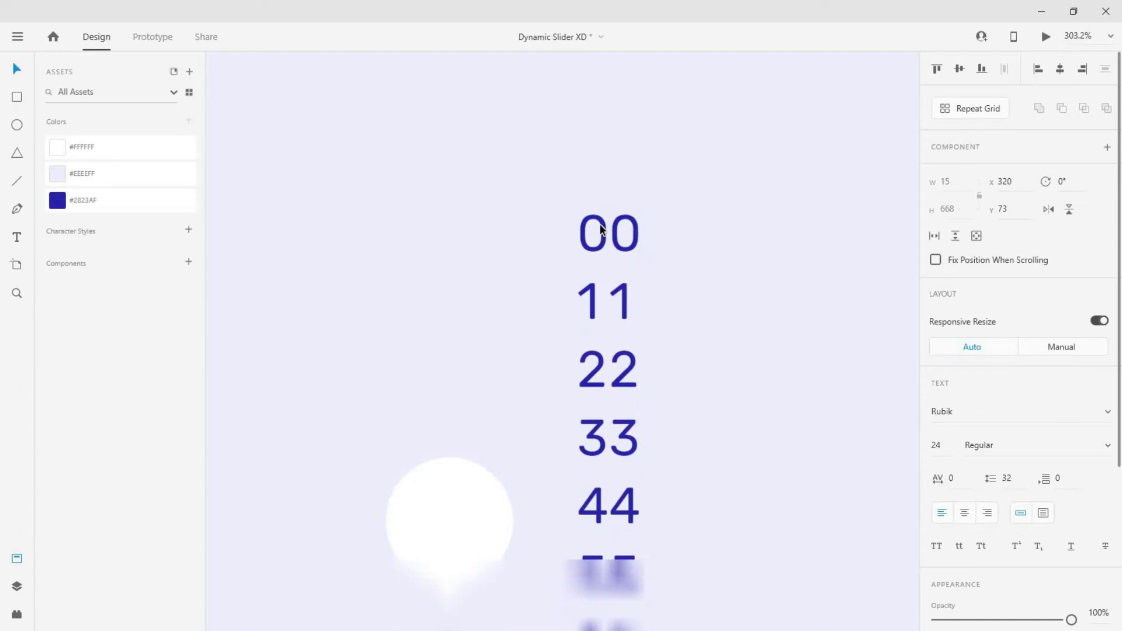
{"action": "left_click", "coordinate": [602, 258], "text": "shift"}
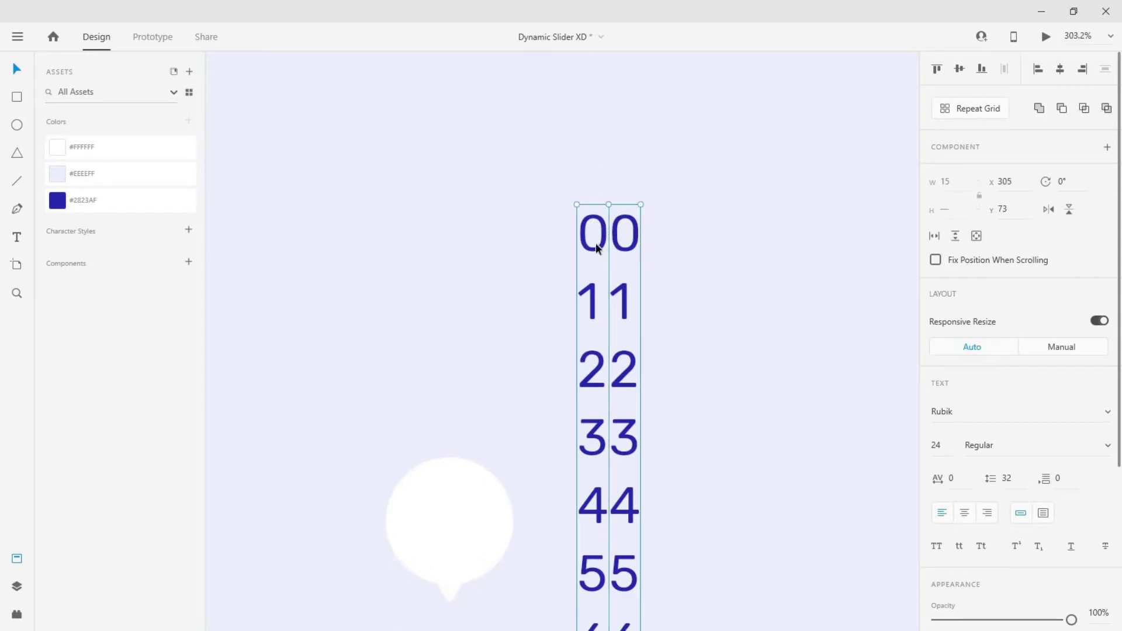
{"action": "left_click_drag", "start_coordinate": [572, 331], "coordinate": [435, 537]}
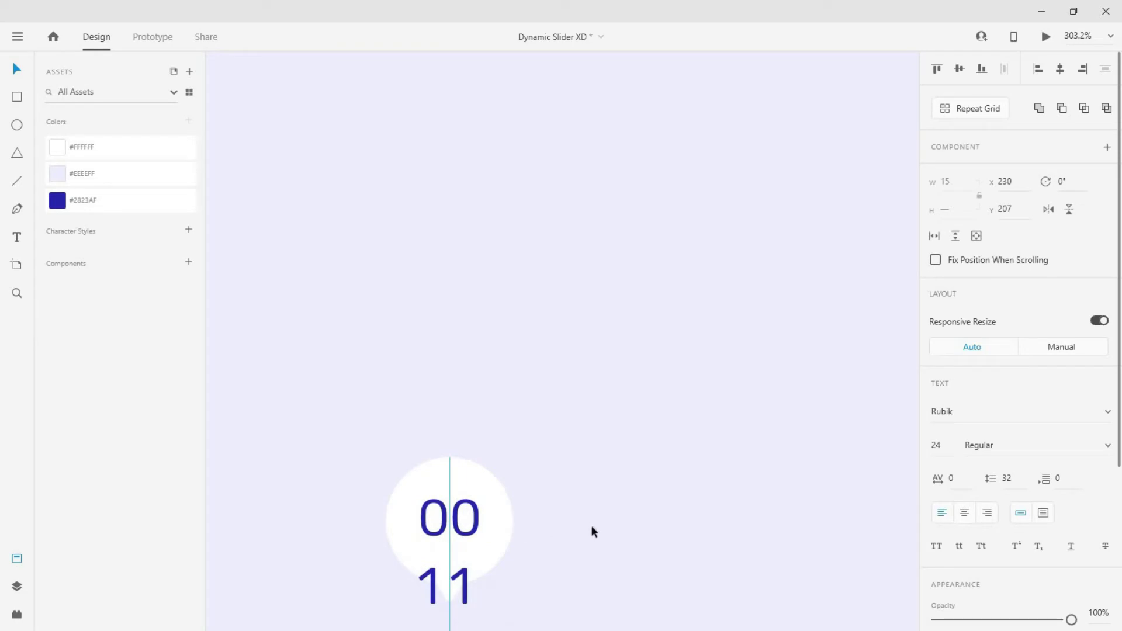
Lower both digit columns slightly to Y 208 so the first row sits centered in the bubble.
{"action": "scroll", "coordinate": [638, 368], "scroll_direction": "down", "scroll_amount": 5}
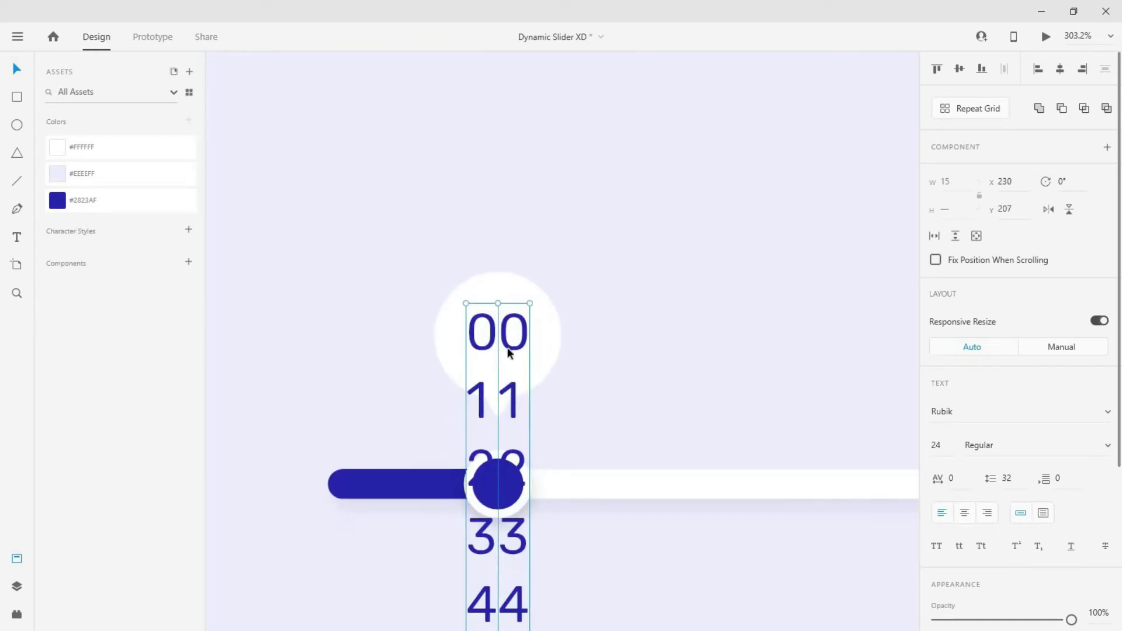
{"action": "left_click_drag", "start_coordinate": [508, 352], "coordinate": [507, 350]}
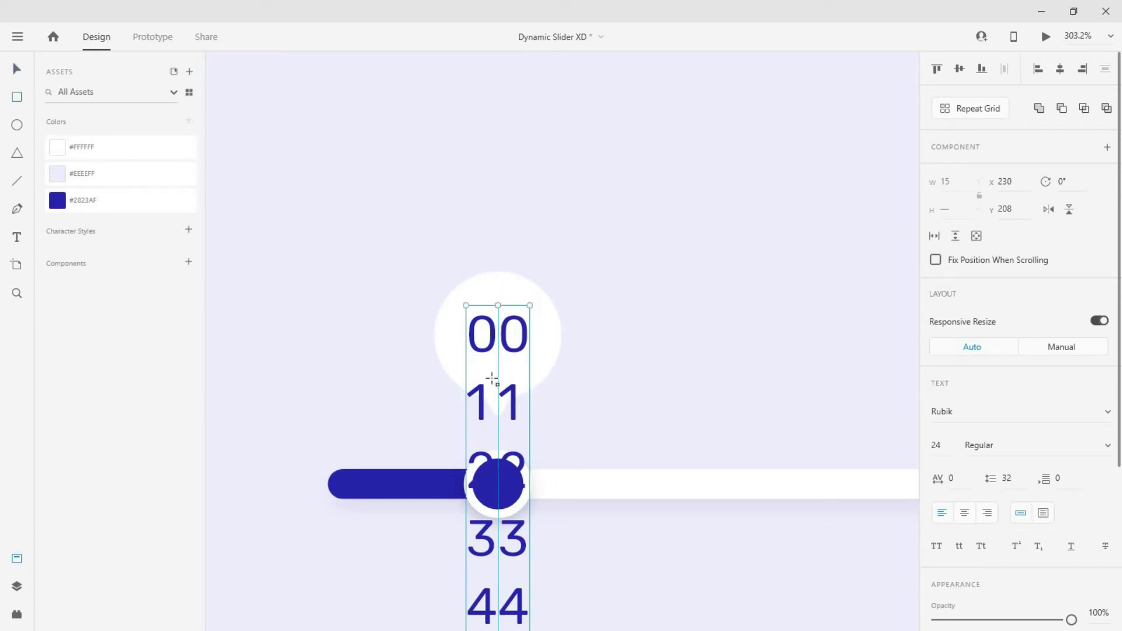
Draw a rectangle over the first digit row, size it 40 by 32, and center it in the bubble at X 225, Y 206.
{"action": "left_click_drag", "start_coordinate": [454, 303], "coordinate": [547, 368]}
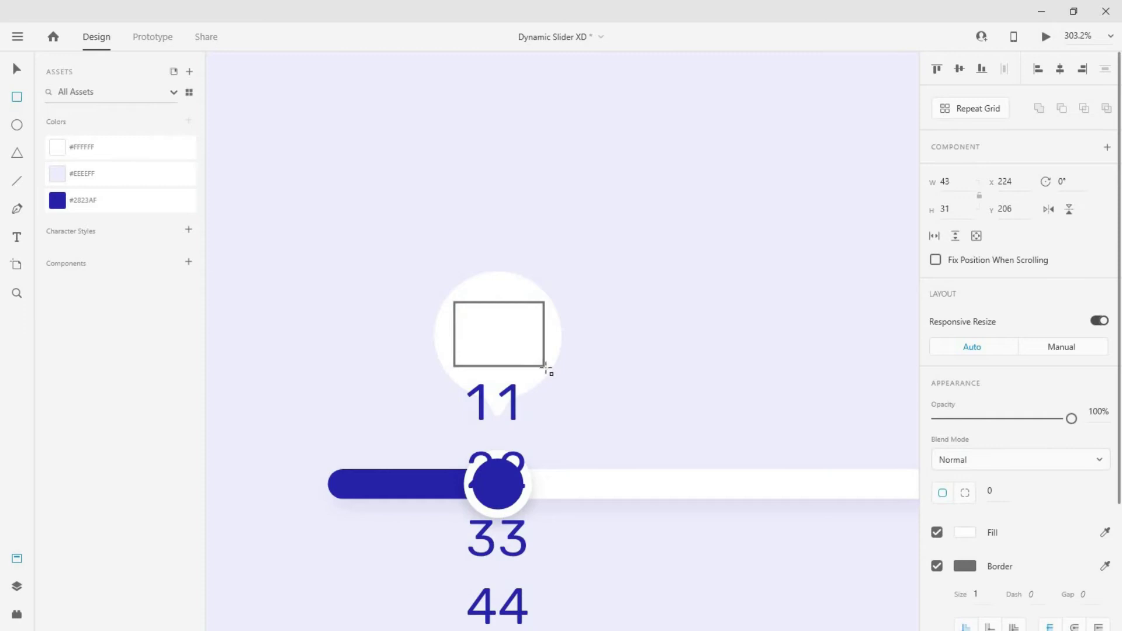
{"action": "left_click", "coordinate": [959, 182]}
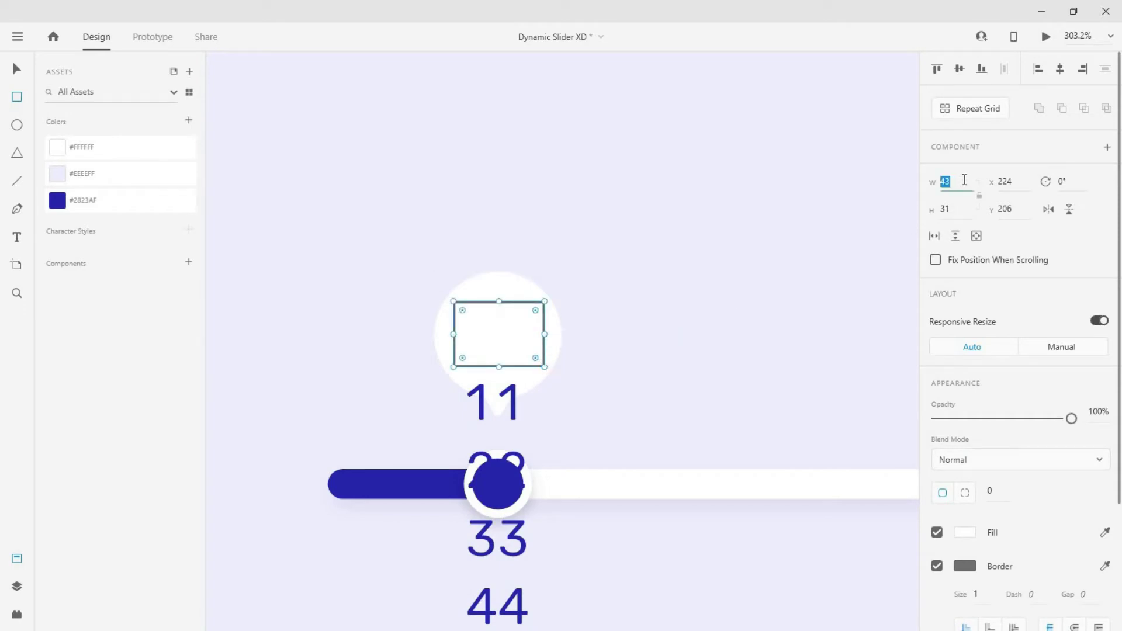
{"action": "type", "text": "40"}
{"action": "key", "text": "Return"}
{"action": "left_click", "coordinate": [959, 208]}
{"action": "type", "text": "32"}
{"action": "key", "text": "Return"}
{"action": "left_click_drag", "start_coordinate": [496, 337], "coordinate": [496, 334]}
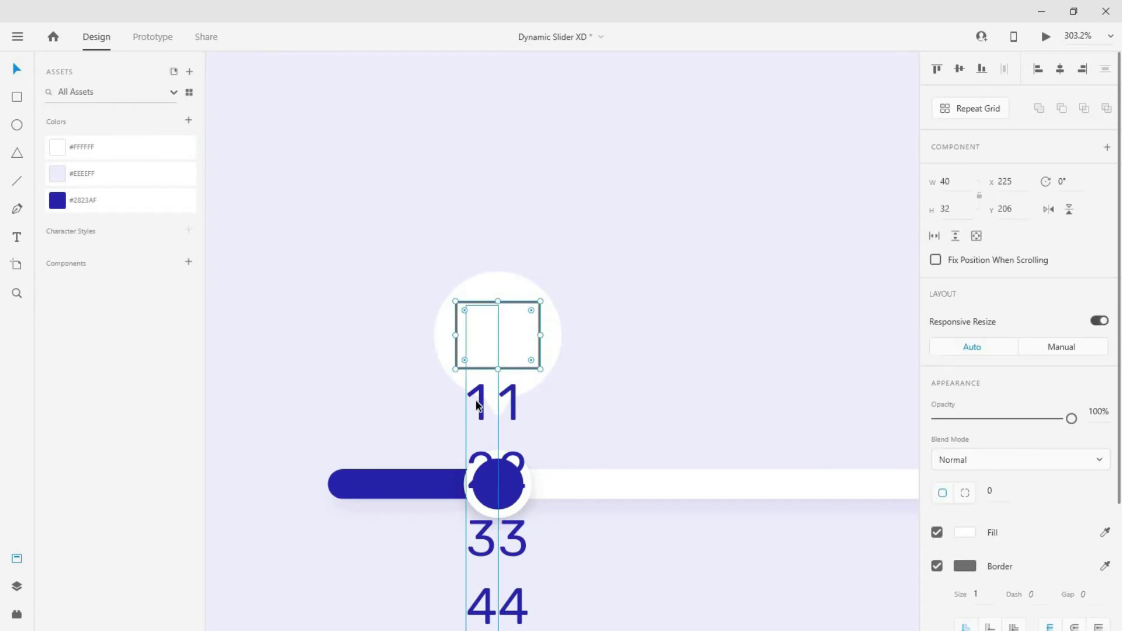
Mask both digit columns with the 40 by 32 rectangle so only the first row shows in the bubble.
{"action": "left_click", "coordinate": [476, 405], "text": "shift"}
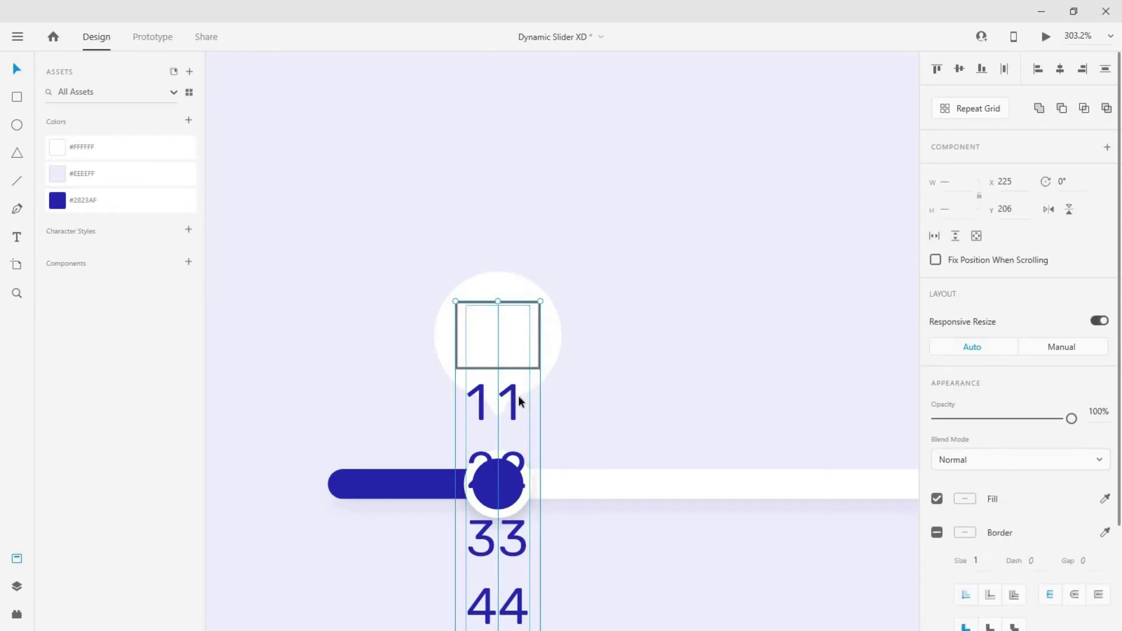
{"action": "left_click", "coordinate": [12, 590]}
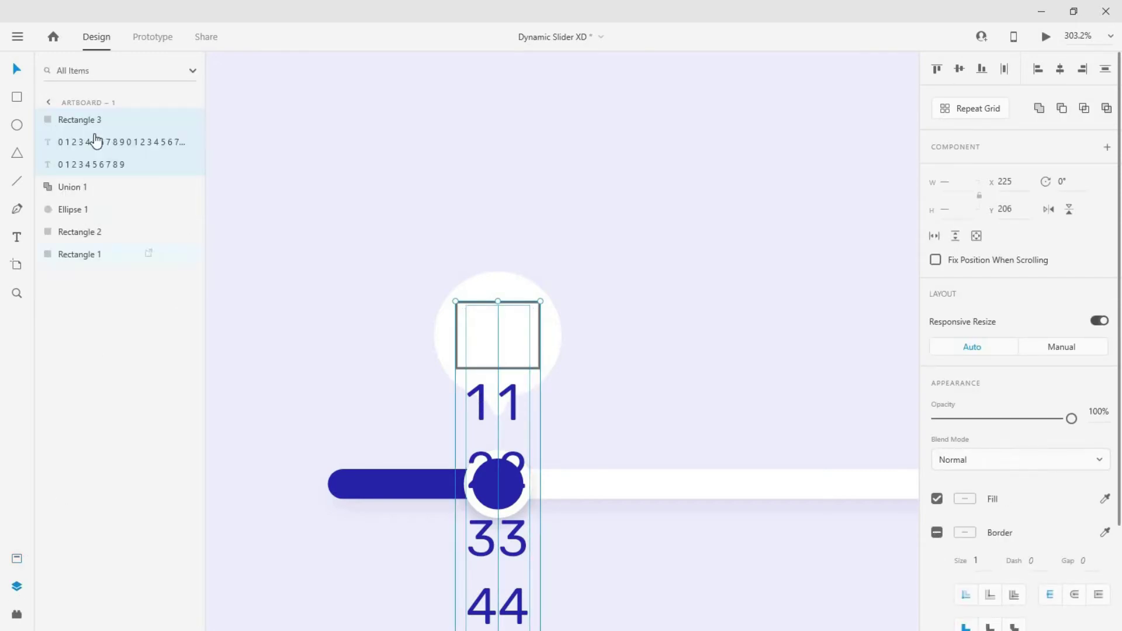
{"action": "key", "text": "ctrl+shift+m"}
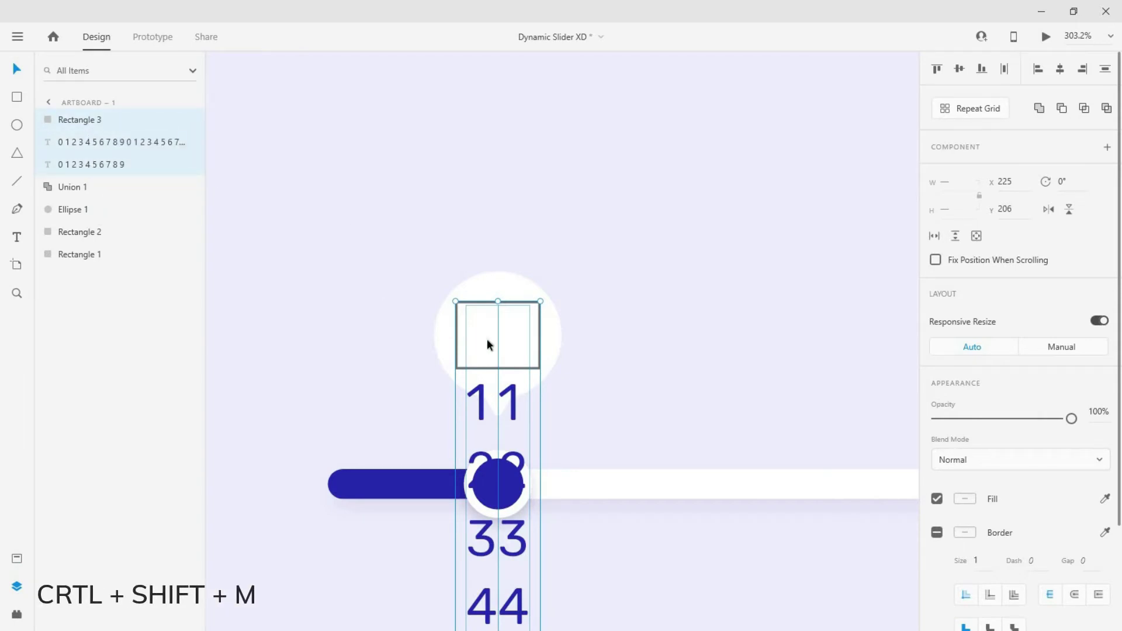
{"action": "key", "text": "ctrl+shift+m"}
{"action": "left_click", "coordinate": [571, 329]}
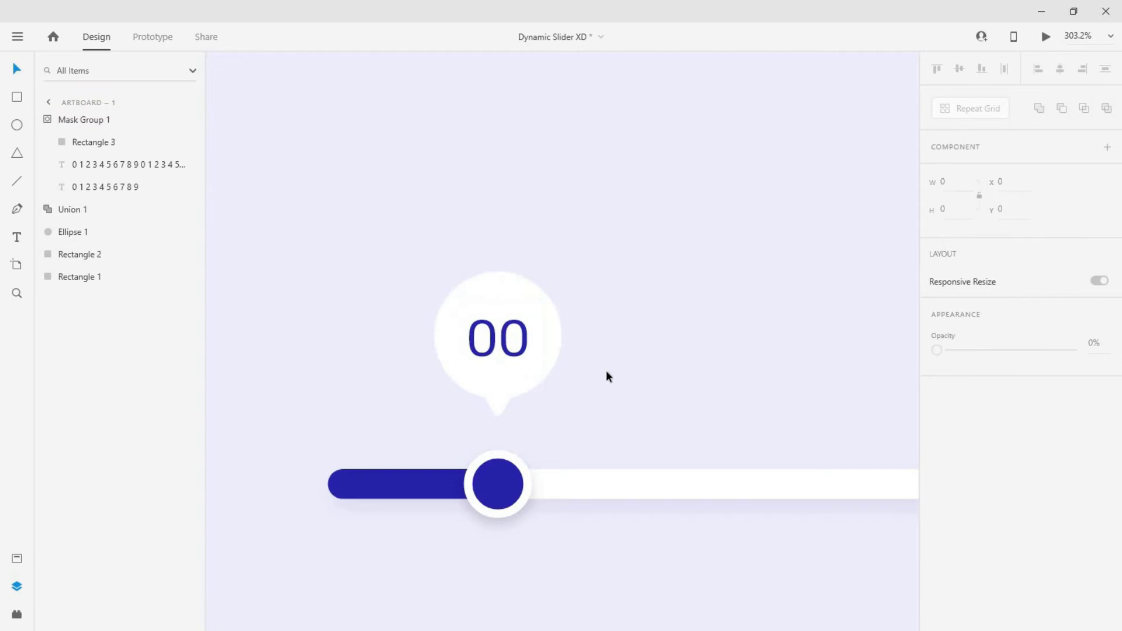
Inside the mask group, move the shorter digit column up to Y 145 so its 2 lines up beside the 0.
{"action": "scroll", "coordinate": [605, 371], "scroll_direction": "down", "scroll_amount": 2}
{"action": "double_click", "coordinate": [526, 348]}
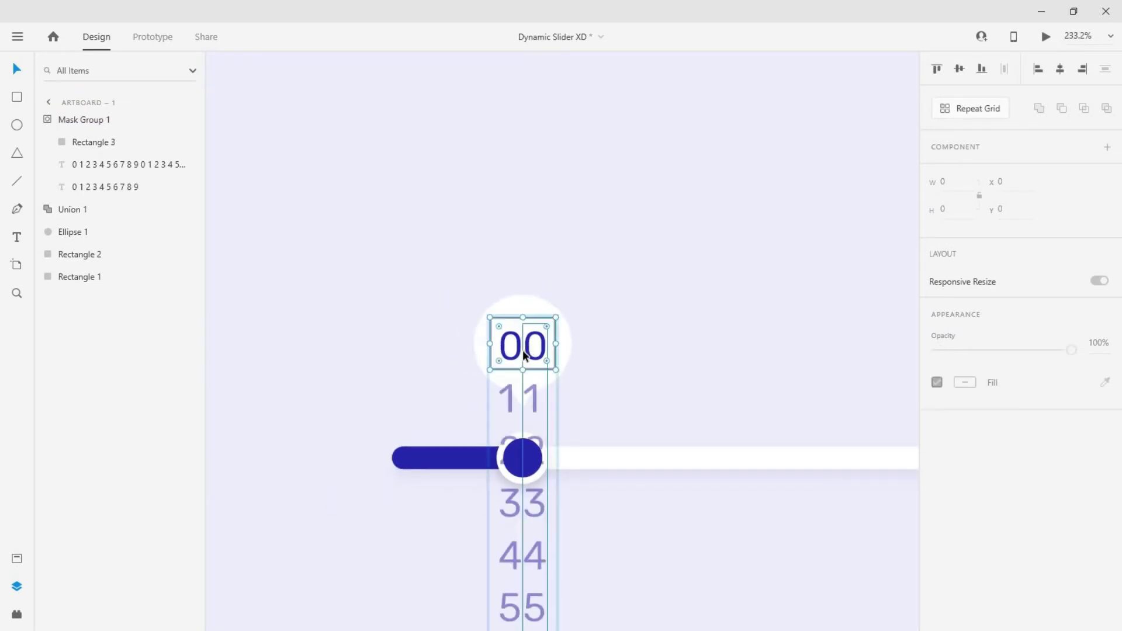
{"action": "left_click", "coordinate": [517, 354]}
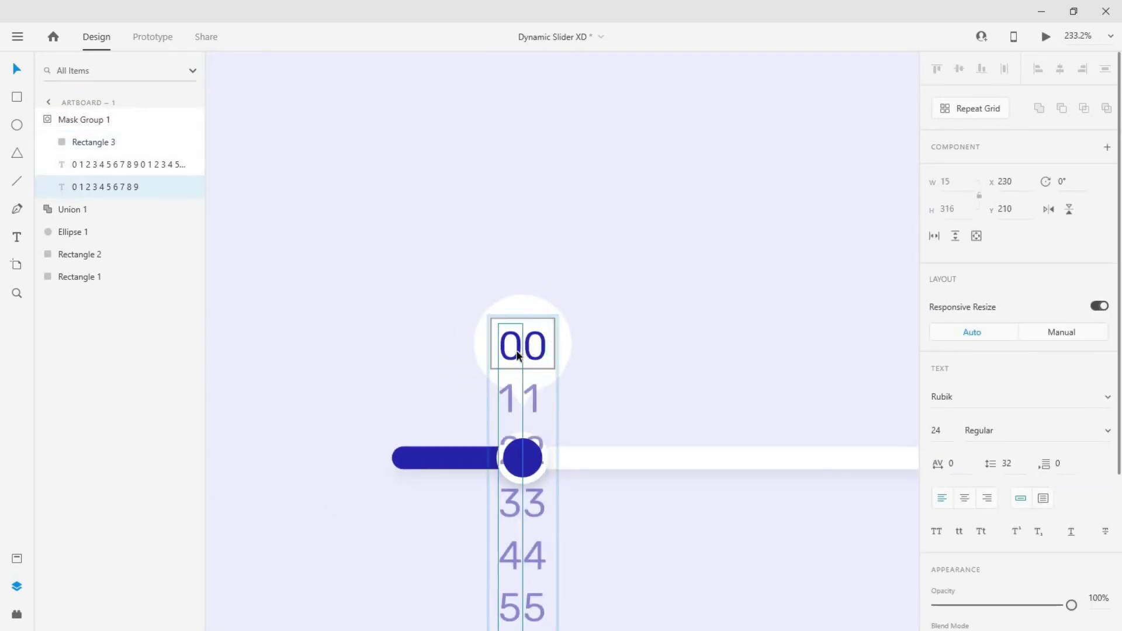
{"action": "key", "text": "shift+Up"}
{"action": "key", "text": "shift+Up"}
{"action": "key", "text": "shift+Up"}
{"action": "key", "text": "shift+Up"}
{"action": "key", "text": "shift+Up"}
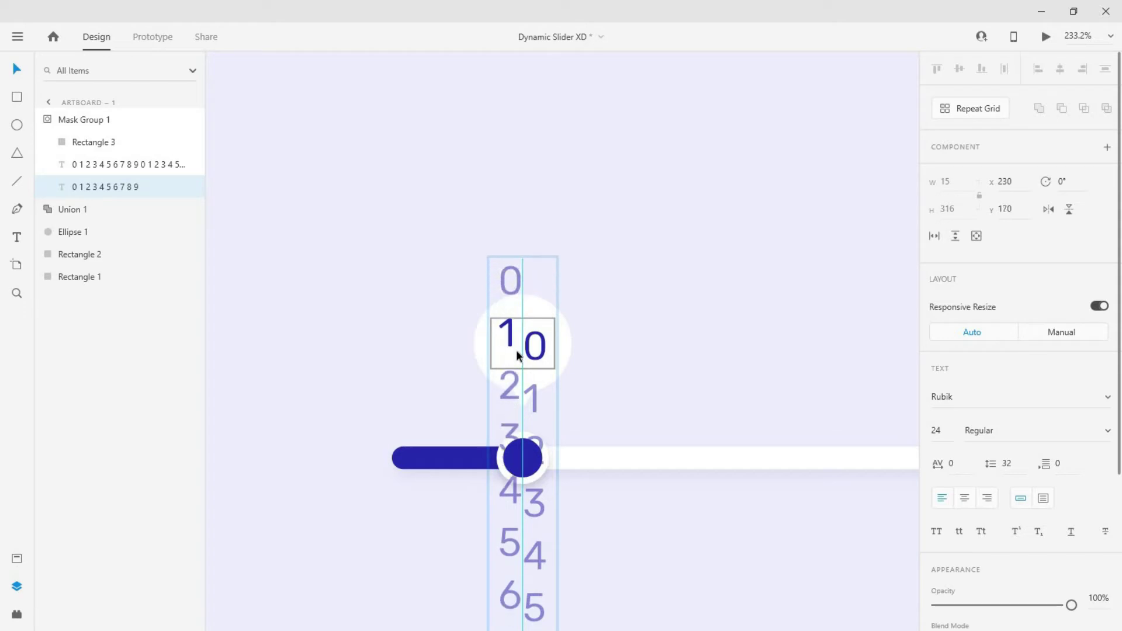
{"action": "key", "text": "shift+Up"}
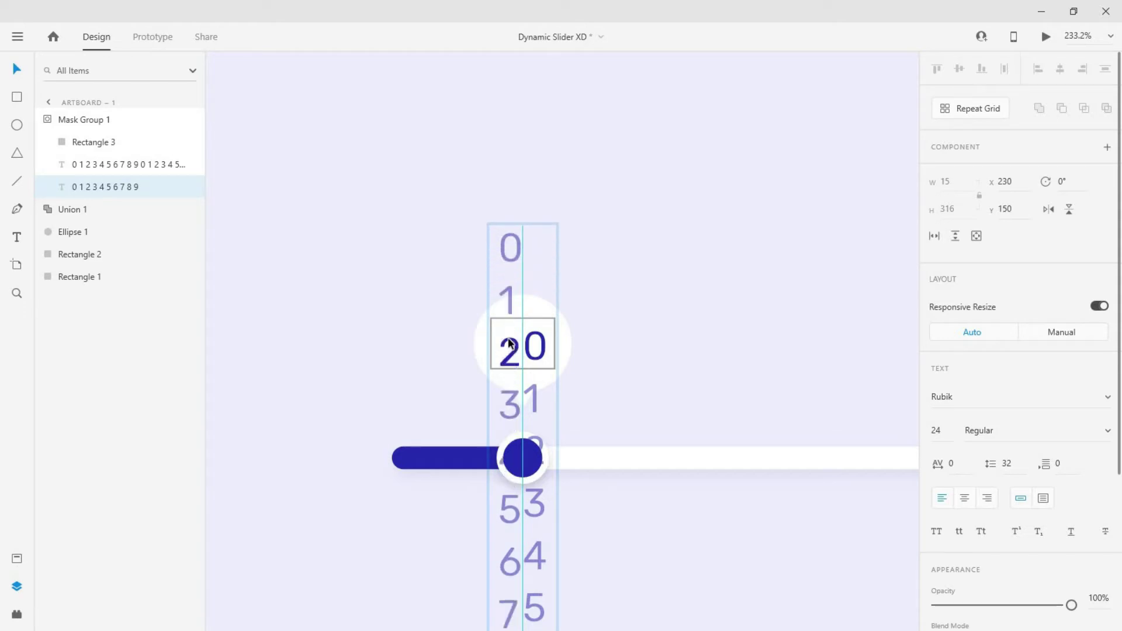
{"action": "key", "text": "Up"}
{"action": "key", "text": "Up"}
{"action": "key", "text": "Up"}
{"action": "key", "text": "Up"}
{"action": "key", "text": "Up"}
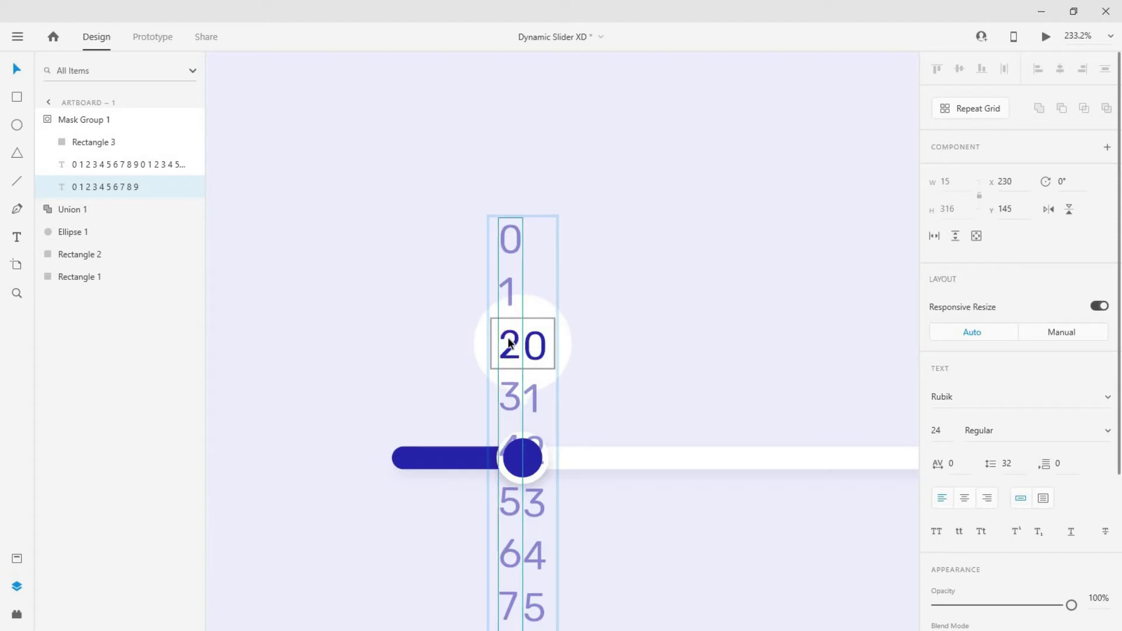
Try nudging the longer digit column up to Y 209 to align its 0 with the neighbouring 2.
{"action": "left_click", "coordinate": [531, 344]}
{"action": "key", "text": "Up"}
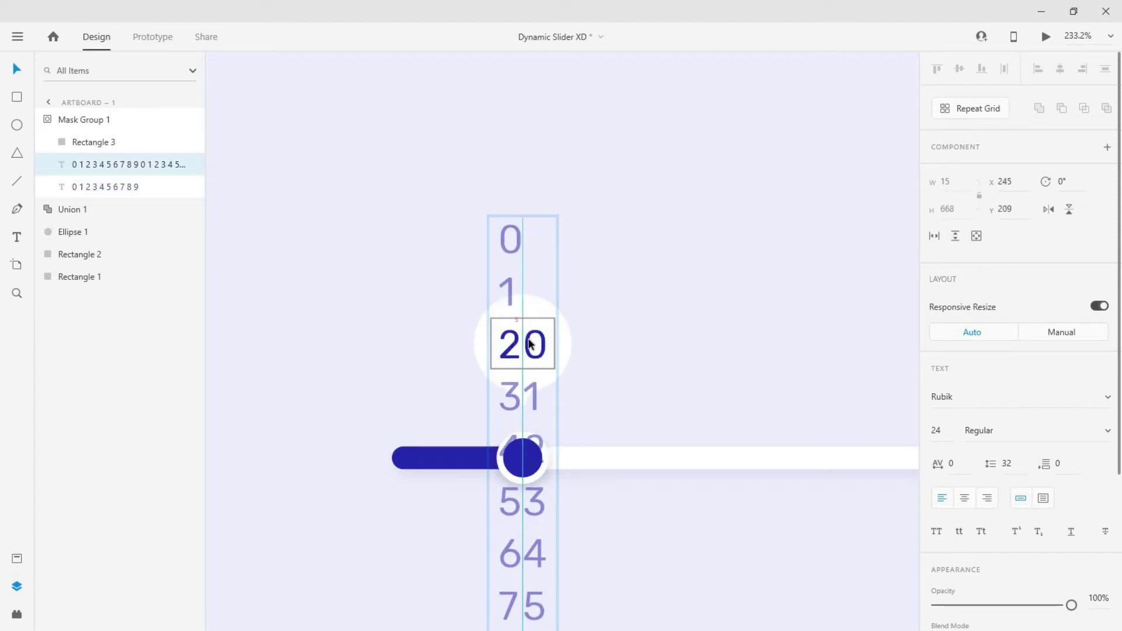
{"action": "key", "text": "Down"}
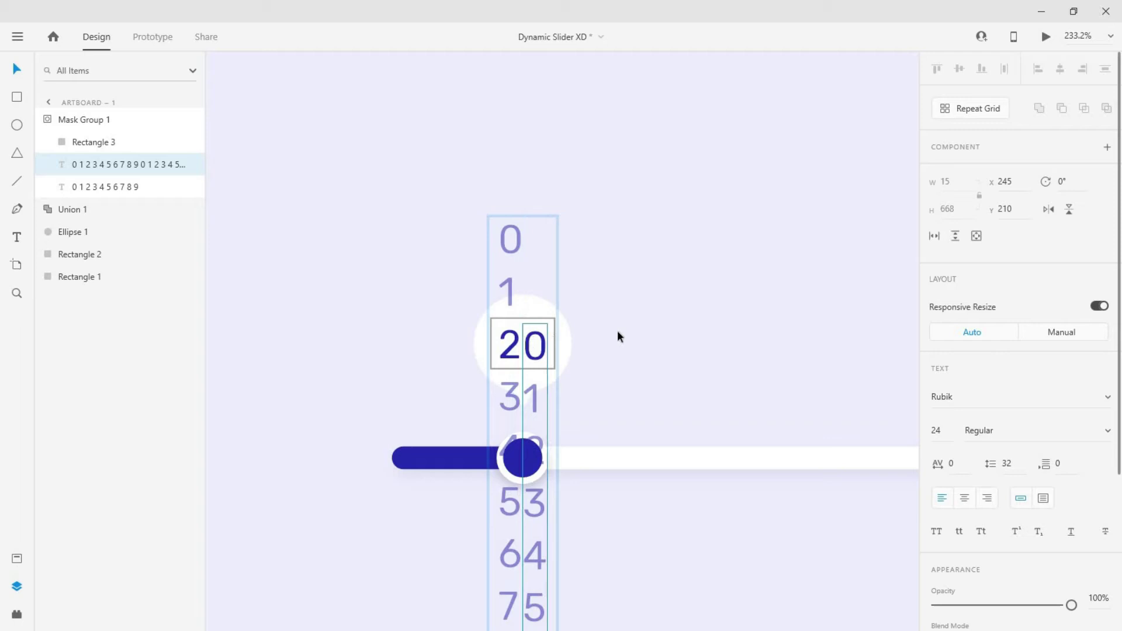
{"action": "left_click", "coordinate": [631, 359]}
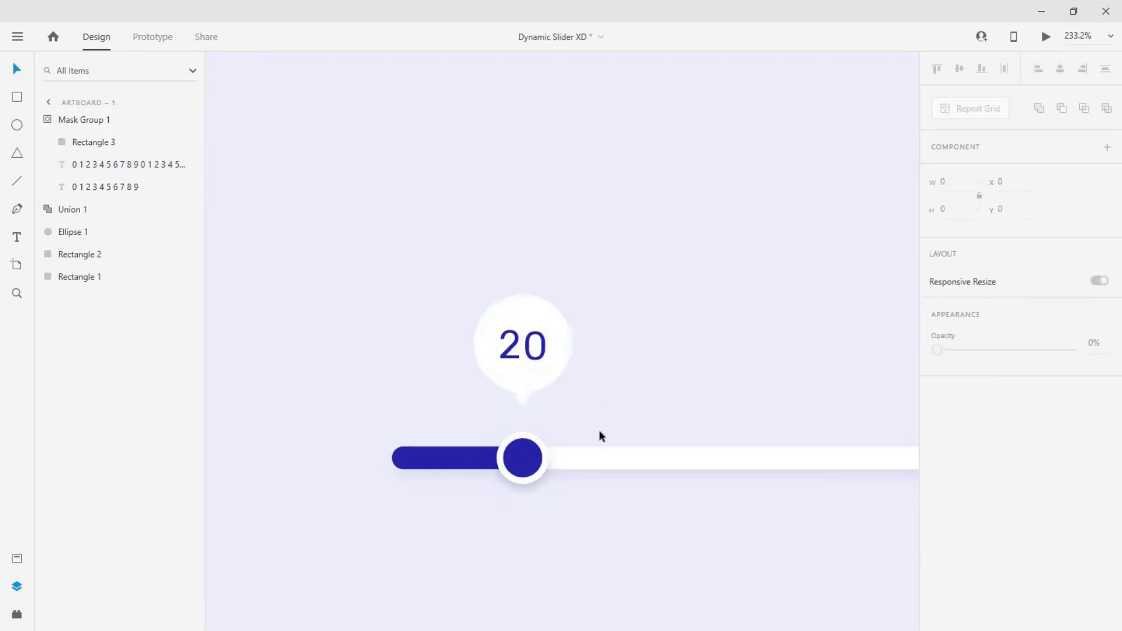
Add a shadow to the value bubble with a Y offset of 4 and a blur of 8.
{"action": "left_click", "coordinate": [541, 383]}
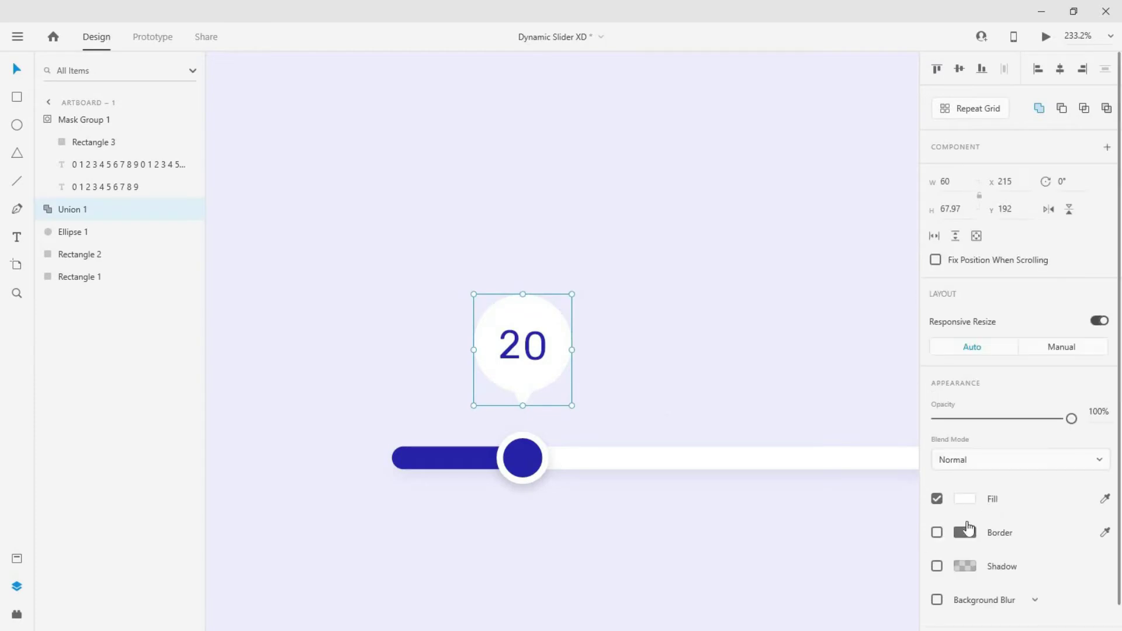
{"action": "left_click", "coordinate": [937, 566]}
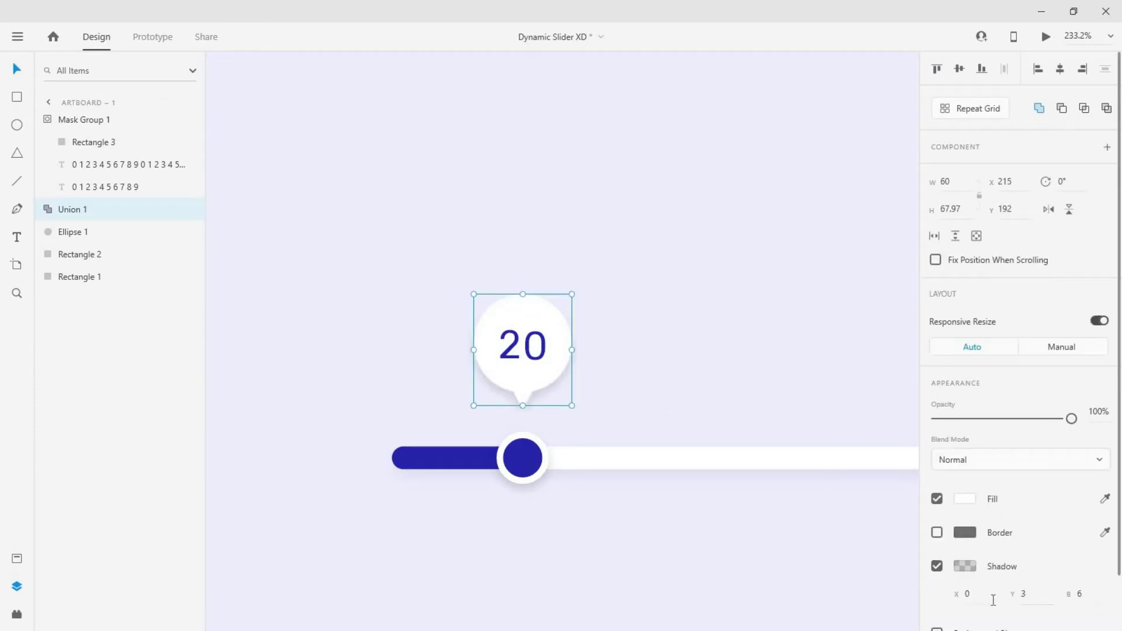
{"action": "left_click", "coordinate": [1032, 597]}
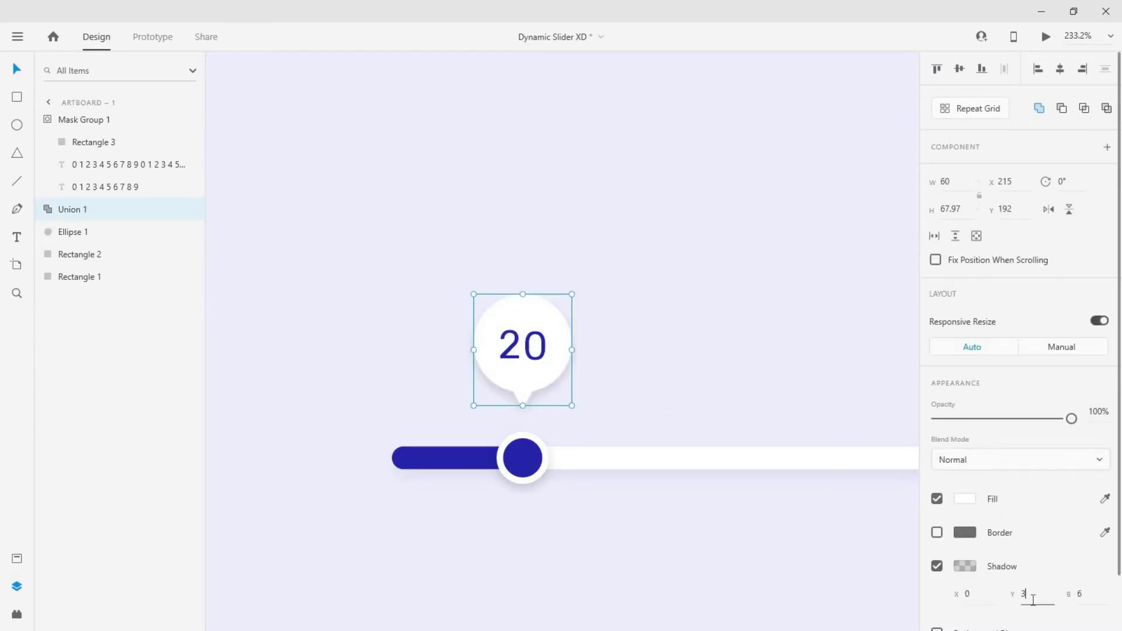
{"action": "left_click", "coordinate": [1096, 592]}
{"action": "type", "text": "8"}
Set the bubble's shadow color to dark blue #141631 at 8% opacity.
{"action": "left_click", "coordinate": [965, 566]}
{"action": "left_click", "coordinate": [880, 574]}
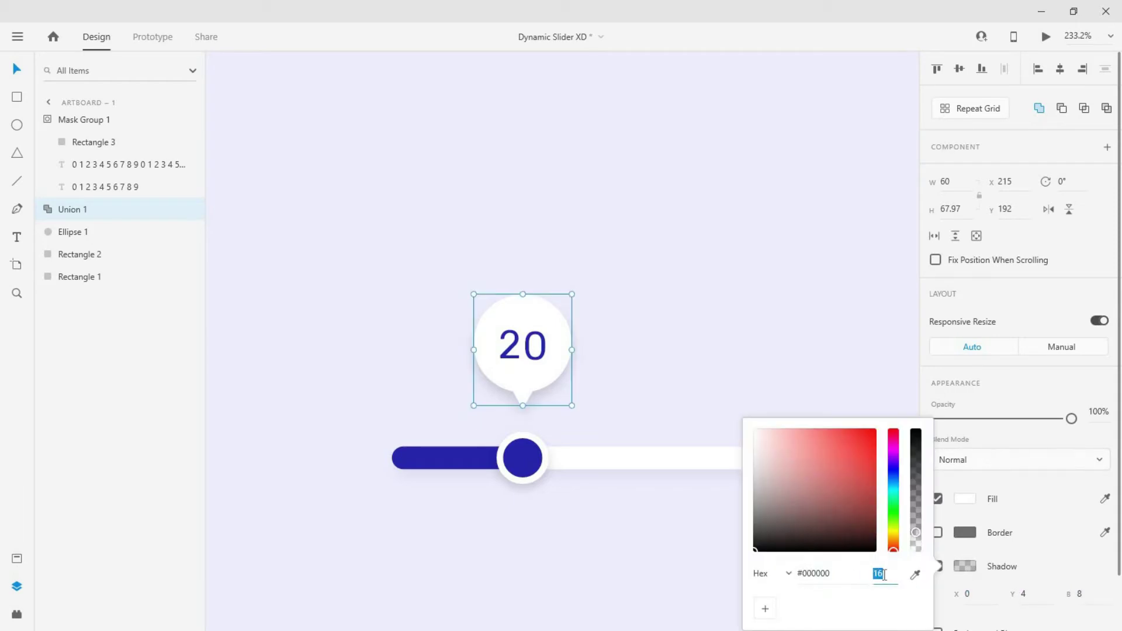
{"action": "type", "text": "8"}
{"action": "left_click", "coordinate": [893, 471]}
{"action": "left_click", "coordinate": [827, 529]}
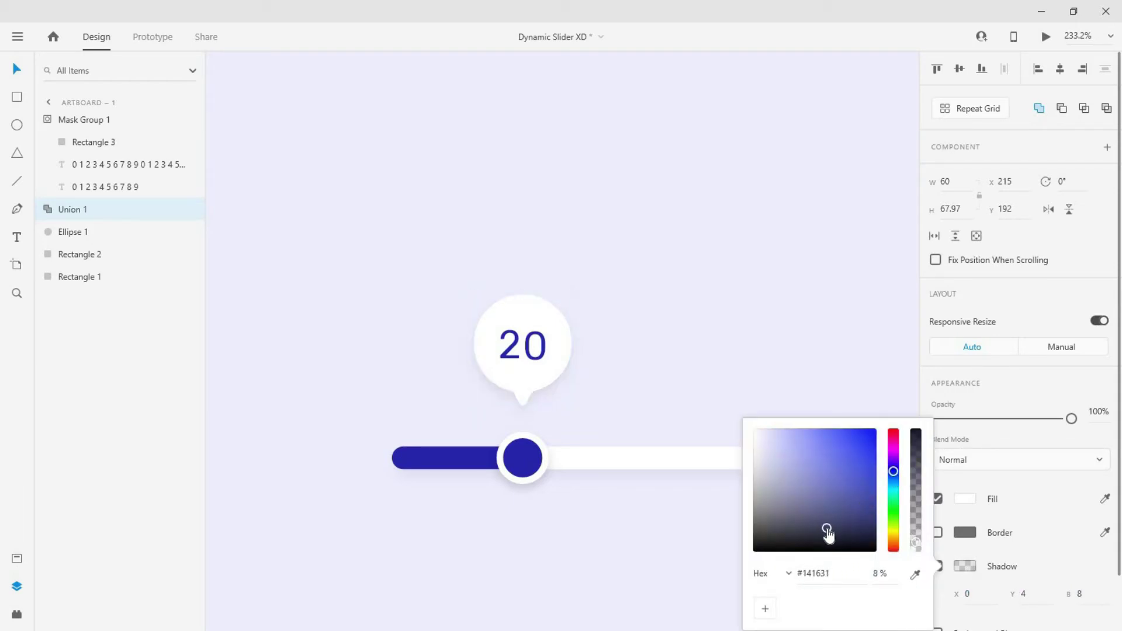
{"action": "left_click", "coordinate": [980, 486]}
Duplicate the whole slider artboard to create a second slider state.
{"action": "scroll", "coordinate": [584, 402], "scroll_direction": "down", "scroll_amount": 3}
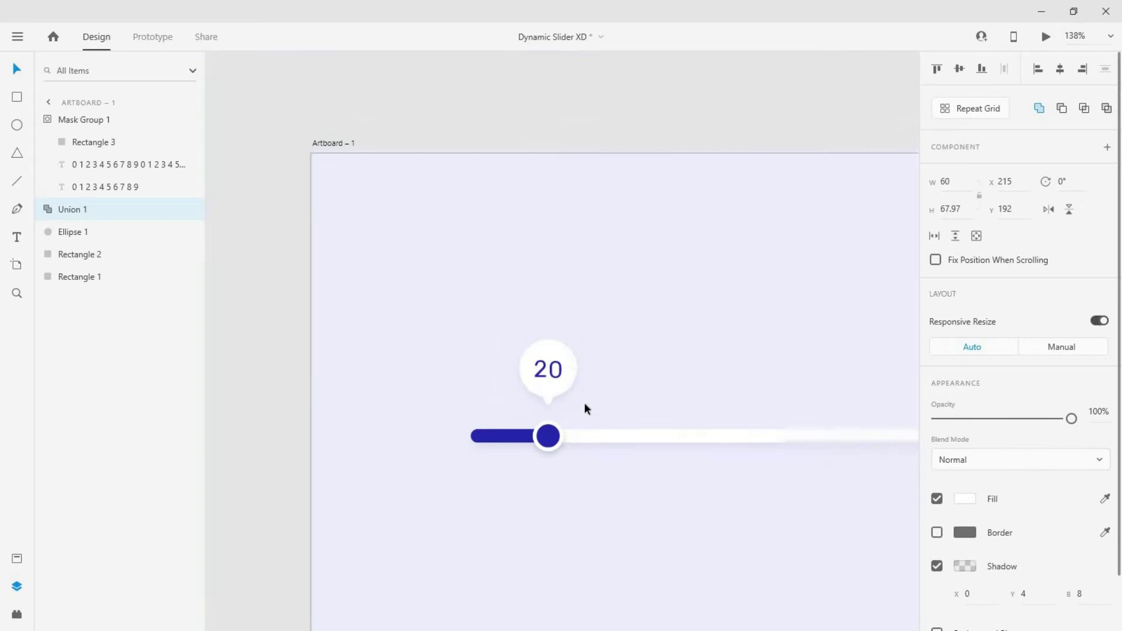
{"action": "scroll", "coordinate": [584, 402], "scroll_direction": "down", "scroll_amount": 4}
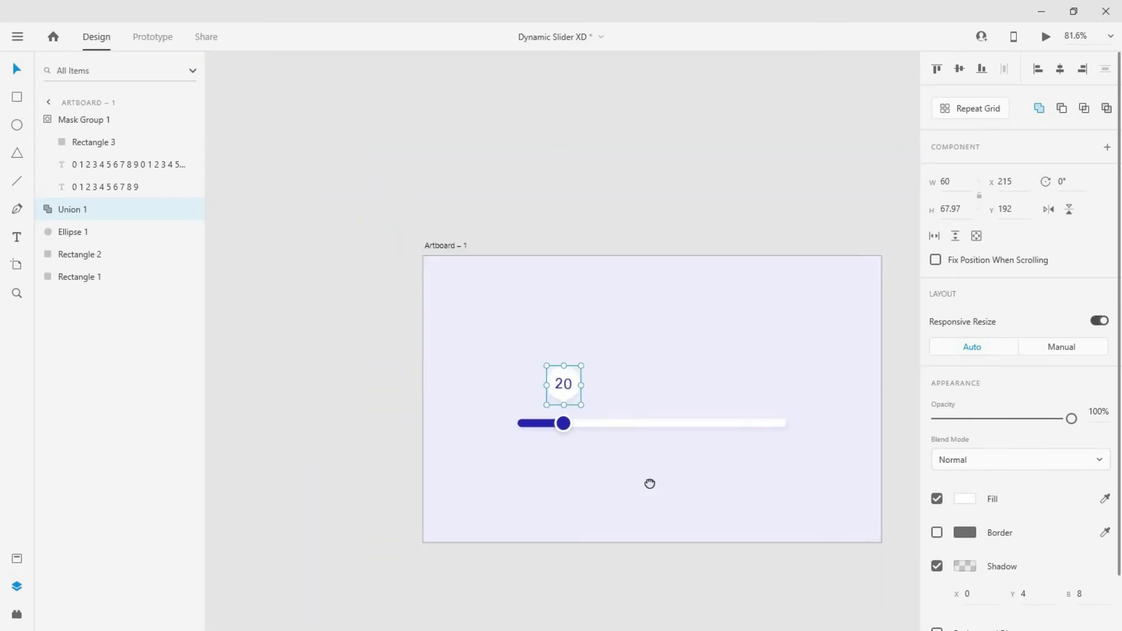
{"action": "left_click_drag", "start_coordinate": [650, 484], "coordinate": [519, 479]}
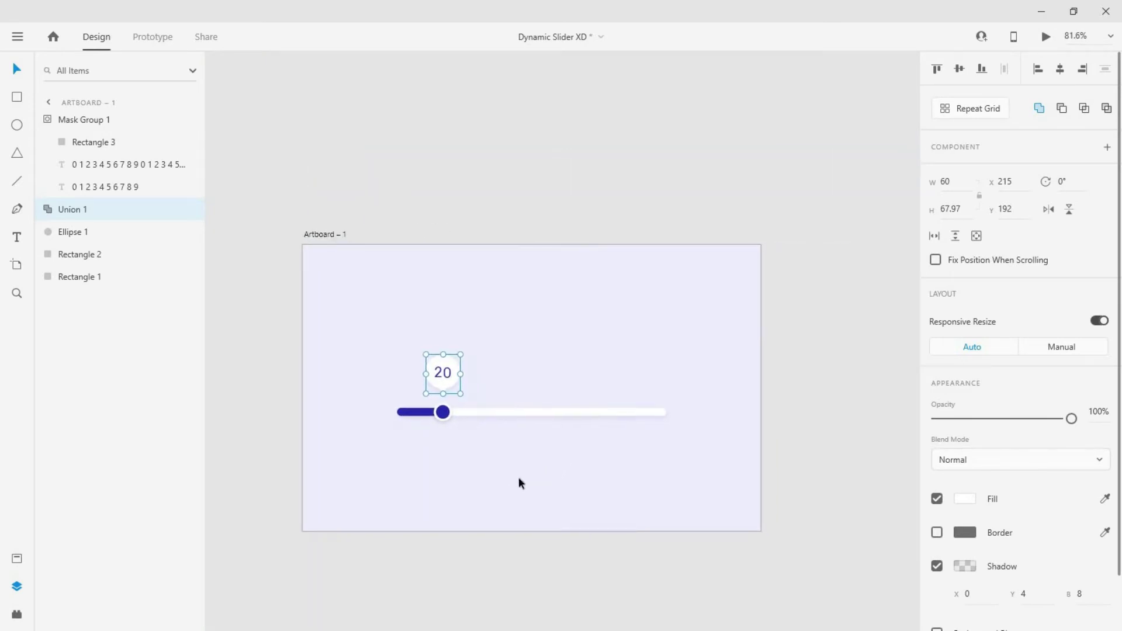
{"action": "scroll", "coordinate": [518, 477], "scroll_direction": "down", "scroll_amount": 2}
{"action": "left_click", "coordinate": [377, 285]}
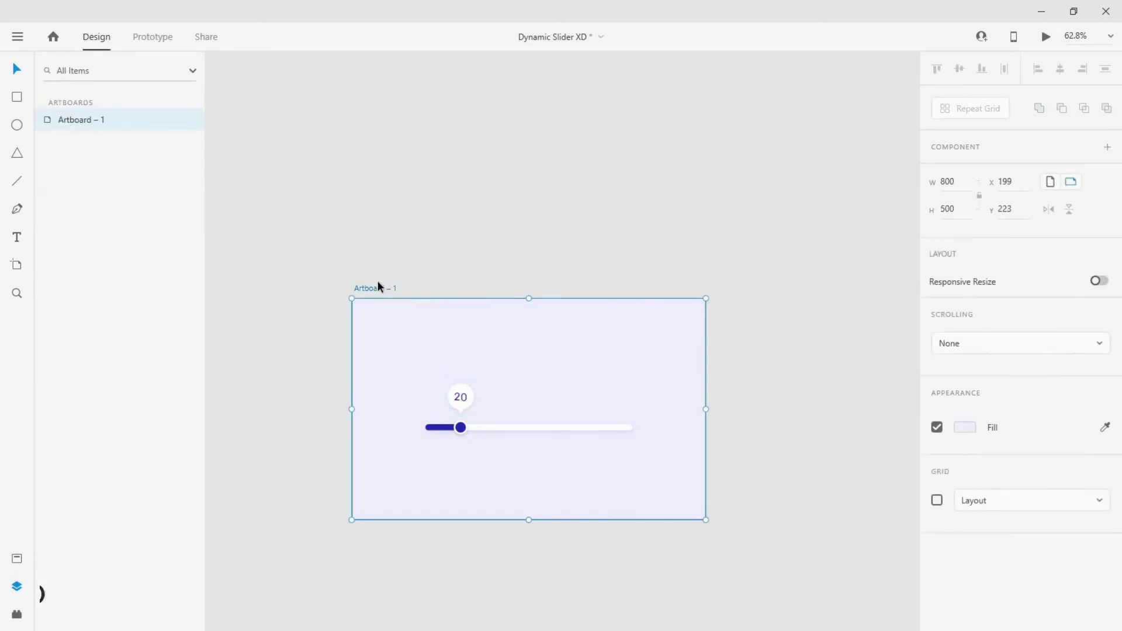
{"action": "key", "text": "ctrl+d"}
On the duplicated artboard, move the round handle along the track to X 569 and stretch the progress bar to 420 wide to meet it.
{"action": "scroll", "coordinate": [494, 342], "scroll_direction": "up", "scroll_amount": 4}
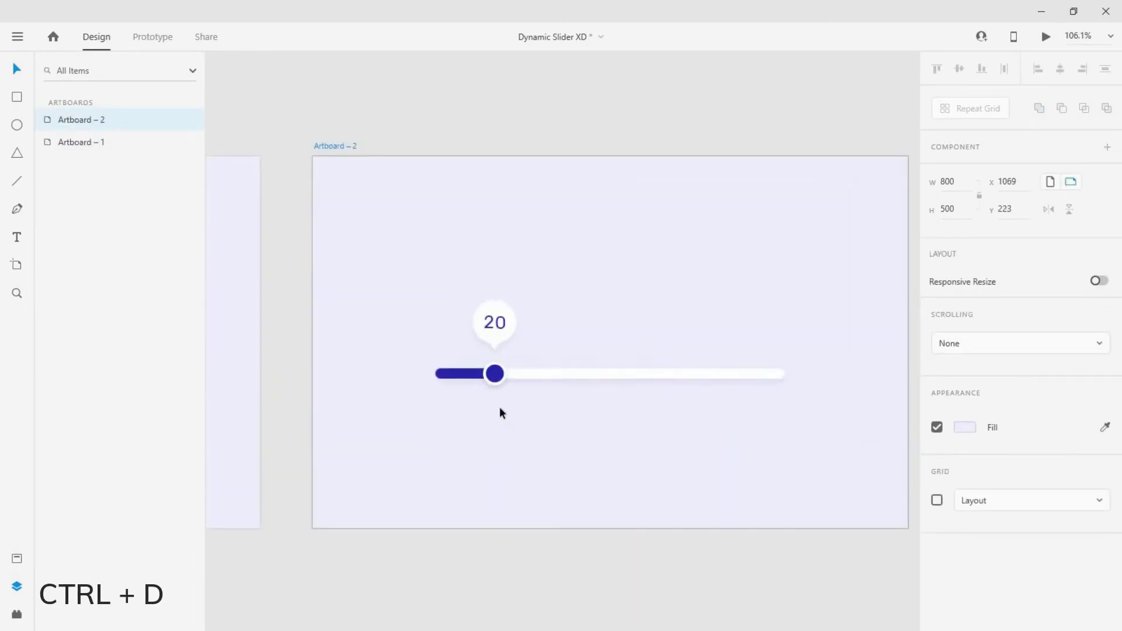
{"action": "left_click", "coordinate": [496, 374]}
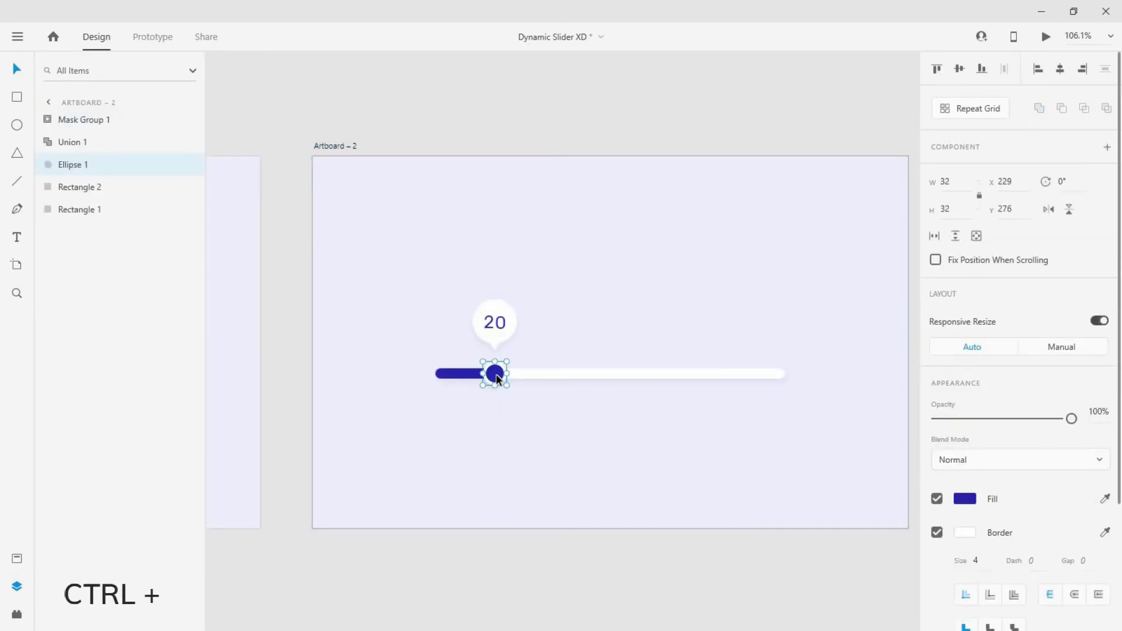
{"action": "key", "text": "shift+Right"}
{"action": "key", "text": "shift+Right"}
{"action": "key", "text": "shift+Right"}
{"action": "key", "text": "shift+Right"}
{"action": "key", "text": "shift+Right"}
{"action": "key", "text": "shift+Right"}
{"action": "key", "text": "shift+Right"}
{"action": "key", "text": "shift+Right"}
{"action": "key", "text": "shift+Right"}
{"action": "key", "text": "shift+Right"}
{"action": "key", "text": "shift+Right"}
{"action": "key", "text": "shift+Right"}
{"action": "key", "text": "shift+Right"}
{"action": "key", "text": "shift+Right"}
{"action": "key", "text": "shift+Right"}
{"action": "key", "text": "shift+Right"}
{"action": "key", "text": "shift+Right"}
{"action": "key", "text": "shift+Right"}
{"action": "key", "text": "shift+Right"}
{"action": "key", "text": "shift+Right"}
{"action": "key", "text": "shift+Right"}
{"action": "key", "text": "shift+Right"}
{"action": "key", "text": "shift+Right"}
{"action": "key", "text": "shift+Right"}
{"action": "key", "text": "shift+Right"}
{"action": "key", "text": "shift+Right"}
{"action": "key", "text": "shift+Right"}
{"action": "key", "text": "shift+Right"}
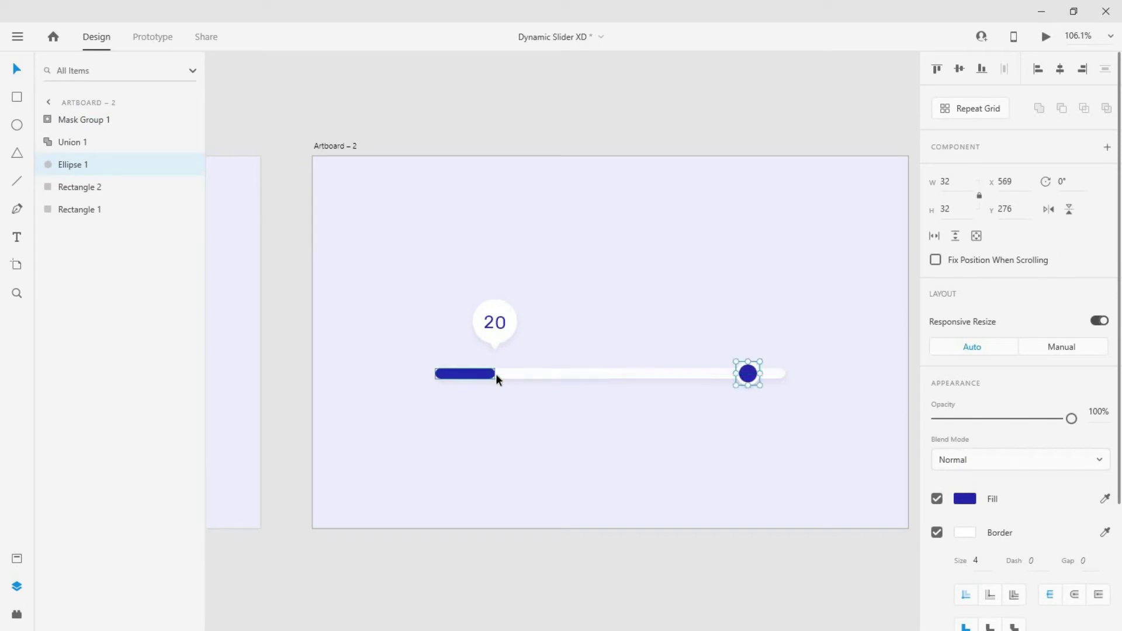
{"action": "left_click", "coordinate": [492, 375]}
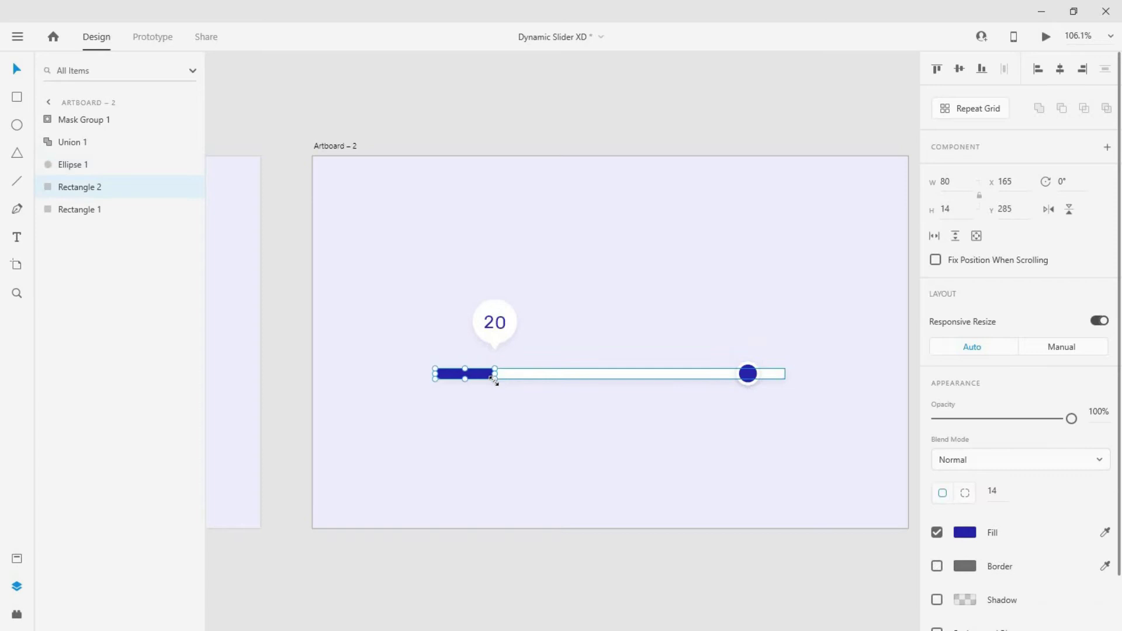
{"action": "left_click_drag", "start_coordinate": [568, 377], "coordinate": [748, 374]}
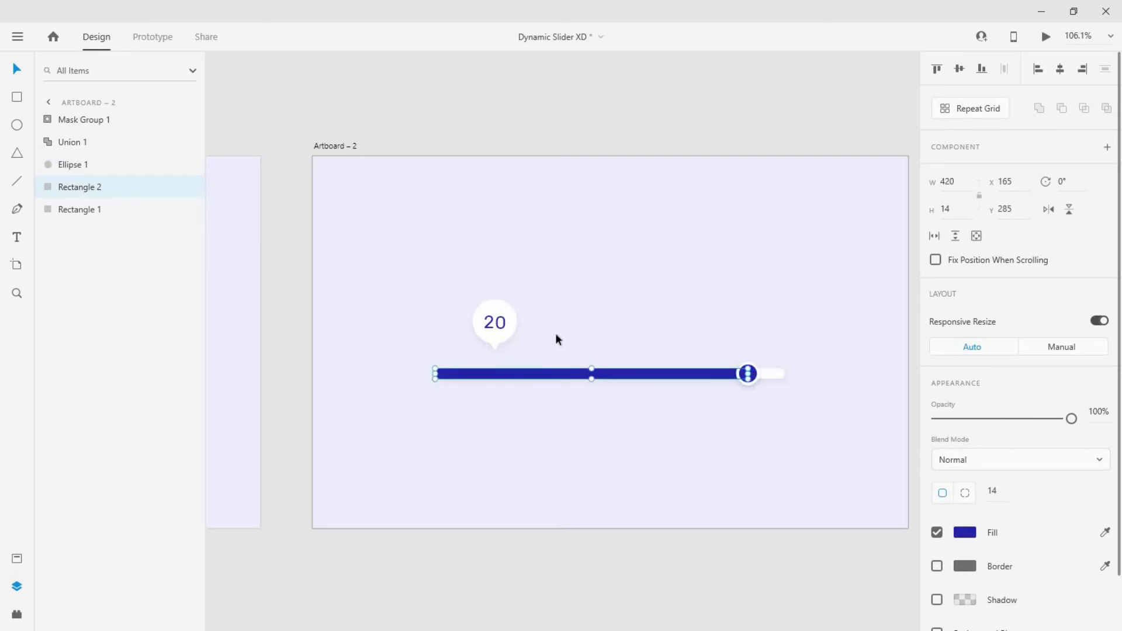
Move the value bubble together with its masked digits to X 555, centered above the handle on the second artboard.
{"action": "left_click_drag", "start_coordinate": [441, 294], "coordinate": [549, 340]}
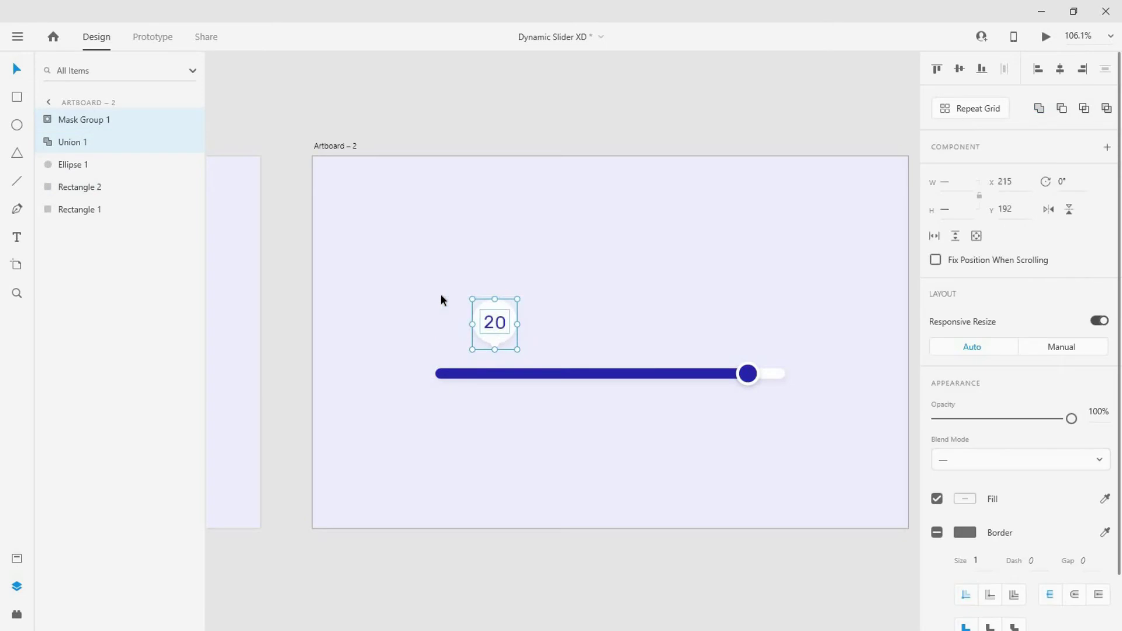
{"action": "key", "text": "shift+Right"}
{"action": "key", "text": "shift+Right"}
{"action": "key", "text": "shift+Right"}
{"action": "key", "text": "shift+Right"}
{"action": "key", "text": "shift+Right"}
{"action": "key", "text": "shift+Right"}
{"action": "key", "text": "shift+Right"}
{"action": "key", "text": "shift+Right"}
{"action": "key", "text": "shift+Right"}
{"action": "key", "text": "shift+Right"}
{"action": "key", "text": "shift+Right"}
{"action": "key", "text": "shift+Right"}
{"action": "key", "text": "shift+Right"}
{"action": "key", "text": "shift+Right"}
{"action": "key", "text": "shift+Right"}
{"action": "key", "text": "shift+Right"}
{"action": "key", "text": "shift+Right"}
{"action": "key", "text": "shift+Right"}
{"action": "key", "text": "shift+Right"}
{"action": "key", "text": "shift+Right"}
{"action": "key", "text": "shift+Right"}
{"action": "key", "text": "shift+Right"}
{"action": "key", "text": "shift+Right"}
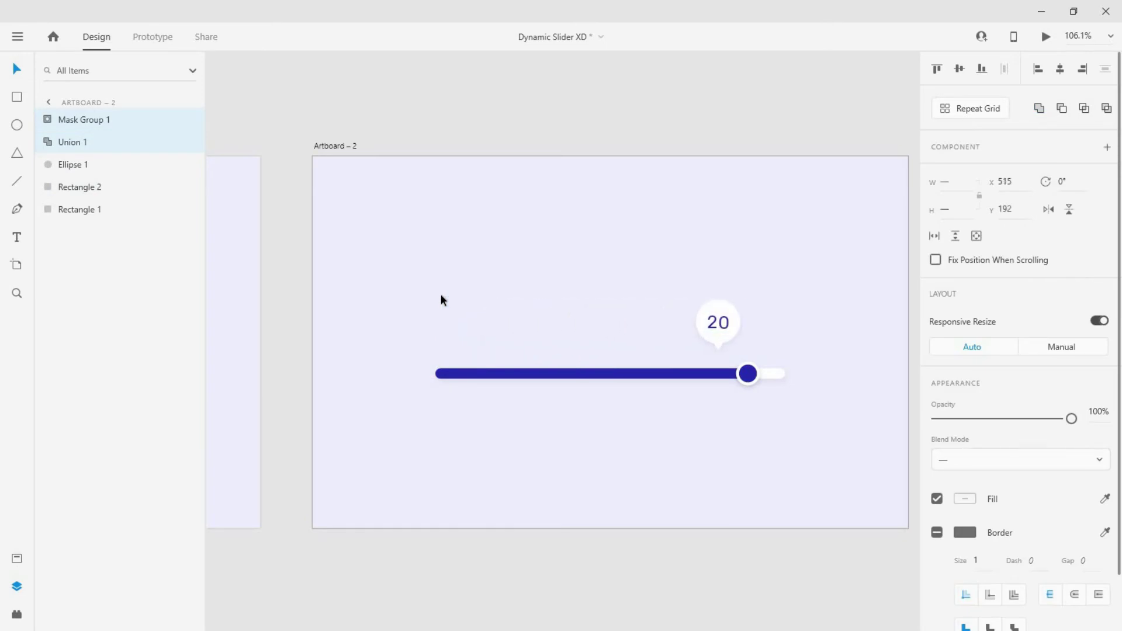
{"action": "key", "text": "shift+Right"}
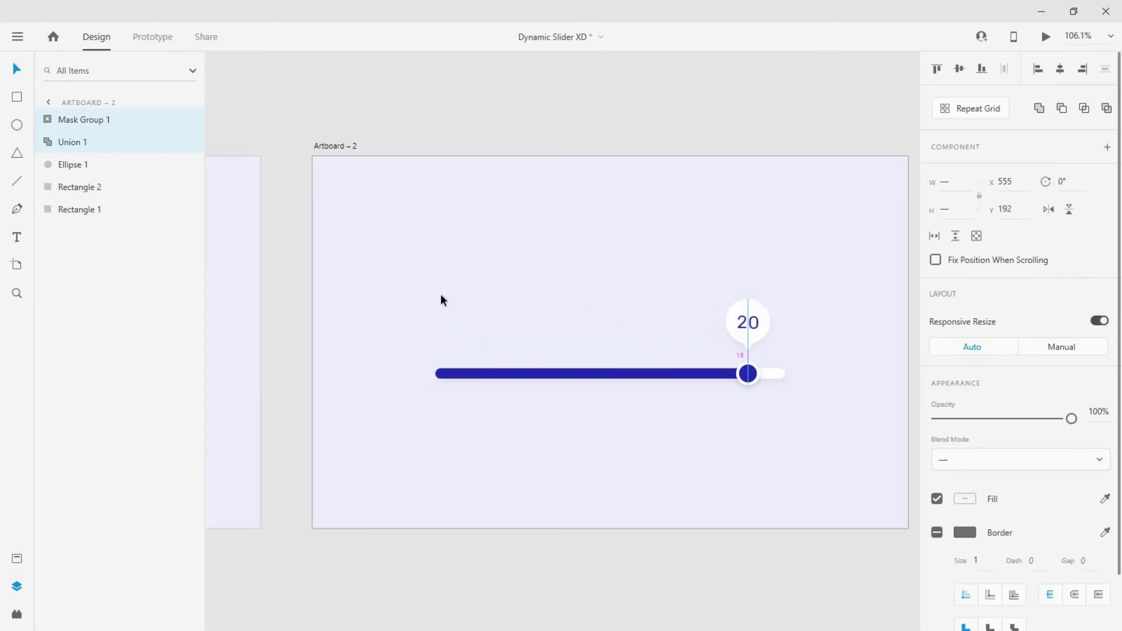
{"action": "left_click", "coordinate": [829, 312]}
Shift the ones digit column inside the second artboard's mask up to Y -399 so that 9 sits in the bubble.
{"action": "scroll", "coordinate": [778, 322], "scroll_direction": "up", "scroll_amount": 5}
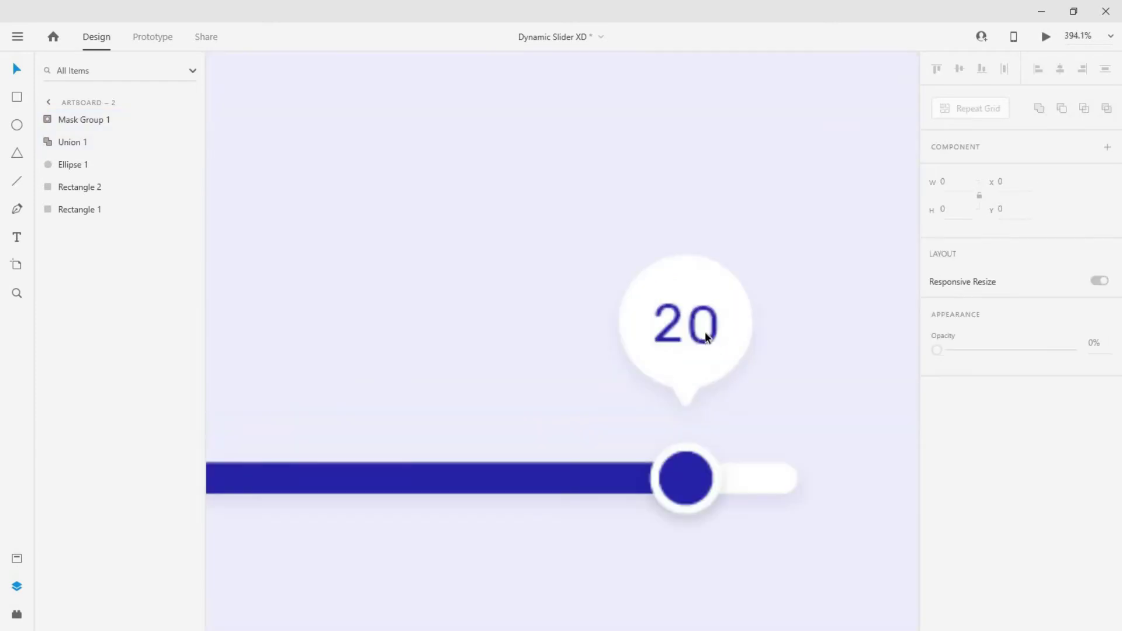
{"action": "double_click", "coordinate": [705, 333]}
{"action": "key", "text": "shift+Up"}
{"action": "key", "text": "shift+Up"}
{"action": "key", "text": "shift+Up"}
{"action": "key", "text": "shift+Up"}
{"action": "key", "text": "shift+Up"}
{"action": "key", "text": "shift+Up"}
{"action": "key", "text": "shift+Up"}
{"action": "key", "text": "shift+Up"}
{"action": "key", "text": "shift+Up"}
{"action": "key", "text": "shift+Up"}
{"action": "key", "text": "shift+Up"}
{"action": "key", "text": "shift+Up"}
{"action": "key", "text": "shift+Up"}
{"action": "key", "text": "shift+Up"}
{"action": "key", "text": "shift+Up"}
{"action": "key", "text": "shift+Up"}
{"action": "key", "text": "shift+Up"}
{"action": "key", "text": "shift+Up"}
{"action": "key", "text": "shift+Up"}
{"action": "key", "text": "shift+Up"}
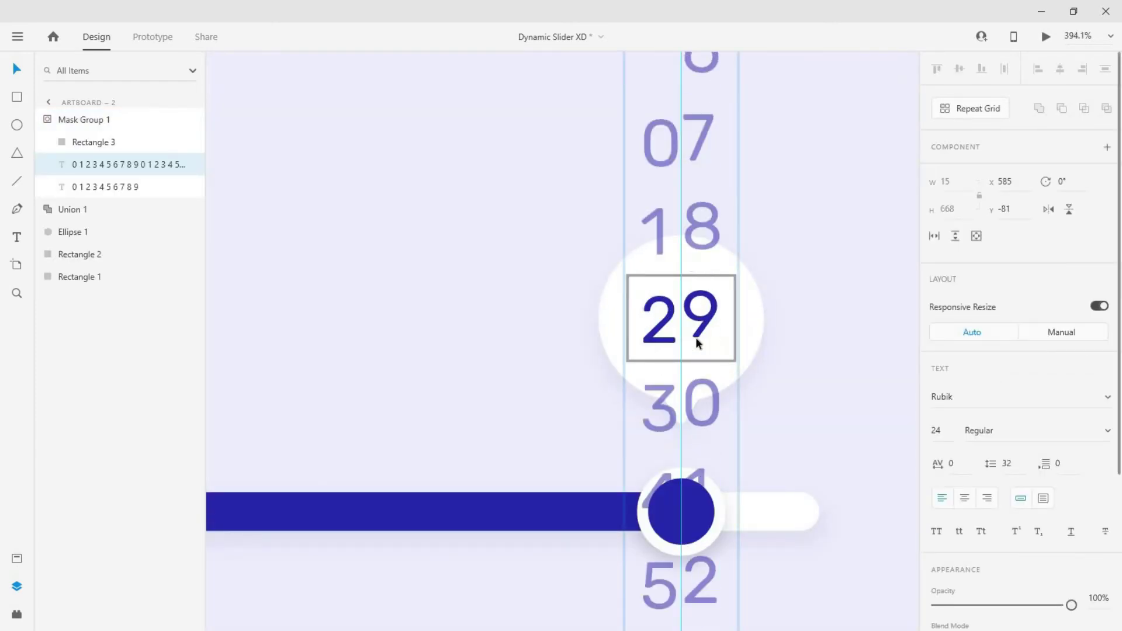
{"action": "key", "text": "shift+Up"}
{"action": "key", "text": "shift+Up"}
{"action": "key", "text": "shift+Up"}
{"action": "key", "text": "shift+Up"}
{"action": "key", "text": "shift+Up"}
{"action": "key", "text": "shift+Up"}
{"action": "key", "text": "shift+Up"}
{"action": "key", "text": "shift+Up"}
{"action": "key", "text": "shift+Up"}
{"action": "key", "text": "shift+Up"}
{"action": "key", "text": "shift+Up"}
{"action": "key", "text": "shift+Up"}
{"action": "key", "text": "shift+Up"}
{"action": "key", "text": "shift+Up"}
{"action": "key", "text": "shift+Up"}
{"action": "key", "text": "shift+Up"}
{"action": "key", "text": "shift+Up"}
{"action": "key", "text": "shift+Up"}
{"action": "key", "text": "shift+Up"}
{"action": "key", "text": "shift+Up"}
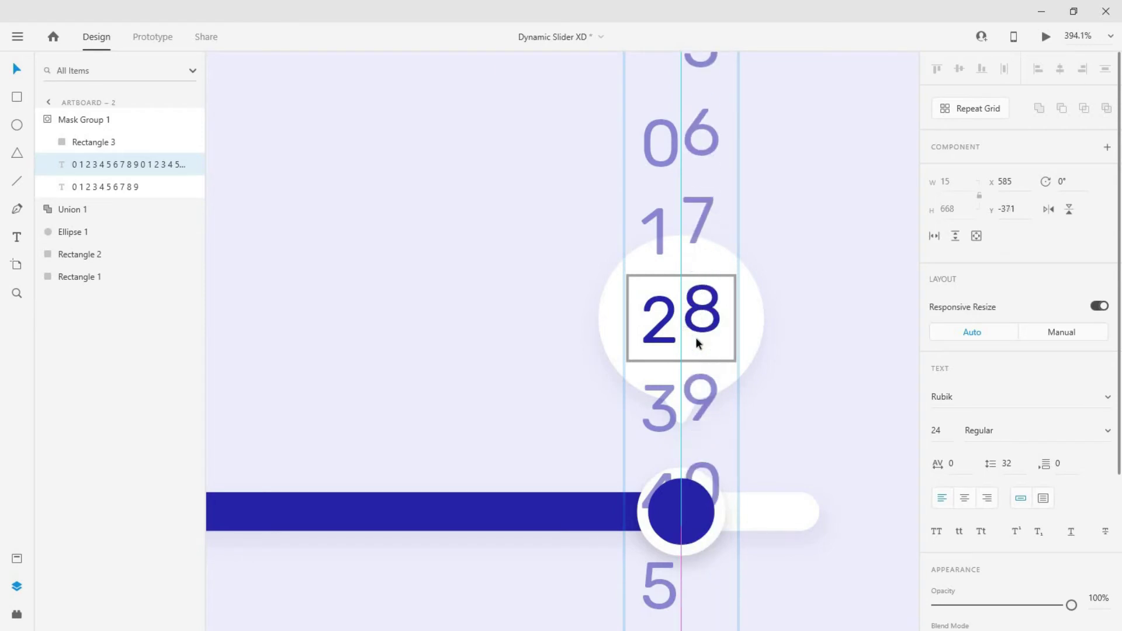
{"action": "key", "text": "Up"}
{"action": "key", "text": "Up"}
{"action": "key", "text": "Up"}
{"action": "key", "text": "Up"}
{"action": "key", "text": "Up"}
{"action": "key", "text": "Up"}
{"action": "key", "text": "Up"}
{"action": "key", "text": "Up"}
{"action": "key", "text": "Up"}
{"action": "key", "text": "Up"}
{"action": "key", "text": "Up"}
{"action": "key", "text": "Up"}
{"action": "key", "text": "Up"}
{"action": "key", "text": "Up"}
{"action": "key", "text": "Up"}
{"action": "key", "text": "Up"}
{"action": "key", "text": "Up"}
{"action": "key", "text": "Up"}
{"action": "key", "text": "Up"}
{"action": "key", "text": "Up"}
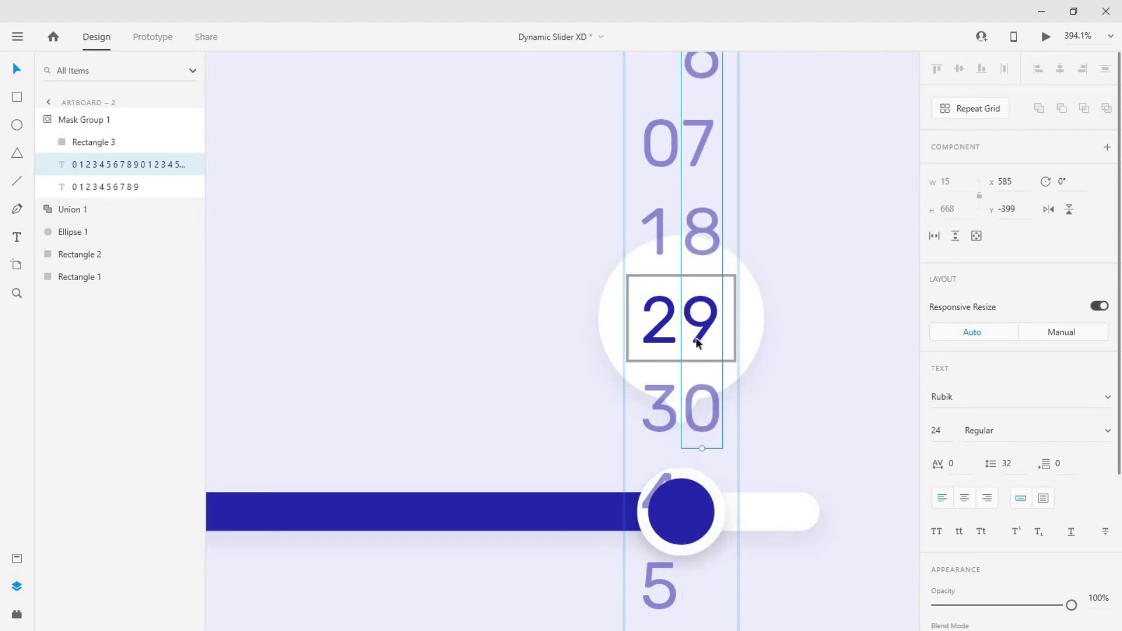
Shift the tens digit column up to Y -47 so that 8 lines up beside the 9 in the bubble.
{"action": "left_click", "coordinate": [655, 324]}
{"action": "key", "text": "shift+Up"}
{"action": "key", "text": "shift+Up"}
{"action": "key", "text": "shift+Up"}
{"action": "key", "text": "shift+Up"}
{"action": "key", "text": "shift+Up"}
{"action": "key", "text": "shift+Up"}
{"action": "key", "text": "shift+Up"}
{"action": "key", "text": "shift+Up"}
{"action": "key", "text": "shift+Up"}
{"action": "key", "text": "shift+Up"}
{"action": "key", "text": "shift+Up"}
{"action": "key", "text": "shift+Up"}
{"action": "key", "text": "shift+Up"}
{"action": "key", "text": "shift+Up"}
{"action": "key", "text": "shift+Up"}
{"action": "key", "text": "shift+Up"}
{"action": "key", "text": "shift+Up"}
{"action": "key", "text": "shift+Up"}
{"action": "key", "text": "shift+Up"}
{"action": "key", "text": "shift+Up"}
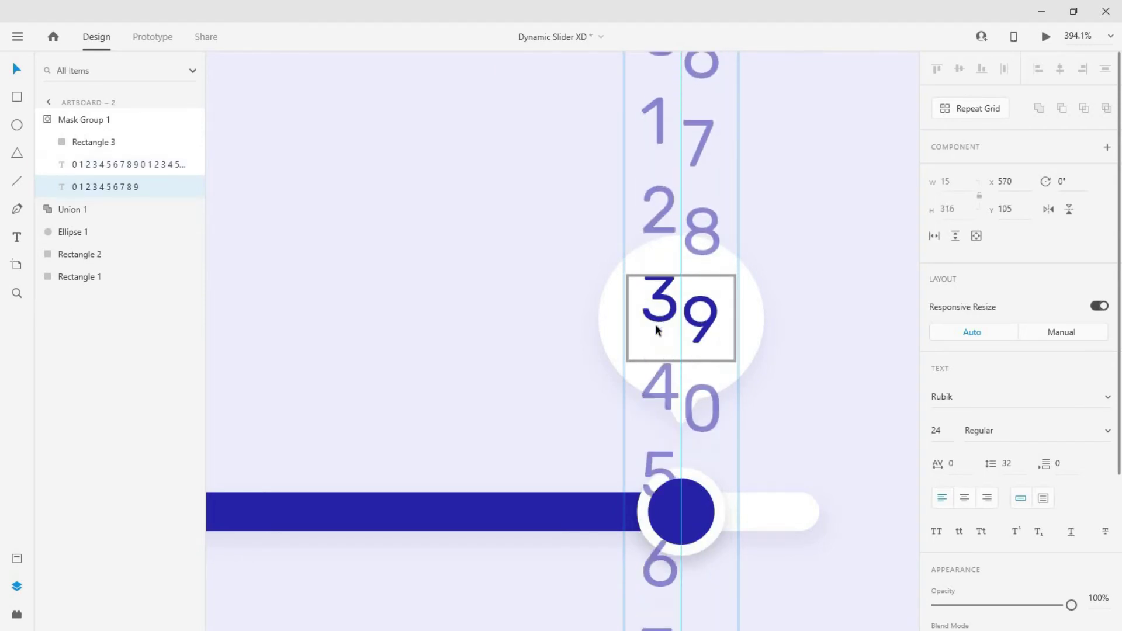
{"action": "key", "text": "Down"}
{"action": "key", "text": "Down"}
{"action": "key", "text": "Down"}
{"action": "key", "text": "Down"}
{"action": "key", "text": "Down"}
{"action": "key", "text": "Down"}
{"action": "key", "text": "Down"}
{"action": "key", "text": "Down"}
{"action": "key", "text": "Down"}
{"action": "key", "text": "Down"}
{"action": "key", "text": "Down"}
{"action": "key", "text": "Down"}
{"action": "key", "text": "Down"}
{"action": "key", "text": "Down"}
{"action": "key", "text": "Down"}
{"action": "key", "text": "Down"}
{"action": "key", "text": "Down"}
{"action": "key", "text": "Down"}
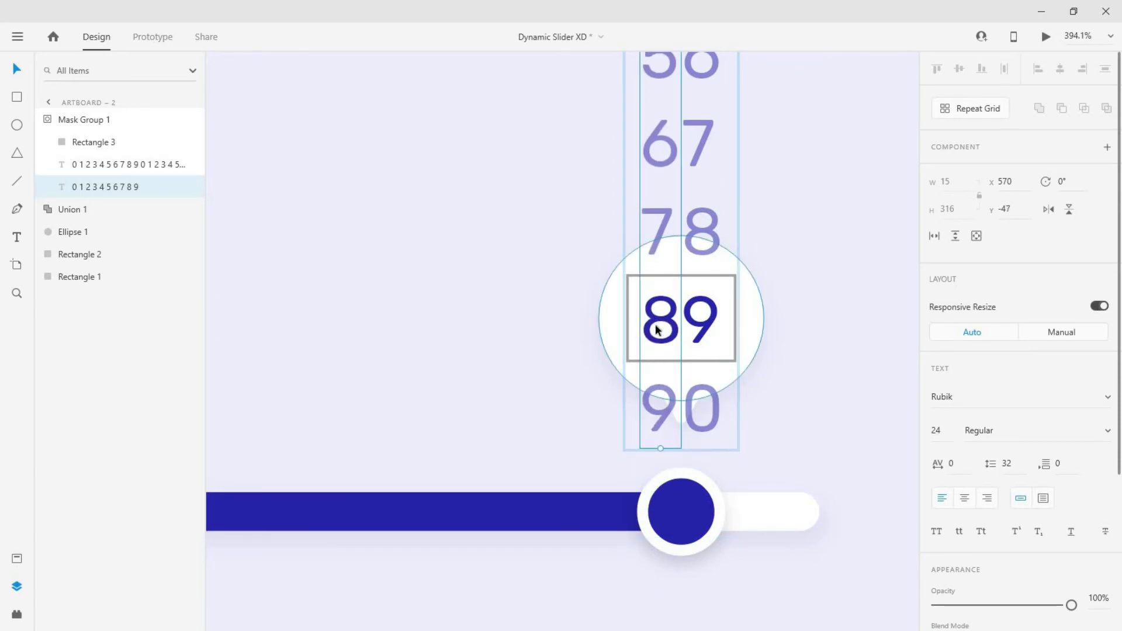
{"action": "scroll", "coordinate": [680, 348], "scroll_direction": "down", "scroll_amount": 6}
{"action": "left_click", "coordinate": [692, 410]}
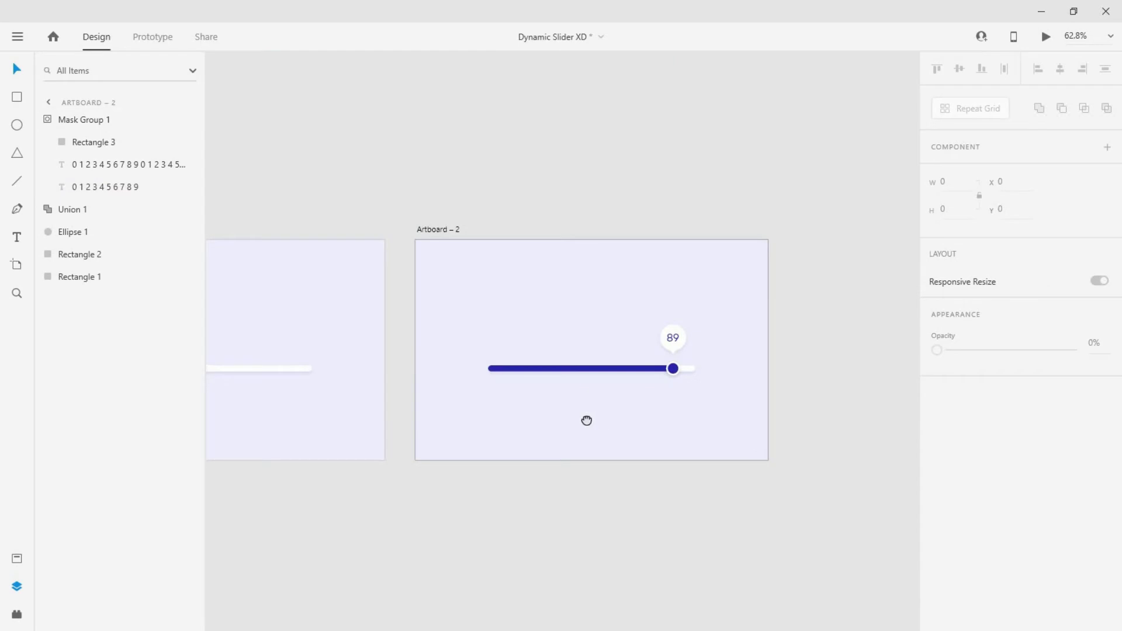
In prototype mode, link the first artboard's handle to Artboard – 2 with a Drag trigger and Auto-Animate.
{"action": "left_click_drag", "start_coordinate": [586, 418], "coordinate": [781, 426]}
{"action": "left_click", "coordinate": [351, 346]}
{"action": "left_click", "coordinate": [154, 38]}
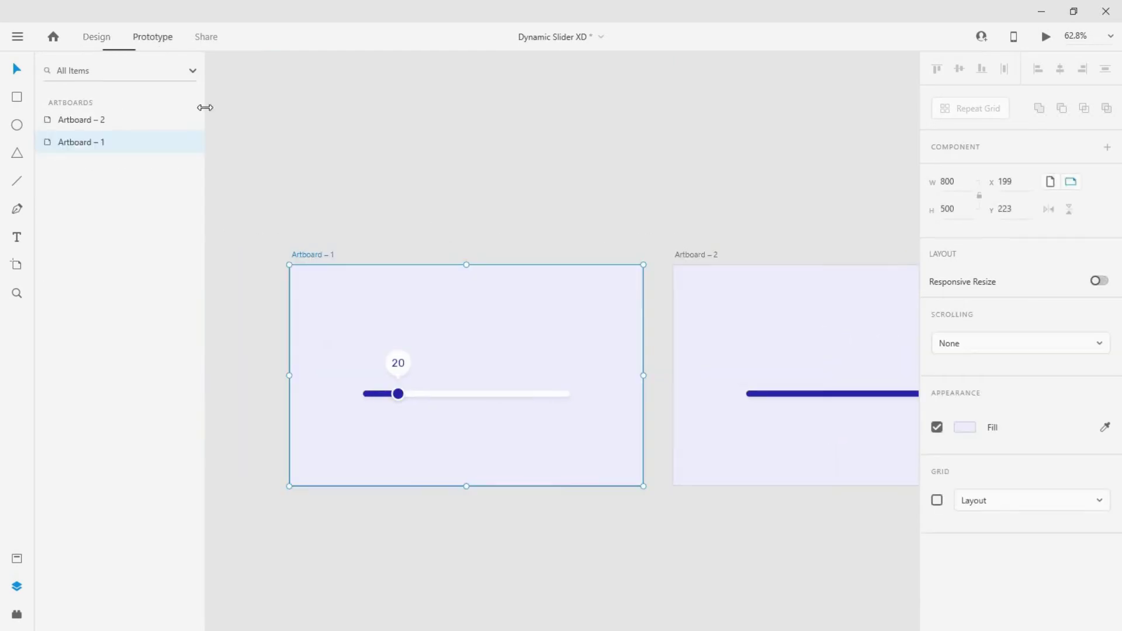
{"action": "left_click", "coordinate": [398, 393]}
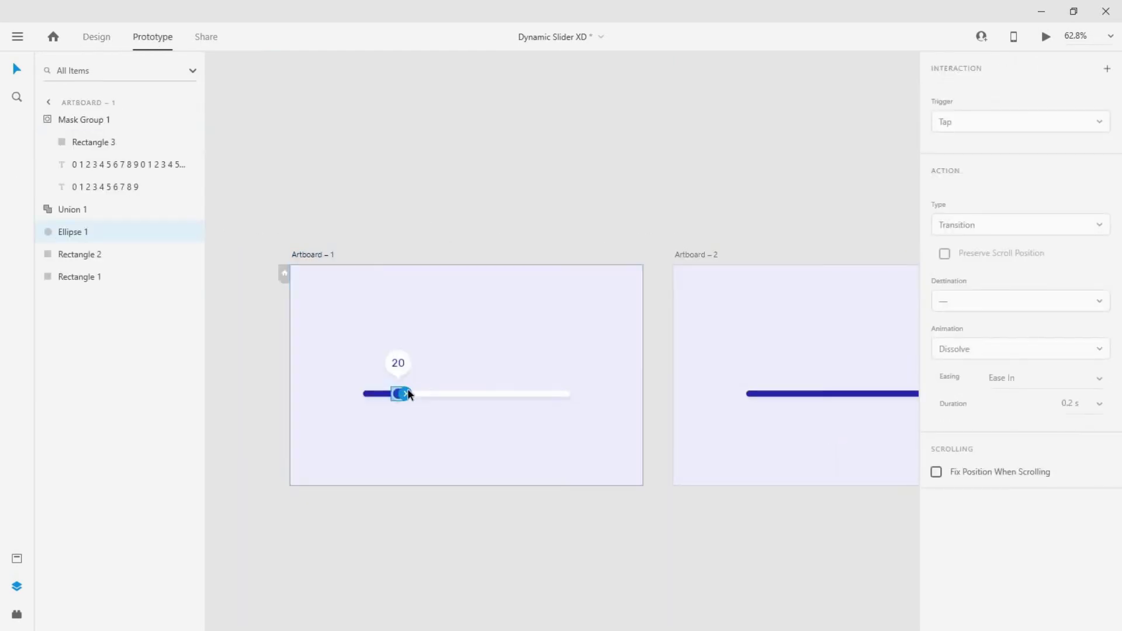
{"action": "left_click_drag", "start_coordinate": [405, 394], "coordinate": [849, 307]}
{"action": "left_click", "coordinate": [956, 133]}
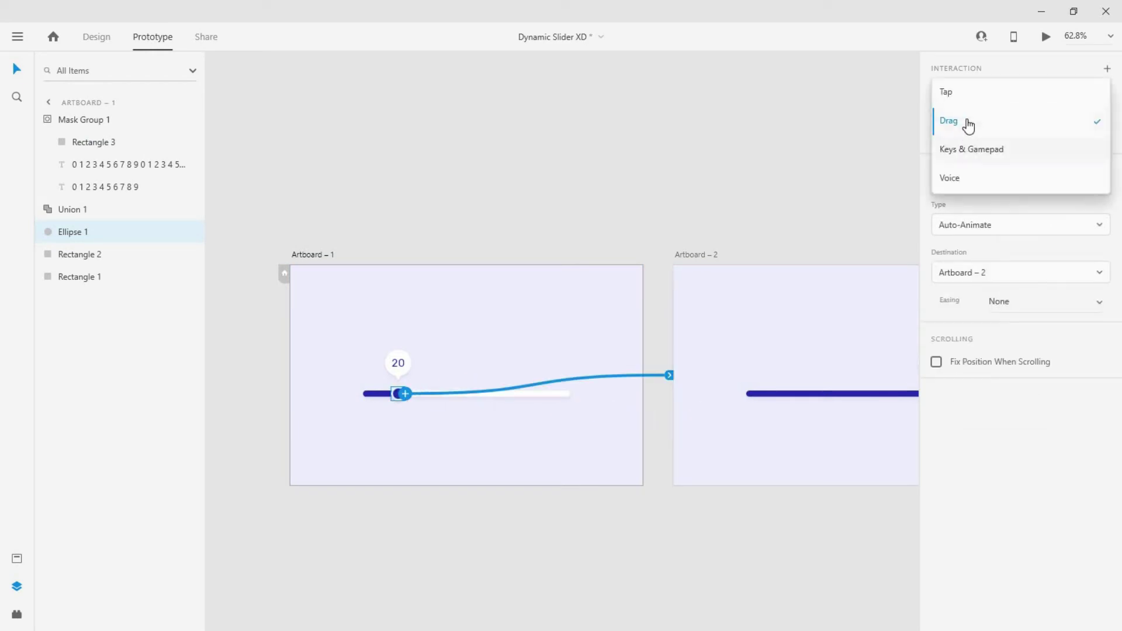
{"action": "left_click", "coordinate": [967, 122]}
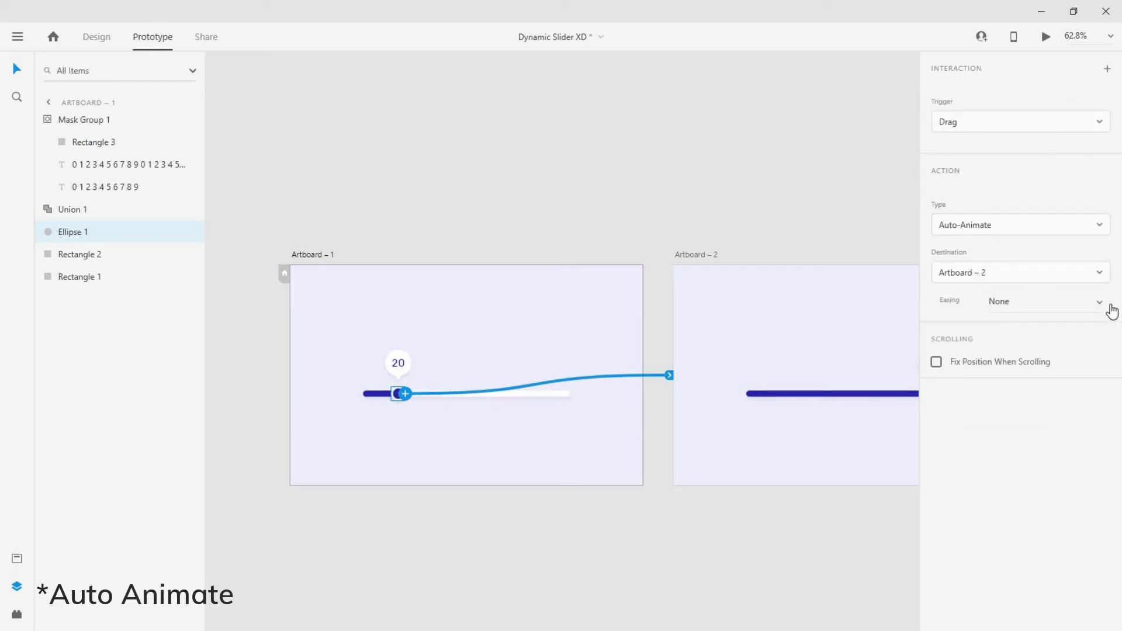
Link the second artboard's handle back to Artboard – 1 with a Drag trigger and Auto-Animate.
{"action": "double_click", "coordinate": [752, 290]}
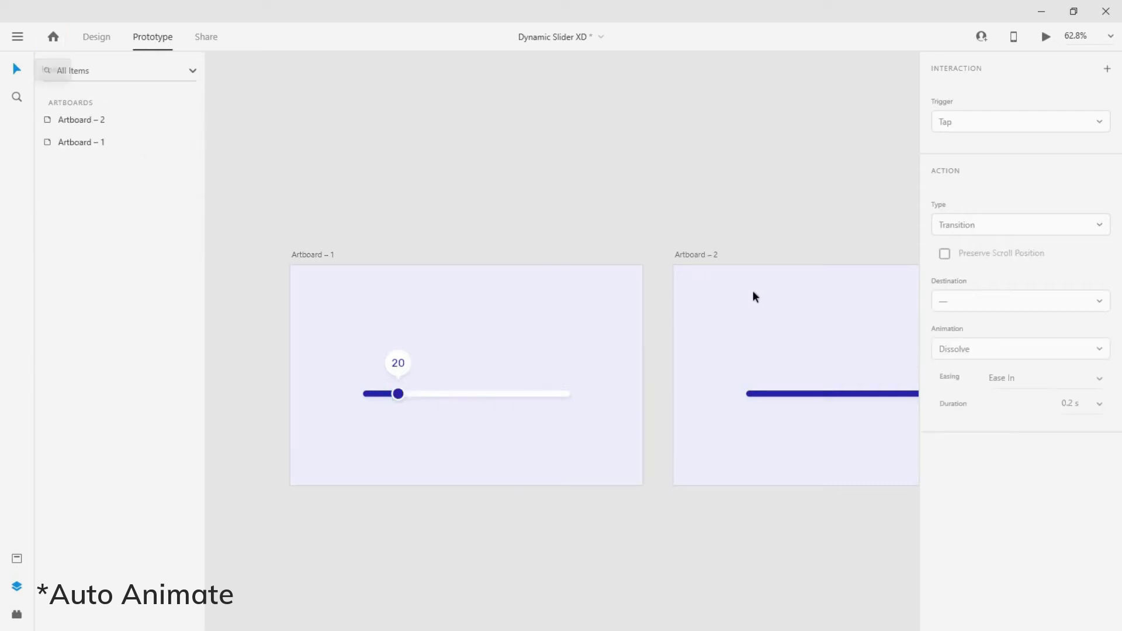
{"action": "left_click_drag", "start_coordinate": [774, 311], "coordinate": [651, 273]}
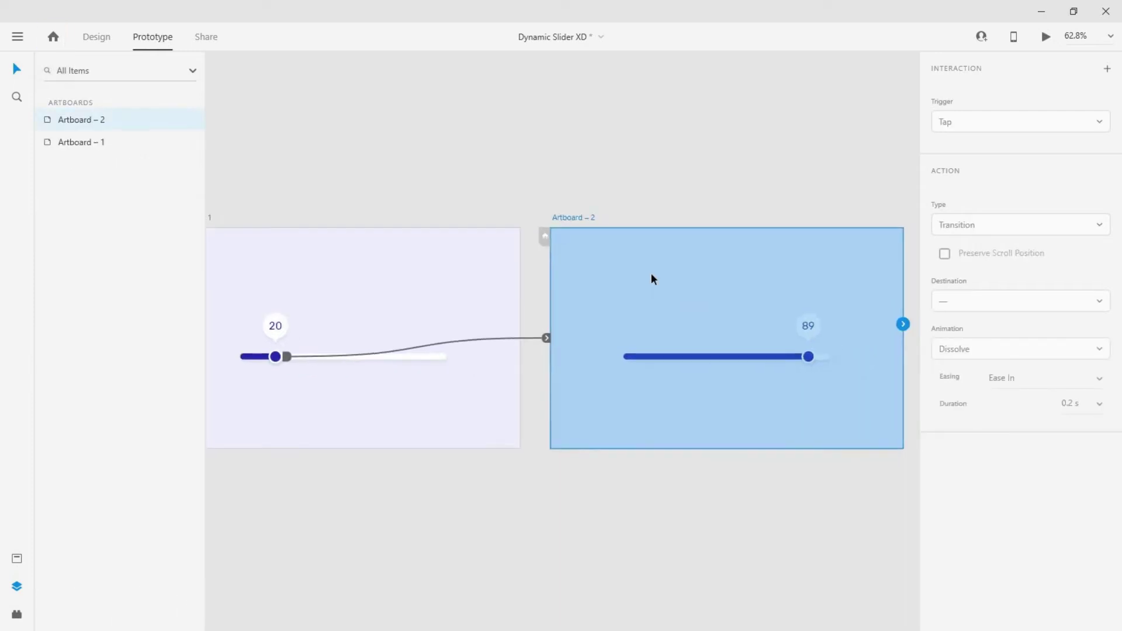
{"action": "left_click", "coordinate": [807, 358]}
{"action": "left_click_drag", "start_coordinate": [816, 356], "coordinate": [441, 383]}
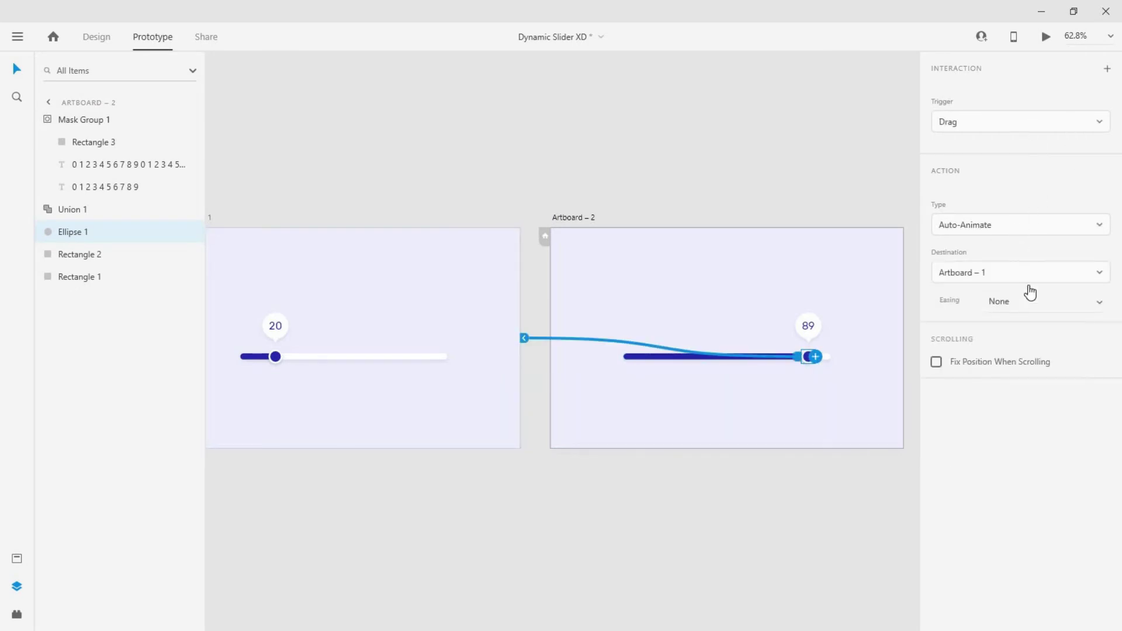
Preview the prototype from the first artboard and test sliding the handle along the track, then close the preview.
{"action": "left_click", "coordinate": [506, 301]}
{"action": "left_click", "coordinate": [1046, 36]}
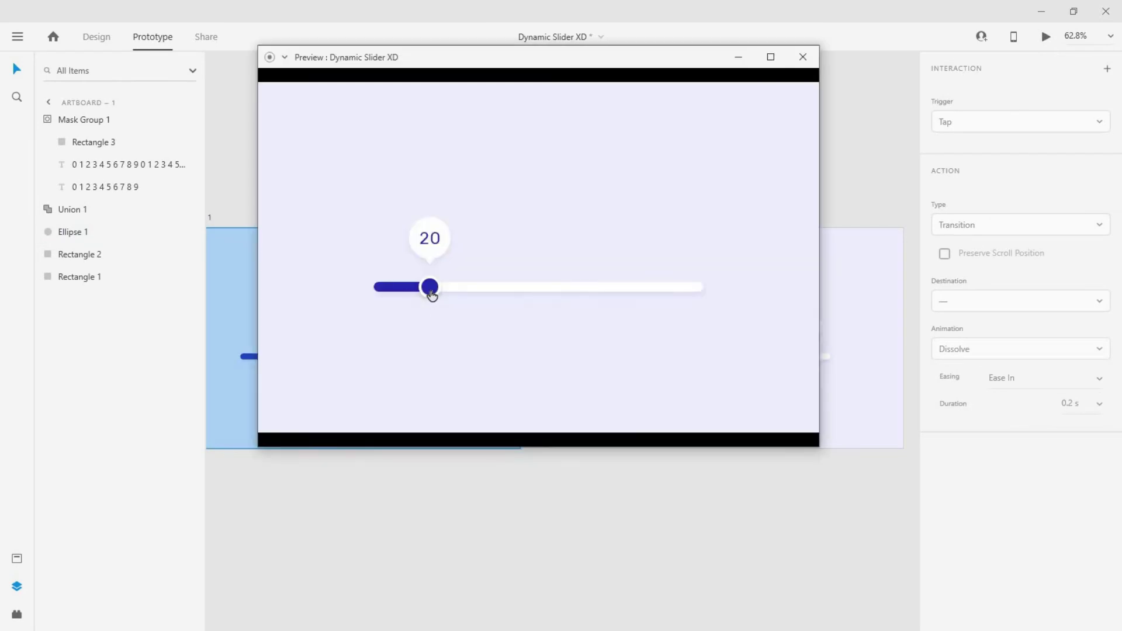
{"action": "left_click_drag", "start_coordinate": [438, 290], "coordinate": [401, 307]}
{"action": "left_click", "coordinate": [804, 61]}
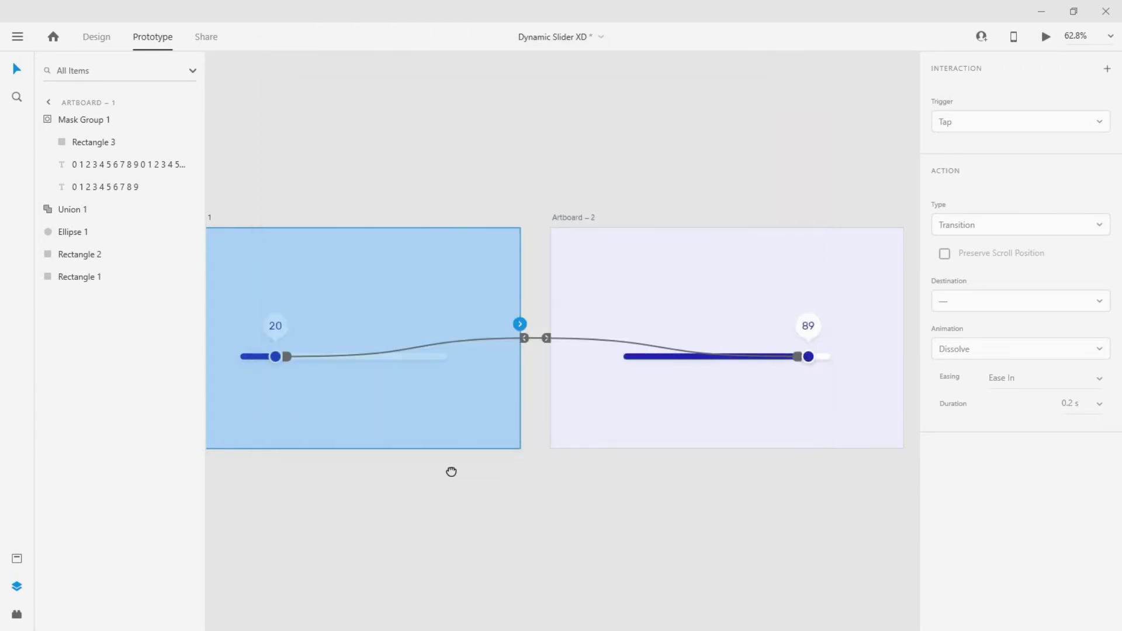
Return to design mode and place a duplicate of the first artboard directly below it at Y 841.
{"action": "left_click_drag", "start_coordinate": [451, 471], "coordinate": [610, 437]}
{"action": "left_click", "coordinate": [353, 182]}
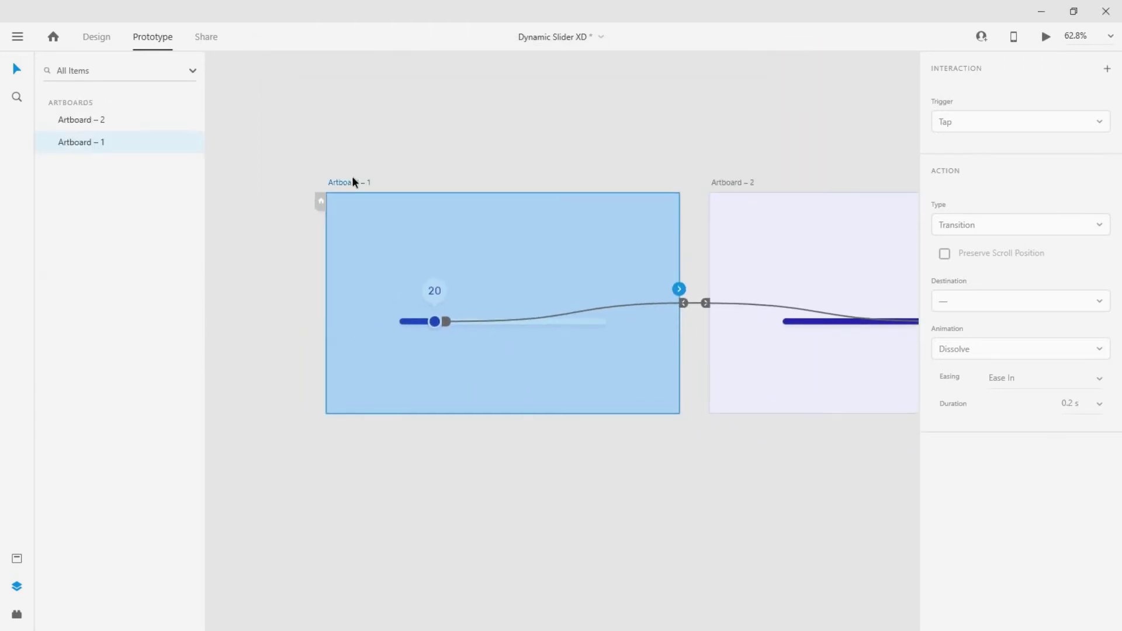
{"action": "left_click", "coordinate": [96, 39]}
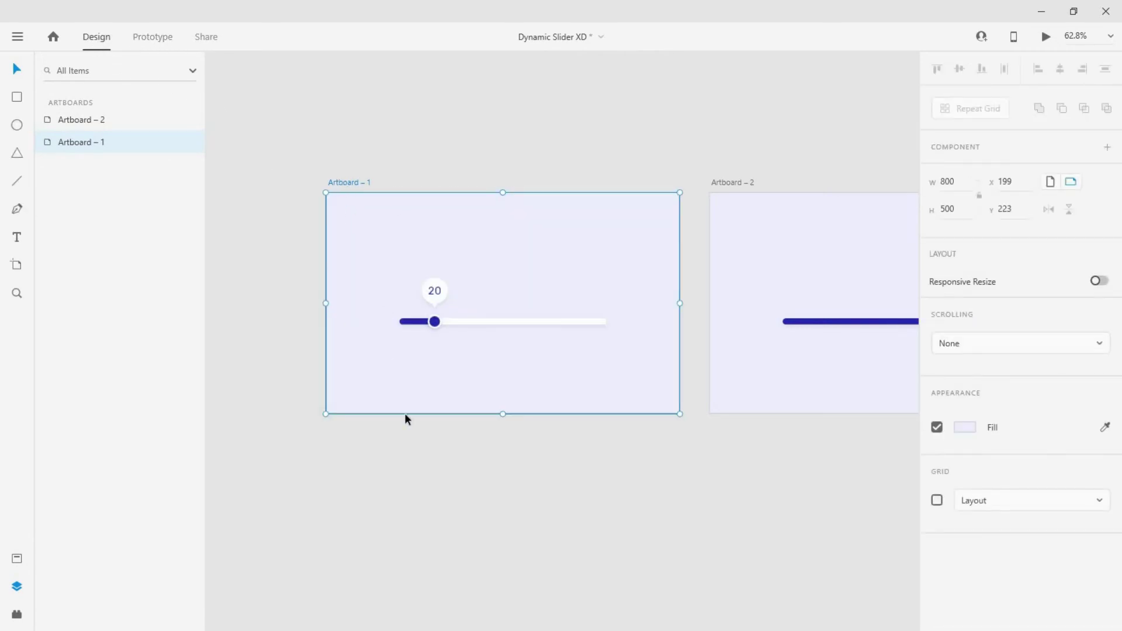
{"action": "left_click_drag", "start_coordinate": [405, 415], "coordinate": [423, 449]}
{"action": "scroll", "coordinate": [456, 397], "scroll_direction": "down", "scroll_amount": 5}
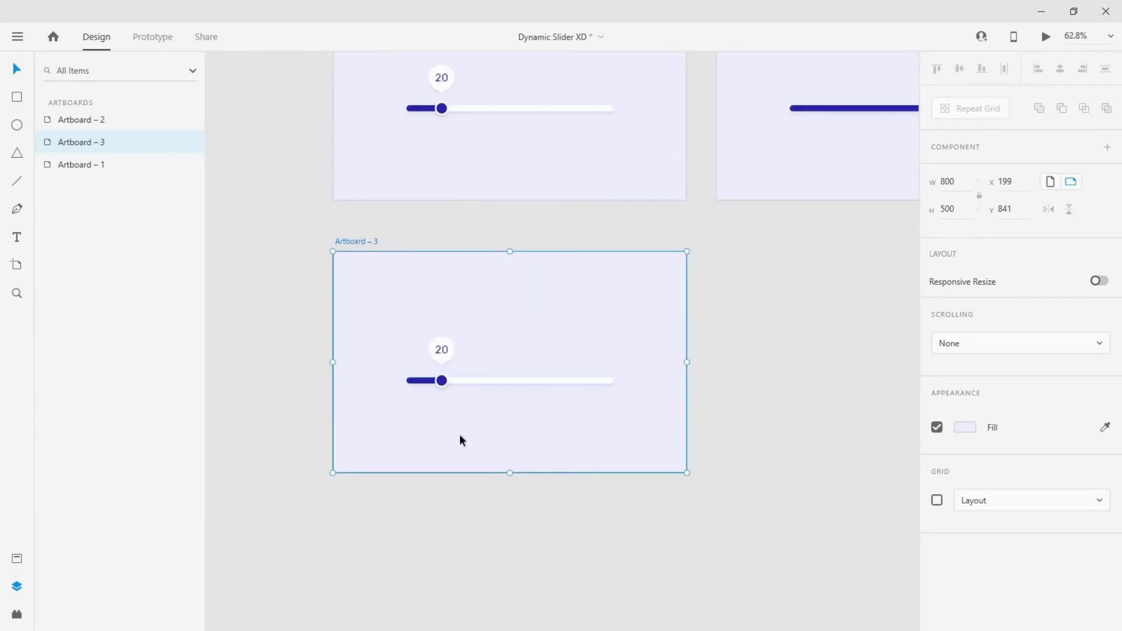
Delete the blue progress bar from the third artboard.
{"action": "scroll", "coordinate": [459, 440], "scroll_direction": "up", "scroll_amount": 3}
{"action": "left_click", "coordinate": [426, 364]}
{"action": "key", "text": "Delete"}
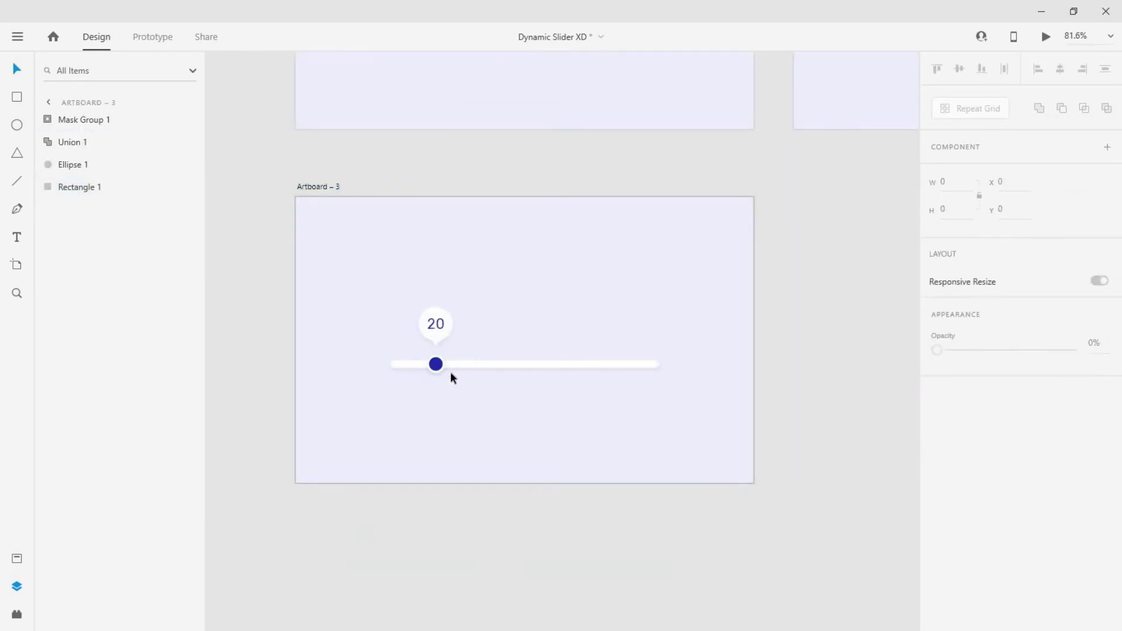
Move the round handle to X 165 at the start of the track on the third artboard.
{"action": "scroll", "coordinate": [440, 370], "scroll_direction": "up", "scroll_amount": 3}
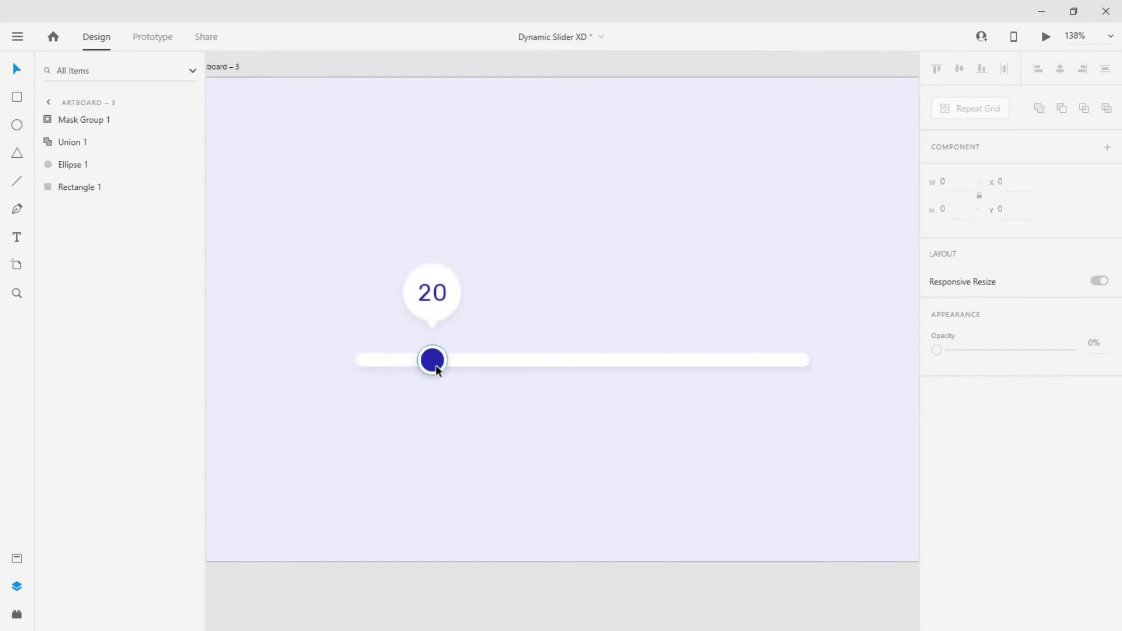
{"action": "left_click", "coordinate": [436, 365]}
{"action": "key", "text": "shift+Left"}
{"action": "key", "text": "shift+Left"}
{"action": "key", "text": "shift+Left"}
{"action": "key", "text": "shift+Left"}
{"action": "key", "text": "Left"}
{"action": "key", "text": "Left"}
{"action": "key", "text": "Left"}
{"action": "key", "text": "Left"}
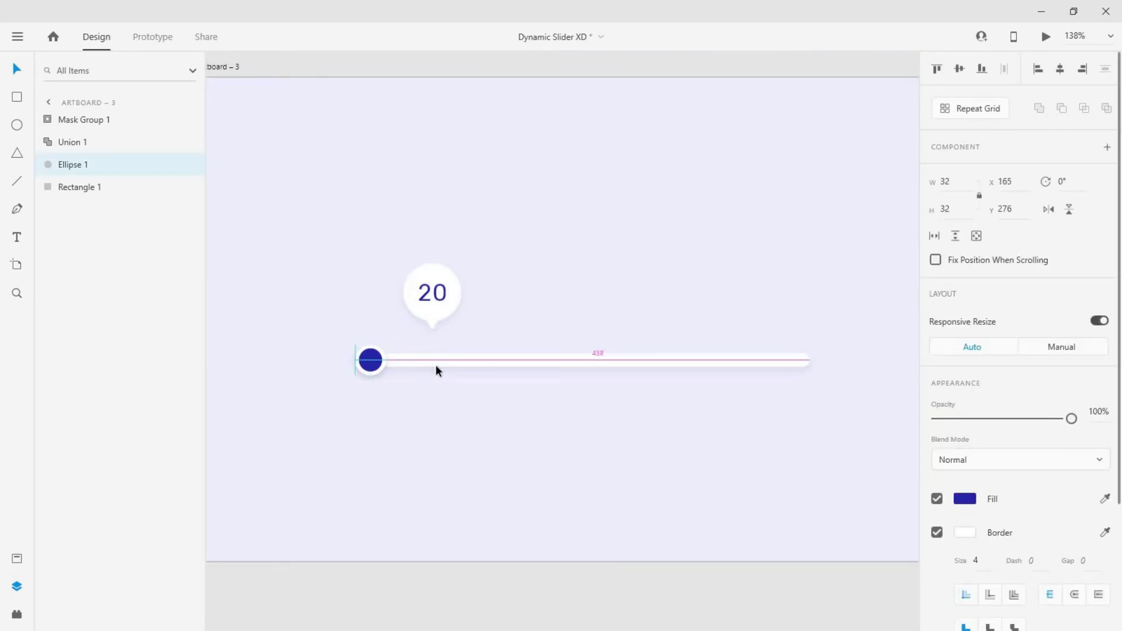
Move the value bubble together with its masked digits to X 151, centered above the handle on the third artboard.
{"action": "left_click_drag", "start_coordinate": [517, 332], "coordinate": [412, 264]}
{"action": "key", "text": "shift+Left"}
{"action": "key", "text": "shift+Left"}
{"action": "key", "text": "shift+Left"}
{"action": "key", "text": "shift+Left"}
{"action": "key", "text": "shift+Left"}
{"action": "key", "text": "Left"}
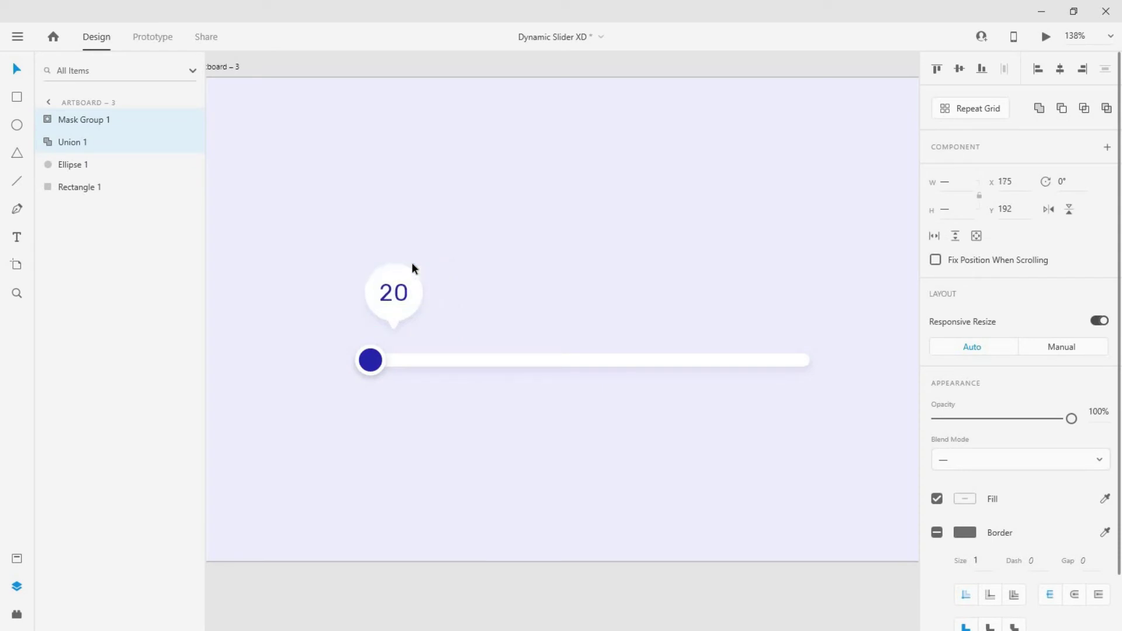
{"action": "key", "text": "shift+Left"}
{"action": "key", "text": "shift+Left"}
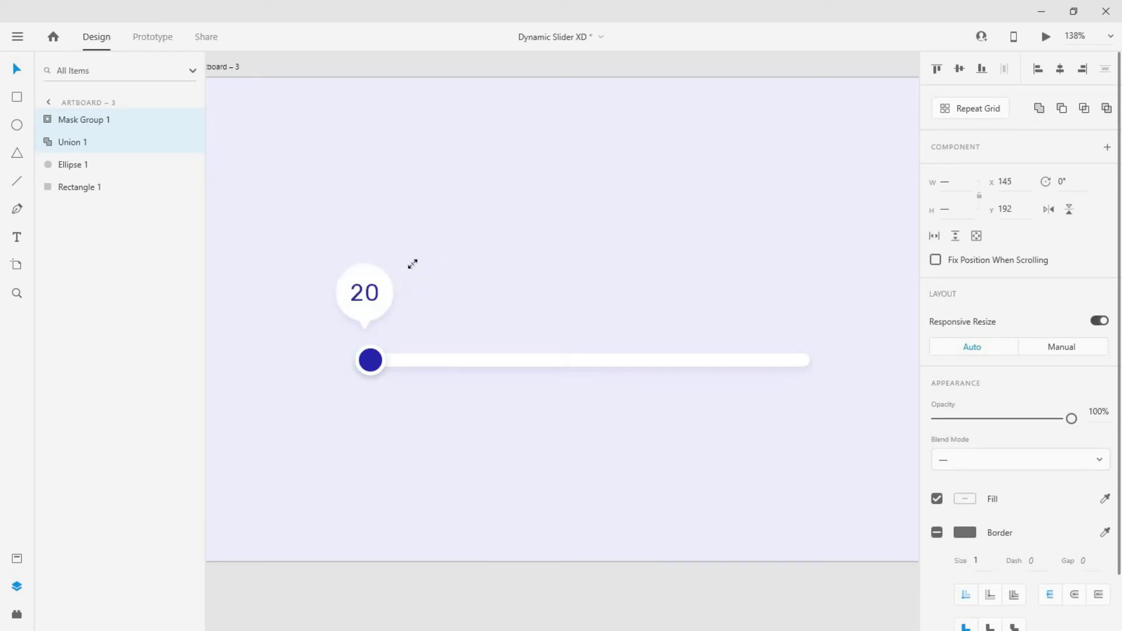
{"action": "key", "text": "Right"}
{"action": "key", "text": "Right"}
{"action": "key", "text": "Right"}
{"action": "key", "text": "Right"}
{"action": "key", "text": "Right"}
{"action": "key", "text": "Right"}
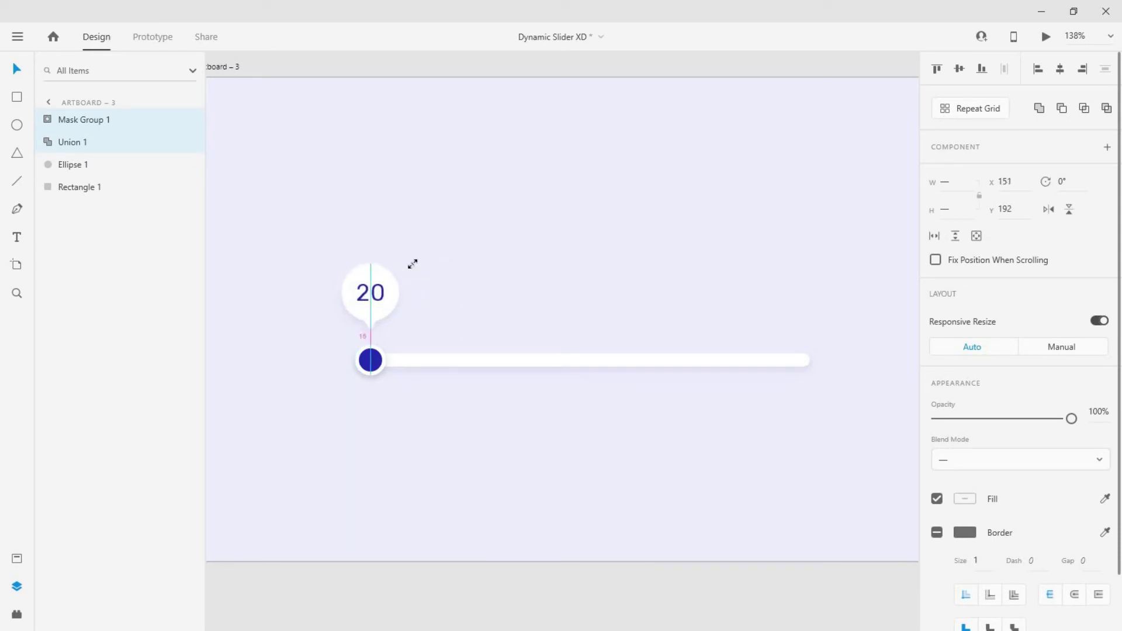
Delete the masked digits from the third artboard's bubble.
{"action": "left_click", "coordinate": [444, 284]}
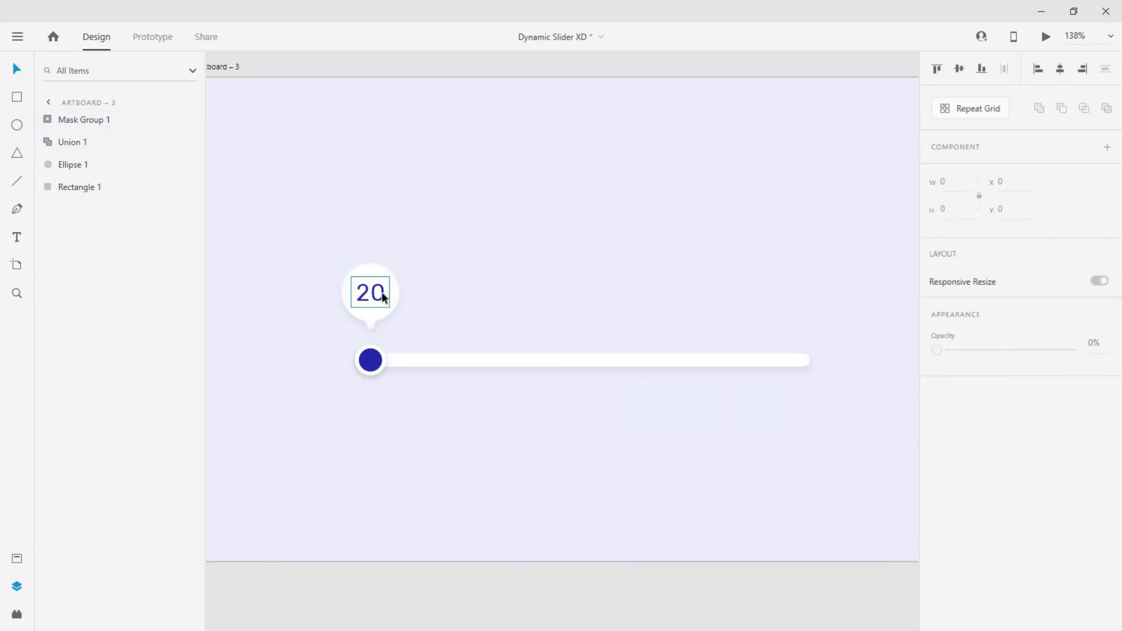
{"action": "left_click", "coordinate": [382, 293]}
{"action": "key", "text": "Delete"}
{"action": "left_click", "coordinate": [535, 55]}
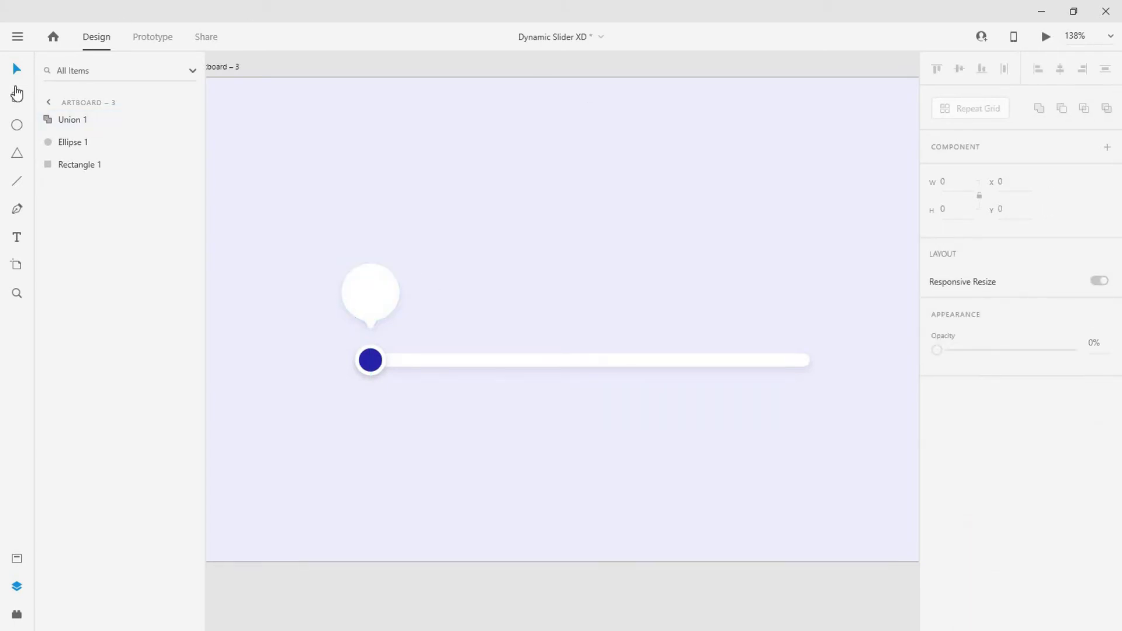
Draw a 46 by 46 circle centered inside the bubble at X 158, Y 199 and check its spacing to the bubble's edge.
{"action": "left_click", "coordinate": [17, 125]}
{"action": "left_click_drag", "start_coordinate": [371, 296], "coordinate": [347, 273]}
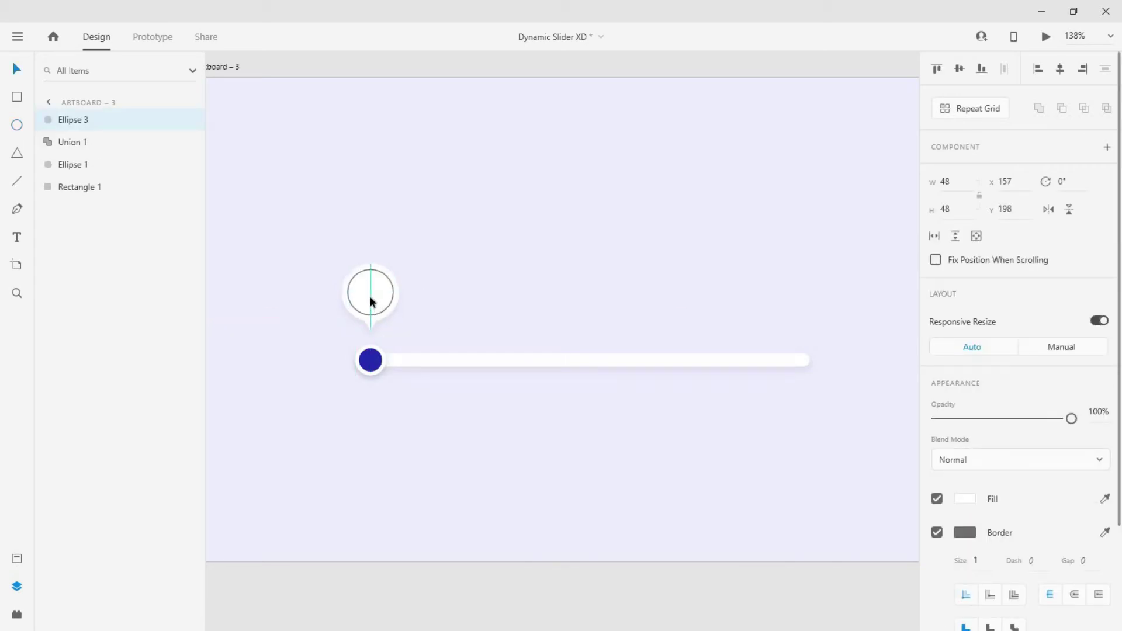
{"action": "mouse_move", "coordinate": [394, 317]}
{"action": "left_mouse_down"}
{"action": "mouse_move", "coordinate": [381, 304]}
{"action": "mouse_move", "coordinate": [393, 315]}
{"action": "left_mouse_up"}
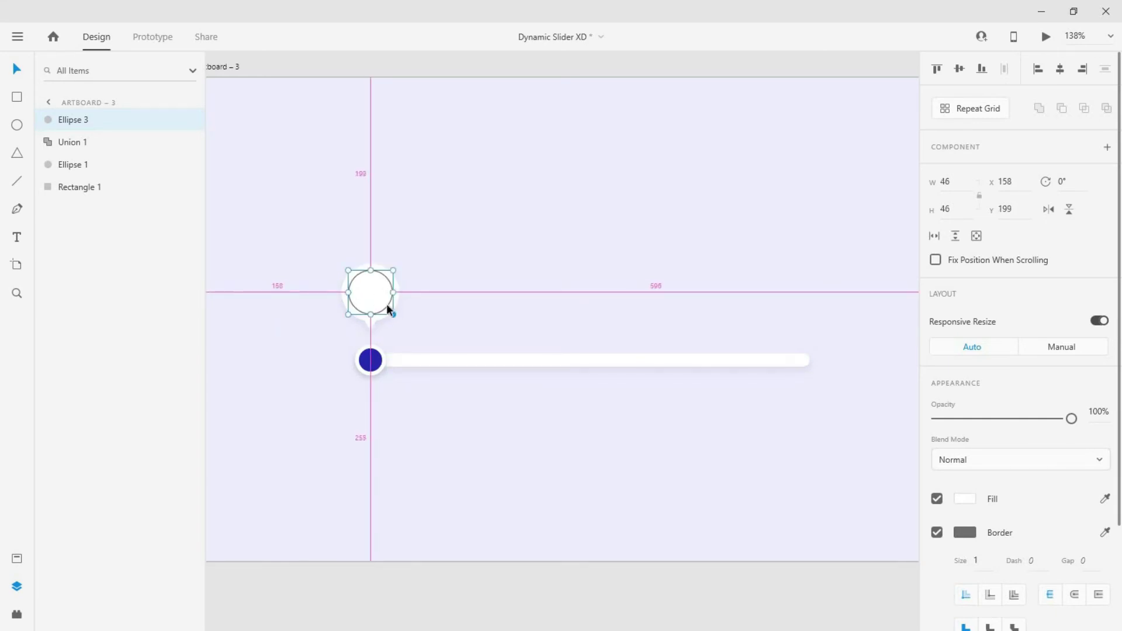
{"action": "scroll", "coordinate": [387, 299], "scroll_direction": "up", "scroll_amount": 5}
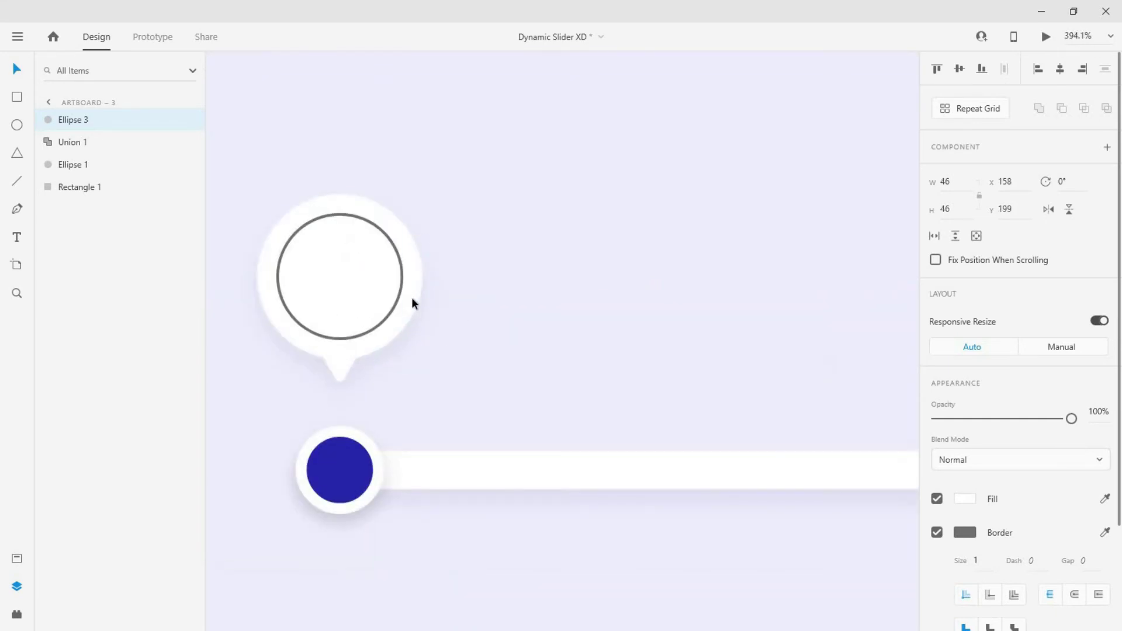
{"action": "double_click", "coordinate": [412, 302]}
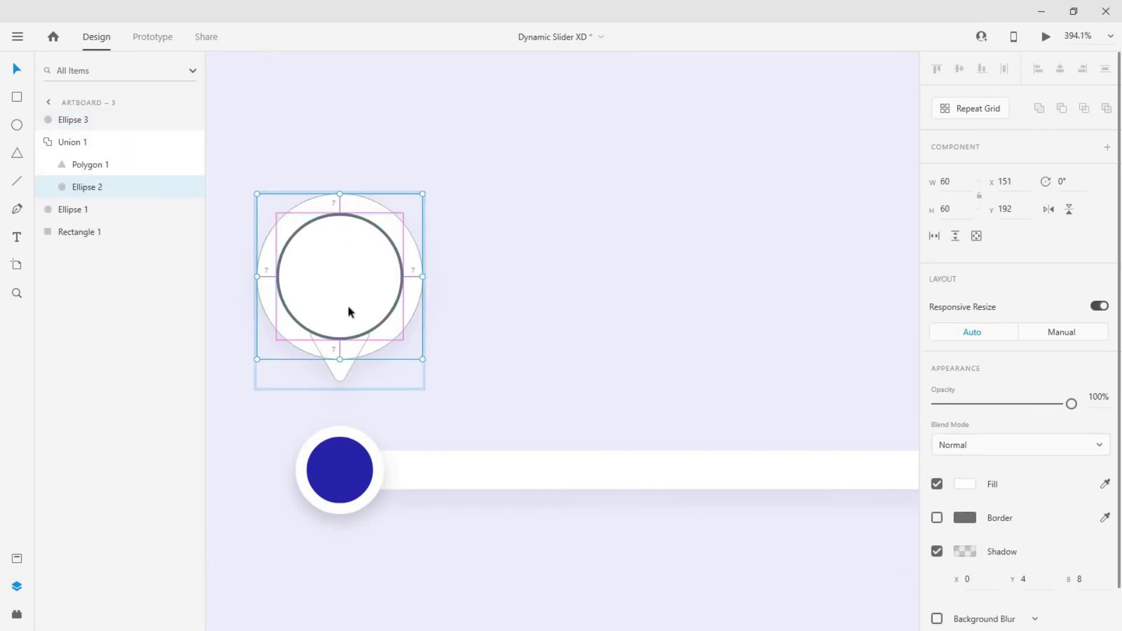
{"action": "left_click", "coordinate": [487, 311]}
{"action": "scroll", "coordinate": [486, 311], "scroll_direction": "down", "scroll_amount": 3}
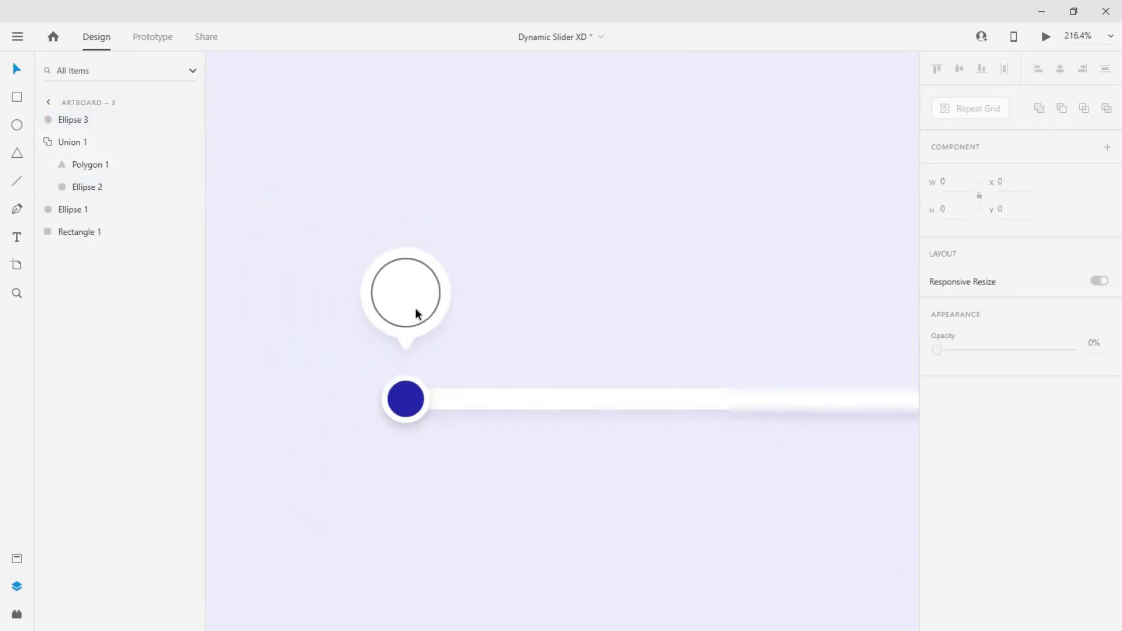
Remove the border from the new inner circle, keeping its white fill.
{"action": "scroll", "coordinate": [415, 313], "scroll_direction": "down", "scroll_amount": 1}
{"action": "left_click", "coordinate": [424, 320]}
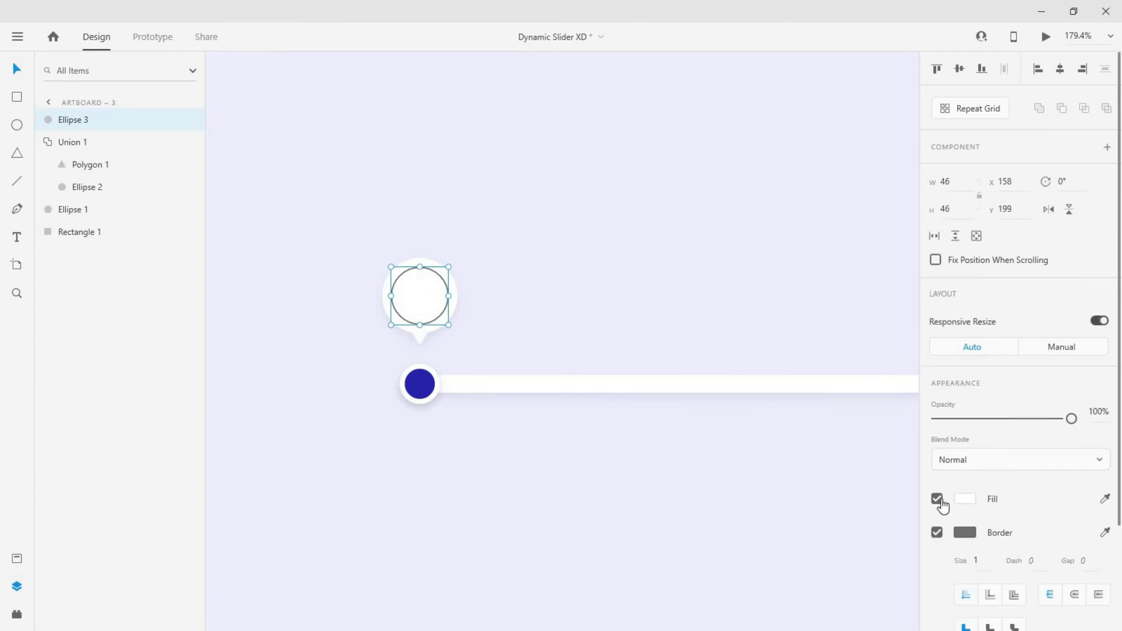
{"action": "left_click", "coordinate": [935, 534]}
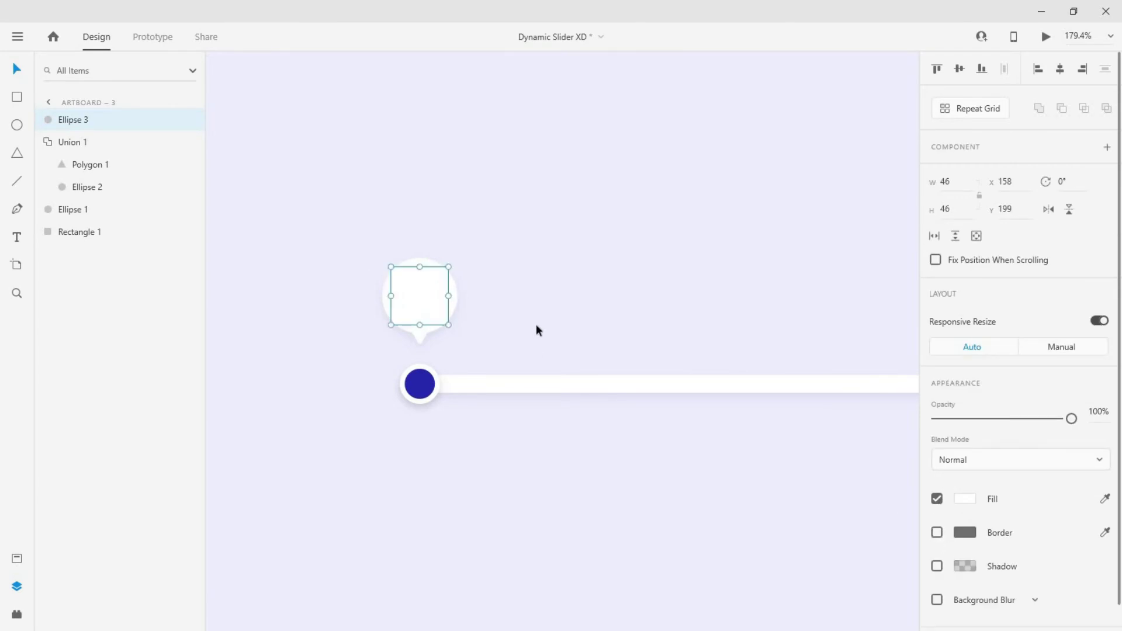
{"action": "scroll", "coordinate": [536, 325], "scroll_direction": "down", "scroll_amount": 1}
{"action": "scroll", "coordinate": [572, 429], "scroll_direction": "right", "scroll_amount": 3}
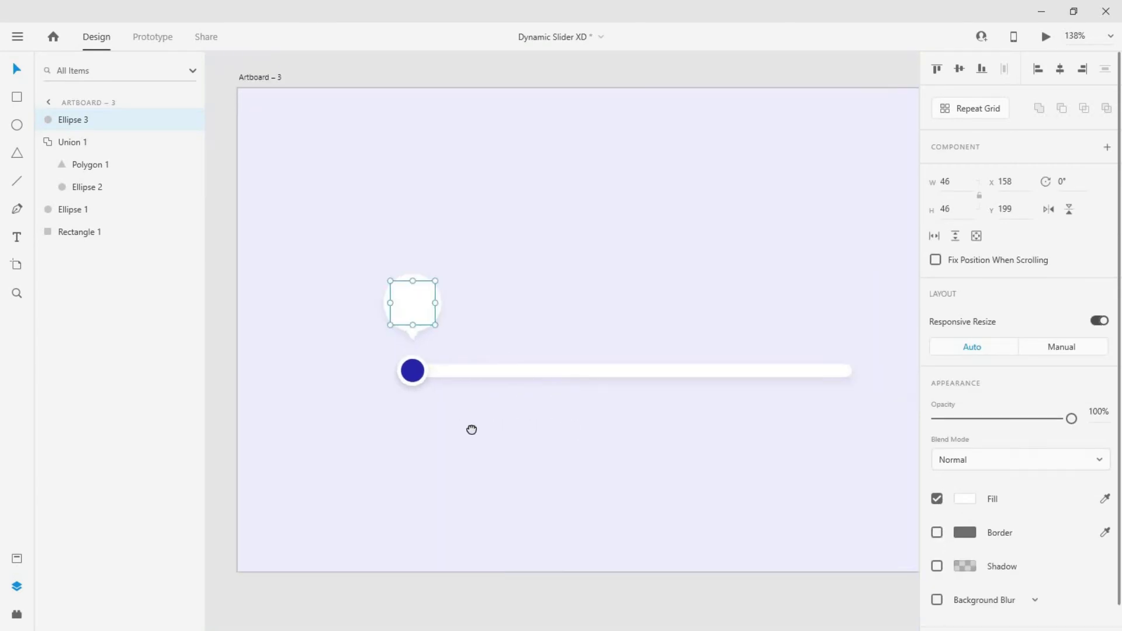
Change the slider track's fill to a linear gradient and run it horizontally along the track's length.
{"action": "left_click", "coordinate": [496, 377]}
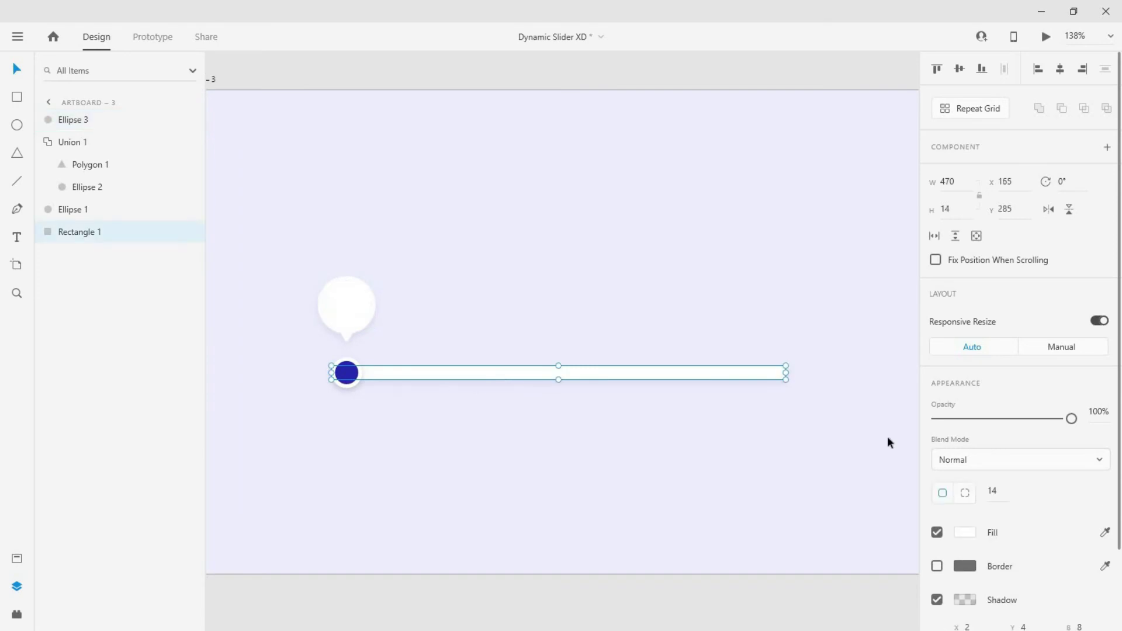
{"action": "left_click", "coordinate": [962, 534]}
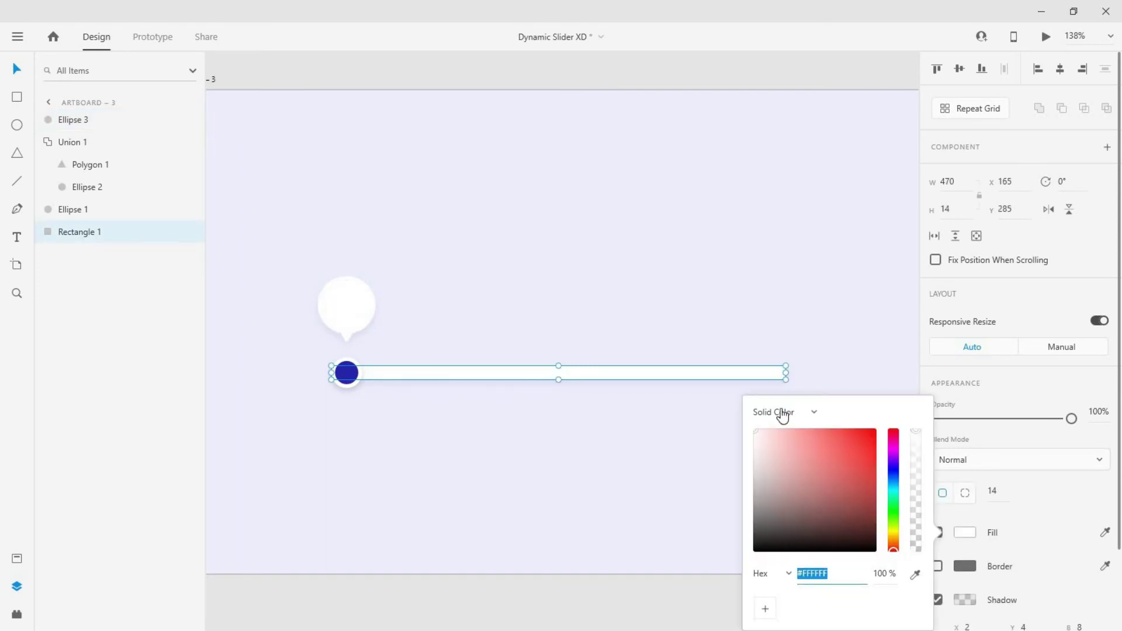
{"action": "left_click", "coordinate": [783, 414]}
{"action": "left_click", "coordinate": [786, 438]}
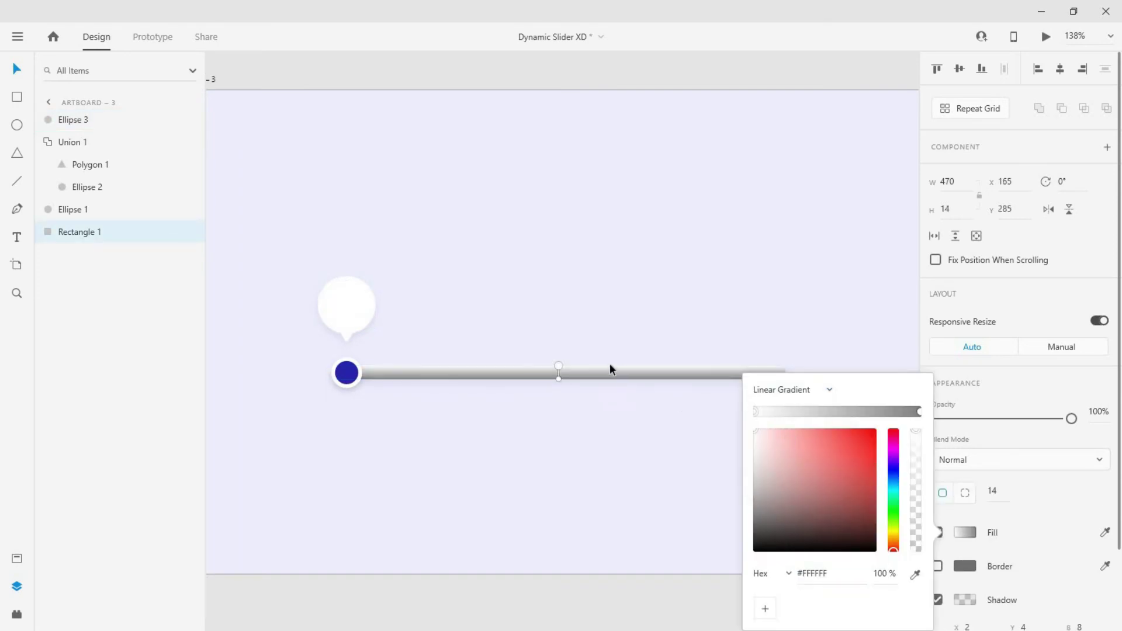
{"action": "left_click_drag", "start_coordinate": [558, 366], "coordinate": [339, 372]}
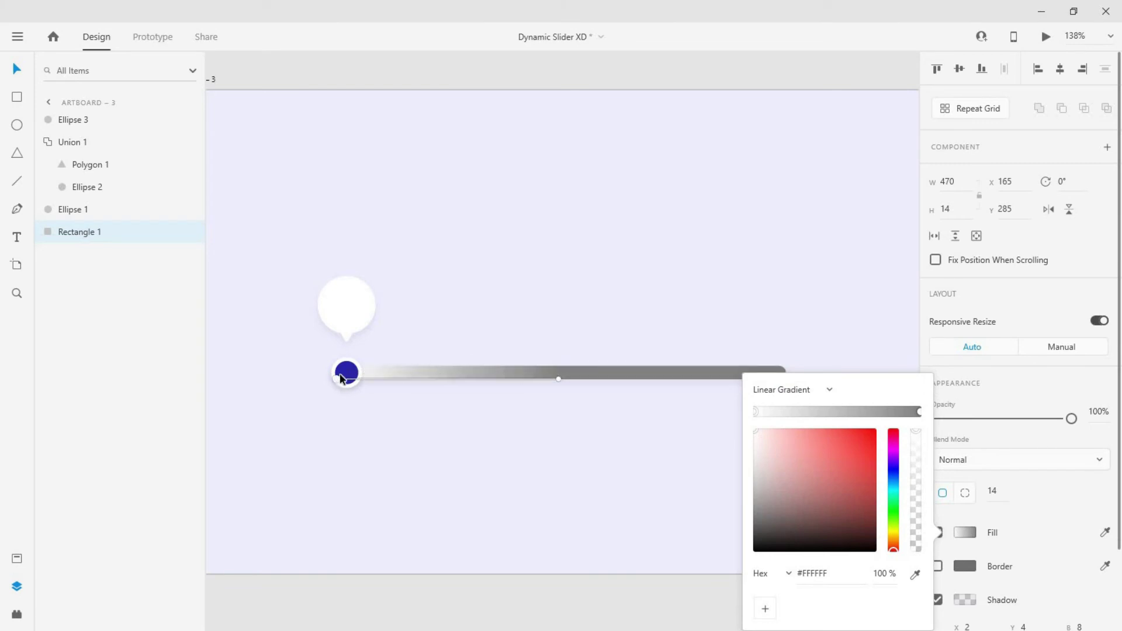
{"action": "left_click_drag", "start_coordinate": [559, 379], "coordinate": [781, 372]}
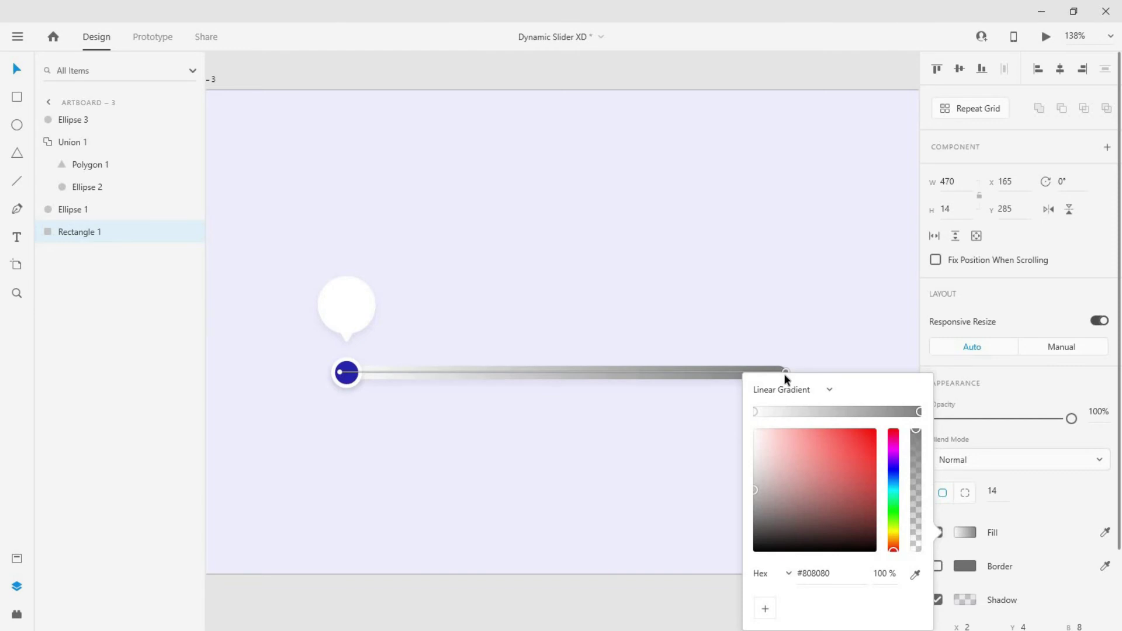
Move the handle below the track and extend the gradient's start to the track's outer end.
{"action": "scroll", "coordinate": [759, 228], "scroll_direction": "down", "scroll_amount": 2}
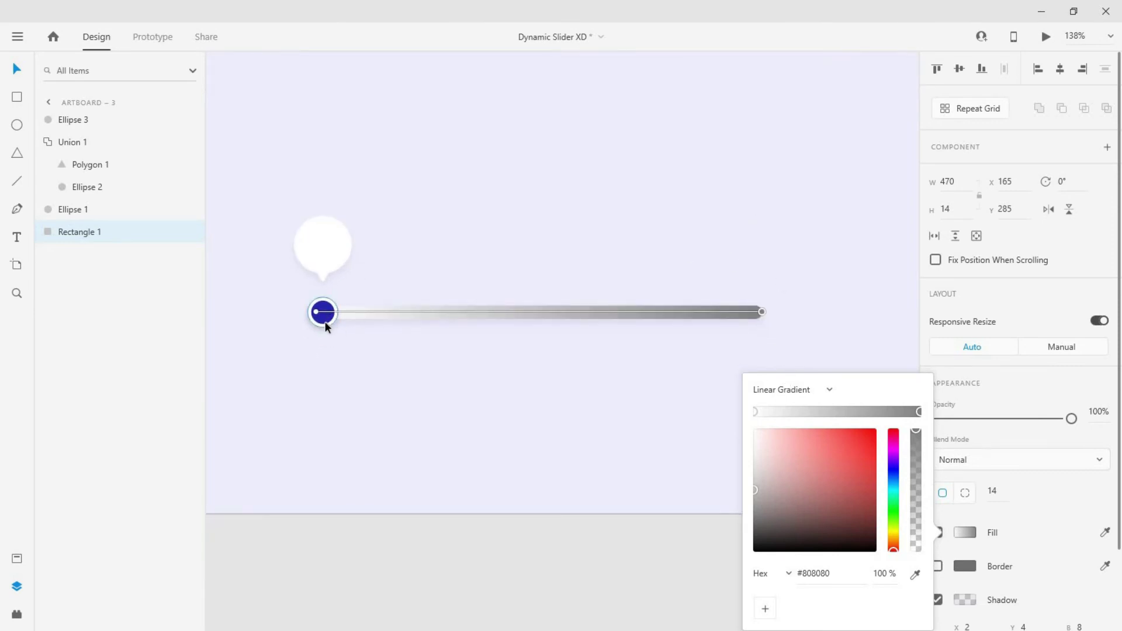
{"action": "left_click_drag", "start_coordinate": [325, 321], "coordinate": [321, 354]}
{"action": "left_click", "coordinate": [347, 315]}
{"action": "left_click", "coordinate": [965, 531]}
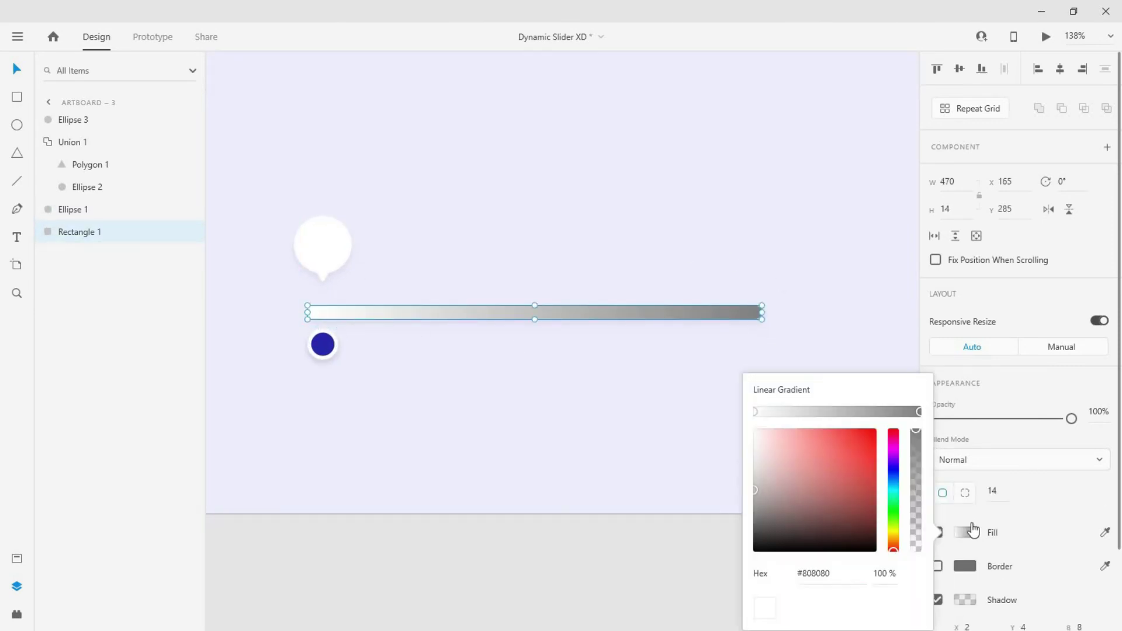
{"action": "left_click_drag", "start_coordinate": [316, 311], "coordinate": [308, 312]}
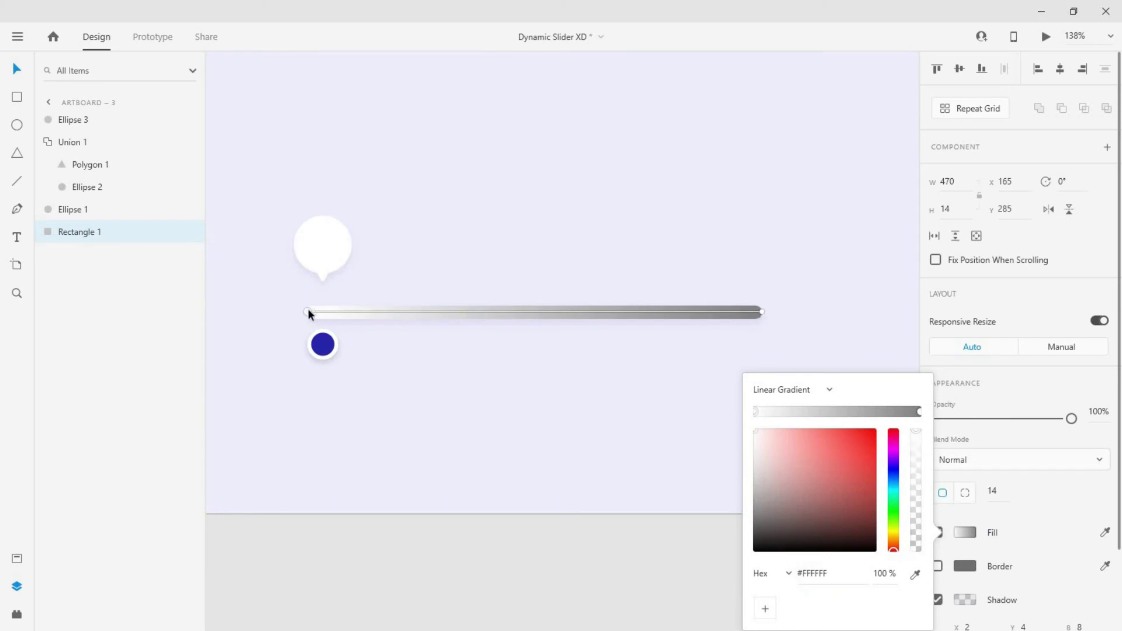
Set the gradient's start stop to red #FF0000 and add a magenta stop shortly after it.
{"action": "left_click_drag", "start_coordinate": [895, 435], "coordinate": [894, 392]}
{"action": "left_click_drag", "start_coordinate": [874, 439], "coordinate": [916, 393]}
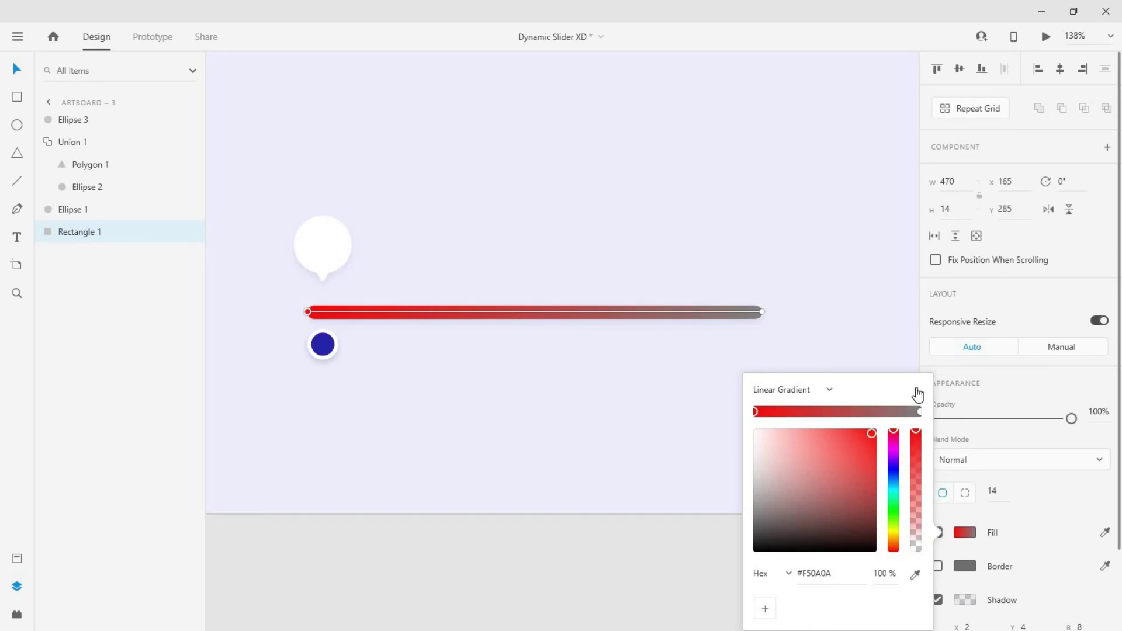
{"action": "left_click", "coordinate": [781, 413]}
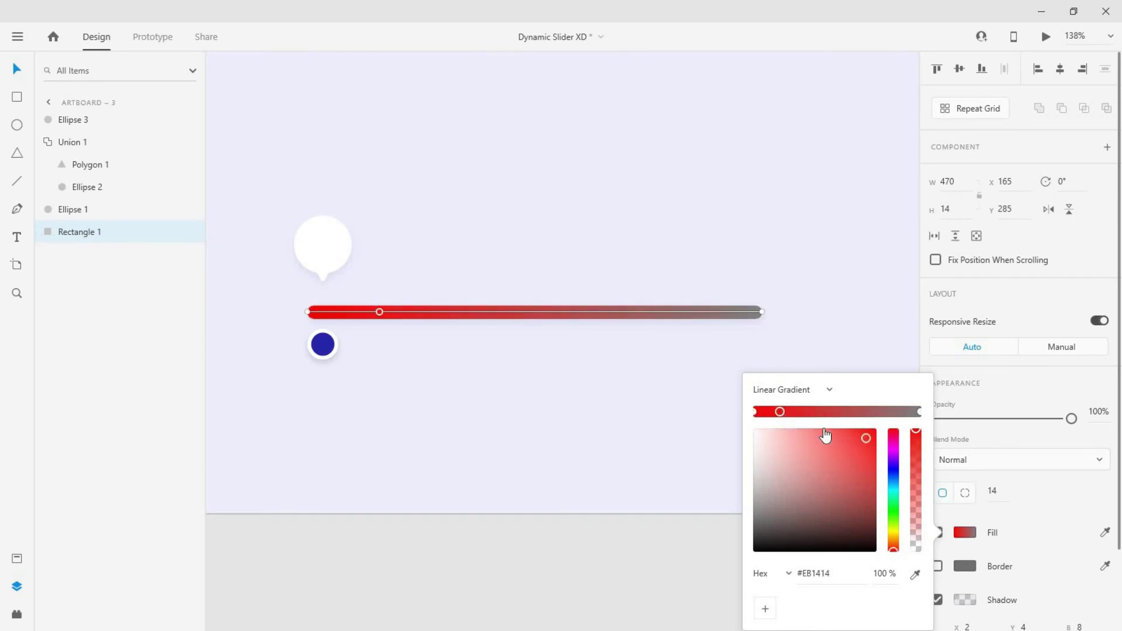
{"action": "left_click", "coordinate": [893, 447]}
{"action": "left_click_drag", "start_coordinate": [866, 438], "coordinate": [884, 404]}
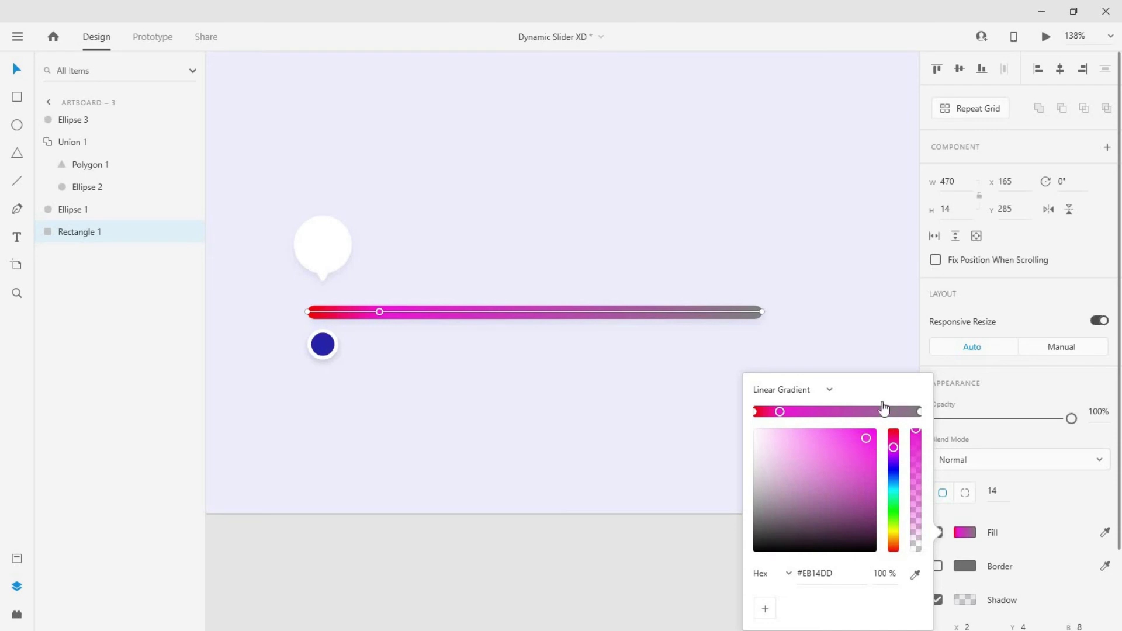
Add blue, light blue #00C2FF and green #00FF66 stops in order across the middle of the track's gradient.
{"action": "left_click", "coordinate": [809, 413]}
{"action": "left_click", "coordinate": [893, 466]}
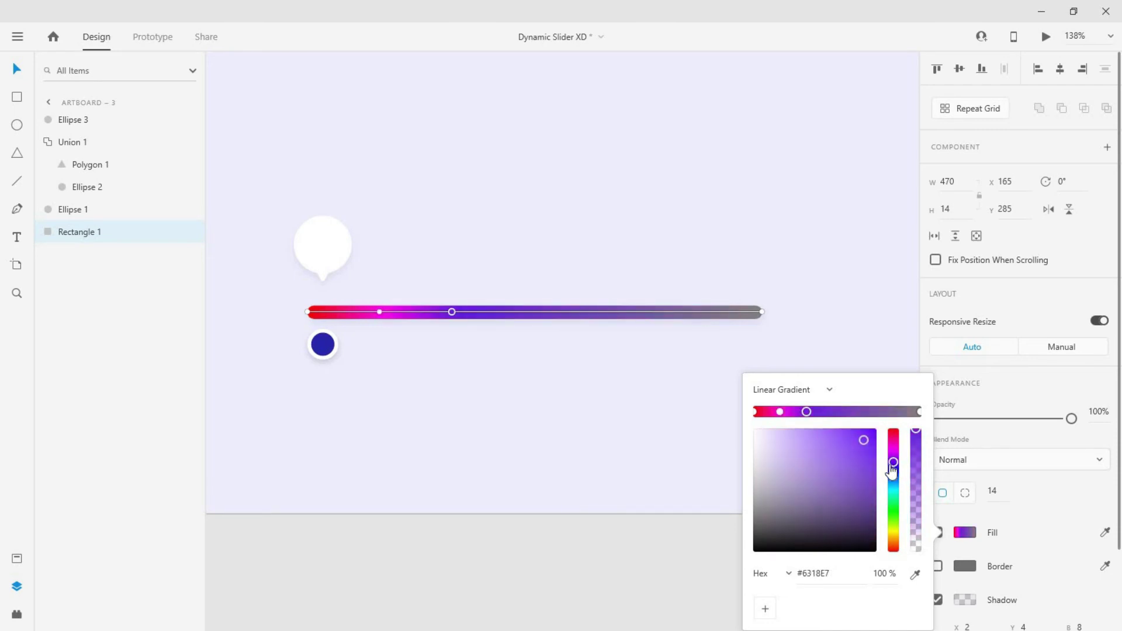
{"action": "left_click", "coordinate": [831, 413]}
{"action": "left_click", "coordinate": [893, 485]}
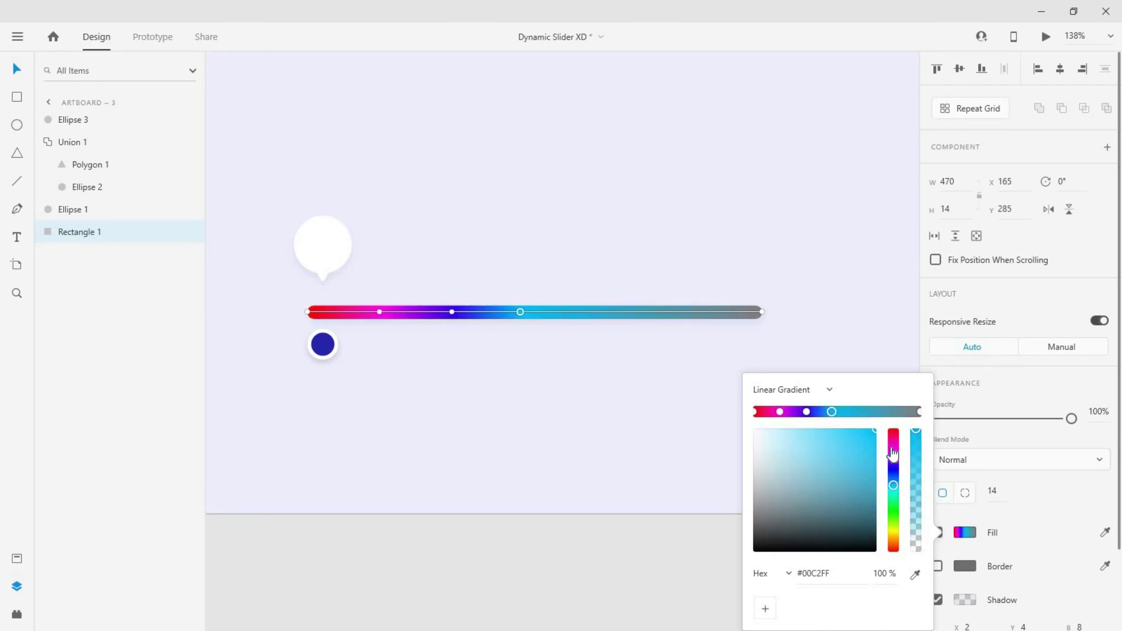
{"action": "left_click", "coordinate": [894, 504]}
{"action": "left_click", "coordinate": [857, 412]}
{"action": "left_click", "coordinate": [894, 493]}
{"action": "left_click", "coordinate": [893, 506]}
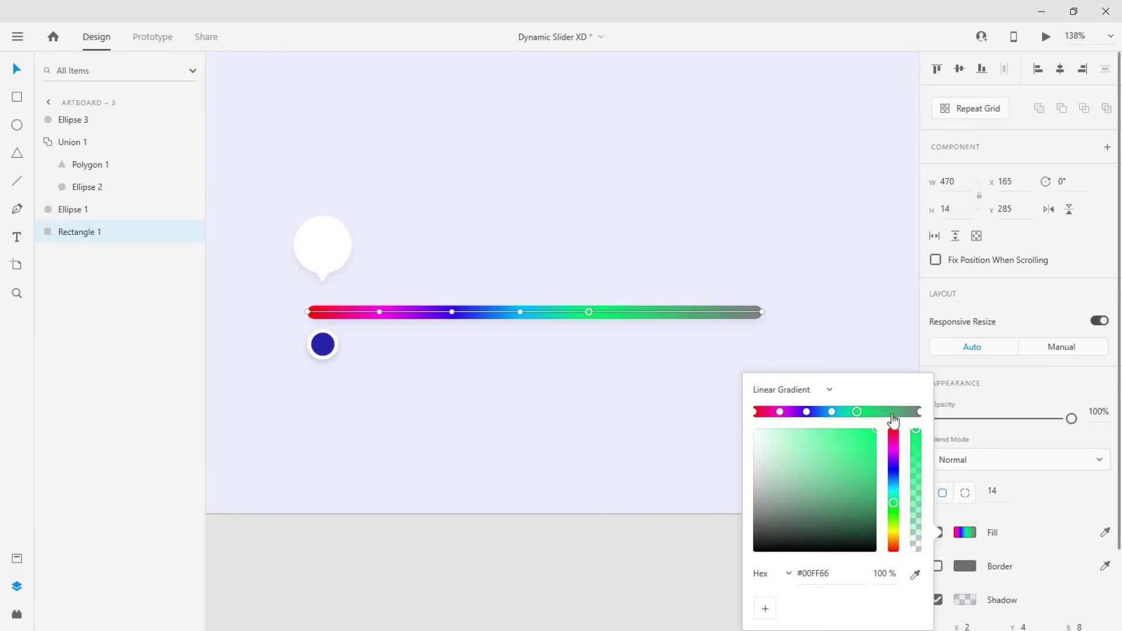
Add a yellow #E6FF00 stop, make the end stop red and even out the spacing of the gradient stops.
{"action": "left_click", "coordinate": [885, 412]}
{"action": "left_click", "coordinate": [893, 526]}
{"action": "left_click", "coordinate": [894, 530]}
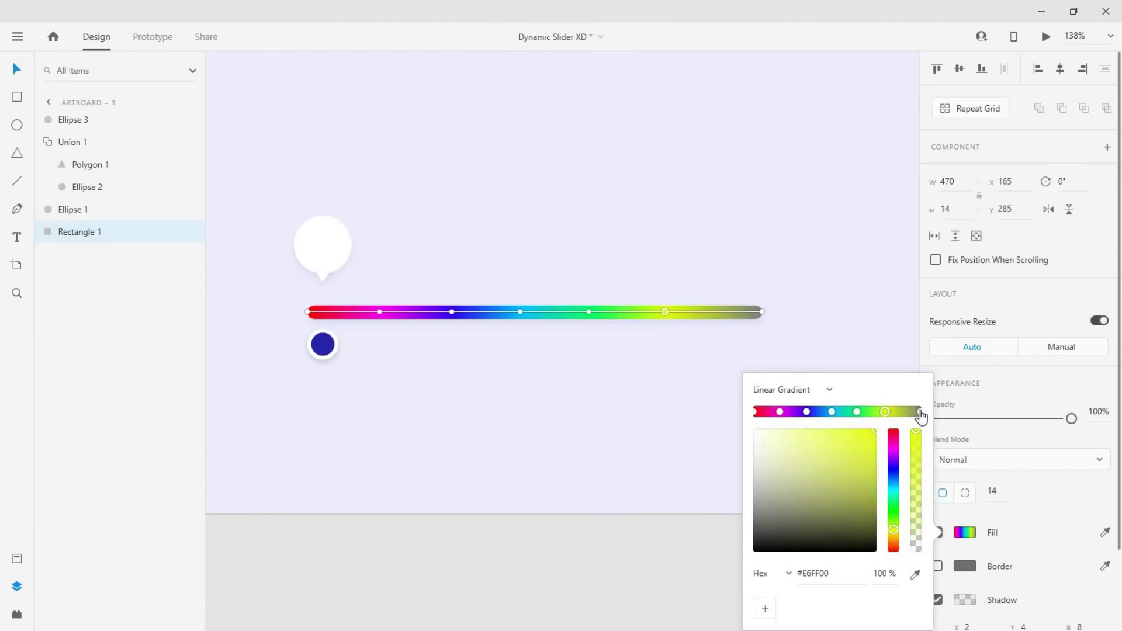
{"action": "left_click", "coordinate": [920, 412]}
{"action": "left_click_drag", "start_coordinate": [867, 439], "coordinate": [784, 411]}
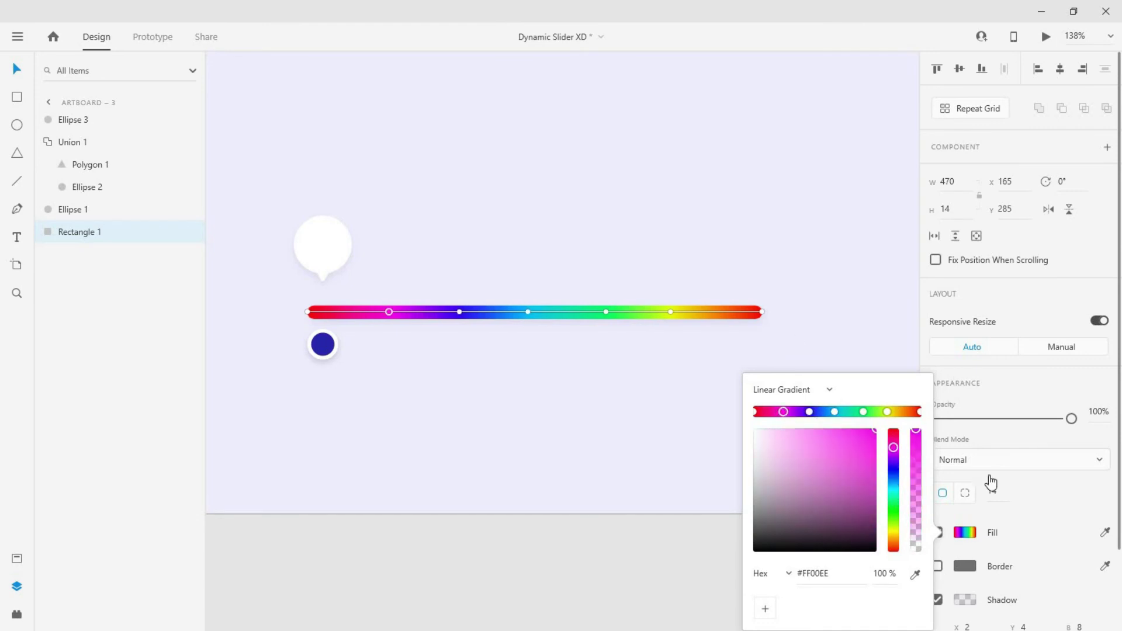
{"action": "left_click", "coordinate": [1052, 509]}
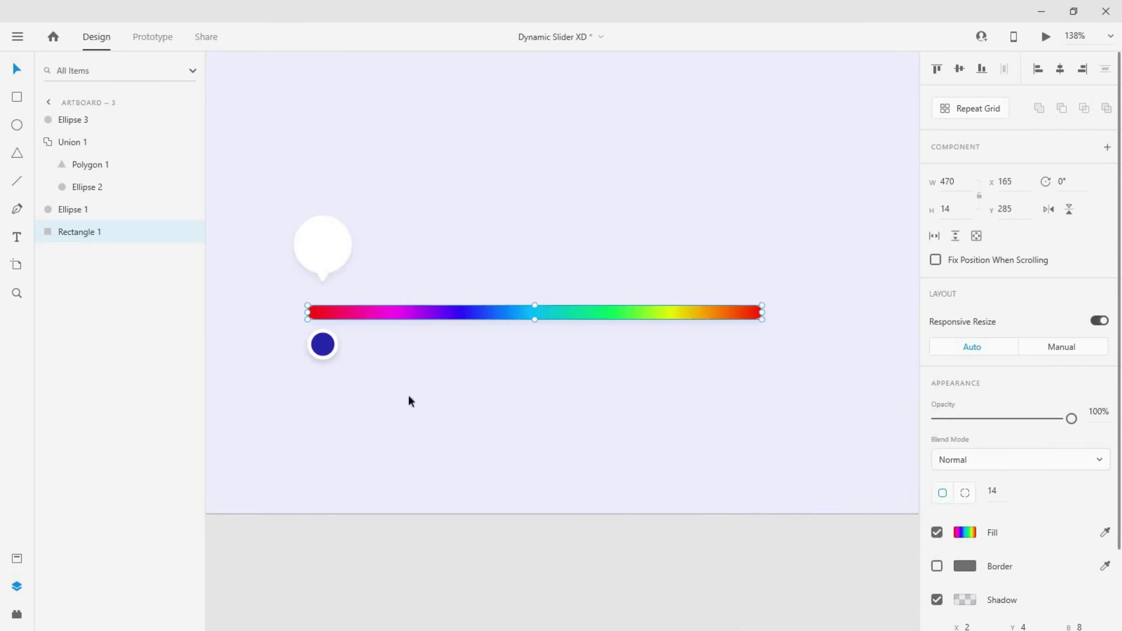
Fill the handle with light grey and move it back onto the start of the track at Y 276.
{"action": "left_click", "coordinate": [332, 345]}
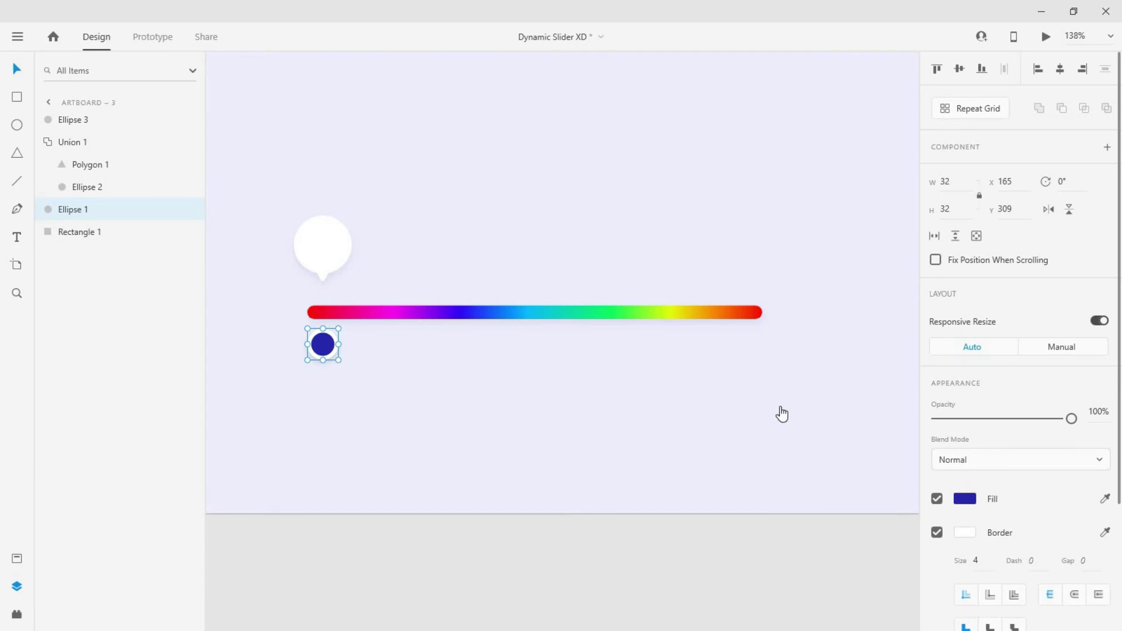
{"action": "left_click", "coordinate": [964, 499]}
{"action": "left_click_drag", "start_coordinate": [780, 443], "coordinate": [737, 415]}
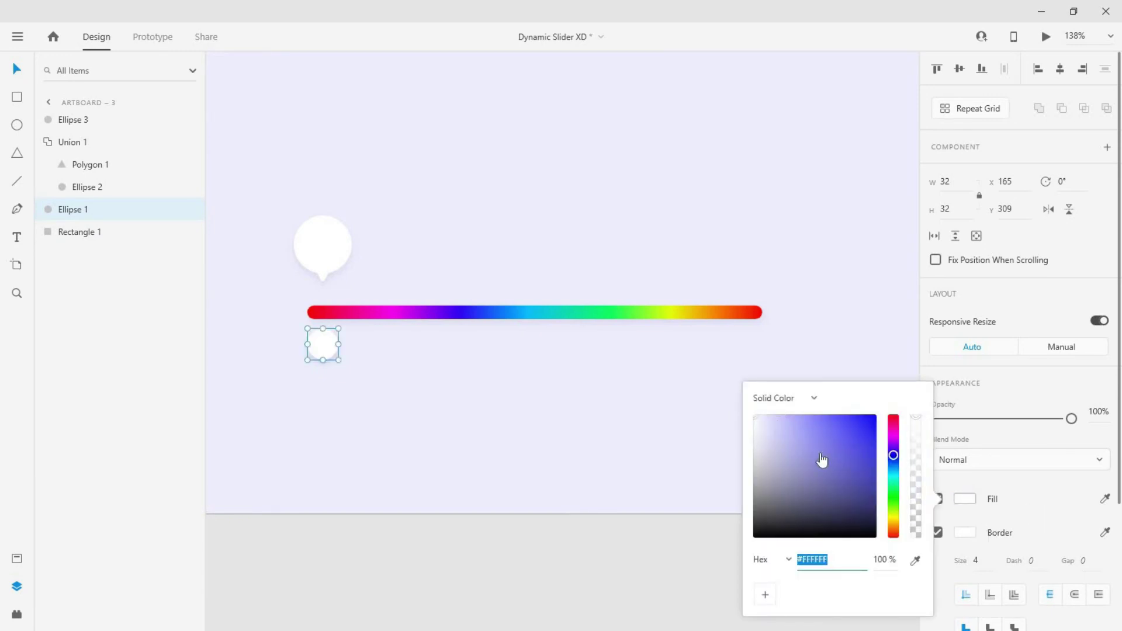
{"action": "left_click", "coordinate": [757, 426]}
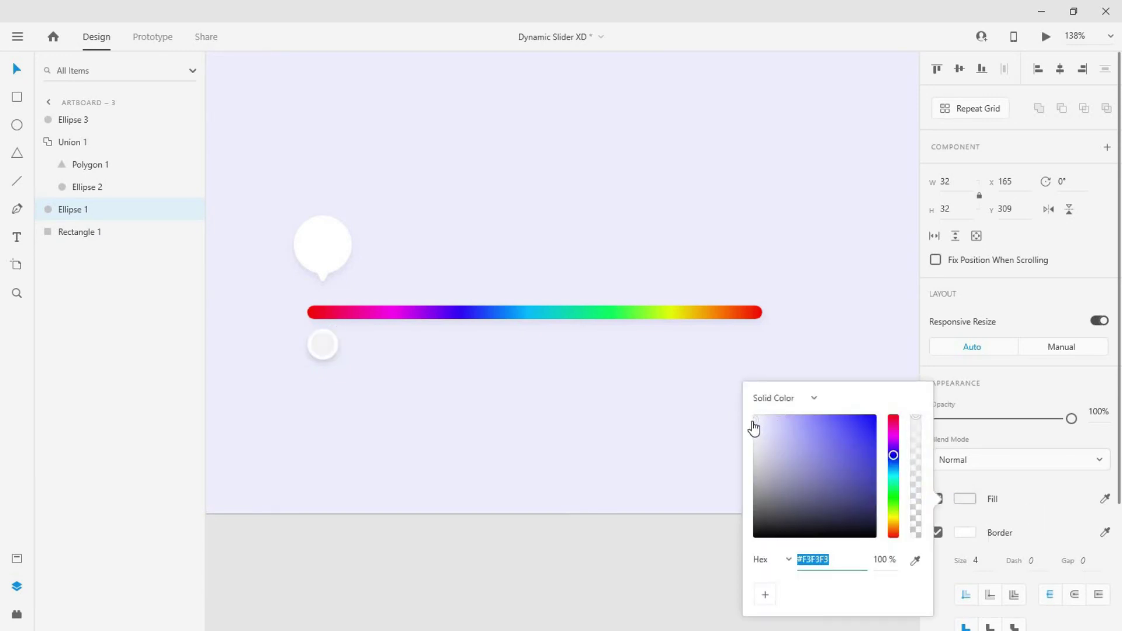
{"action": "left_click", "coordinate": [752, 425]}
{"action": "key", "text": "Escape"}
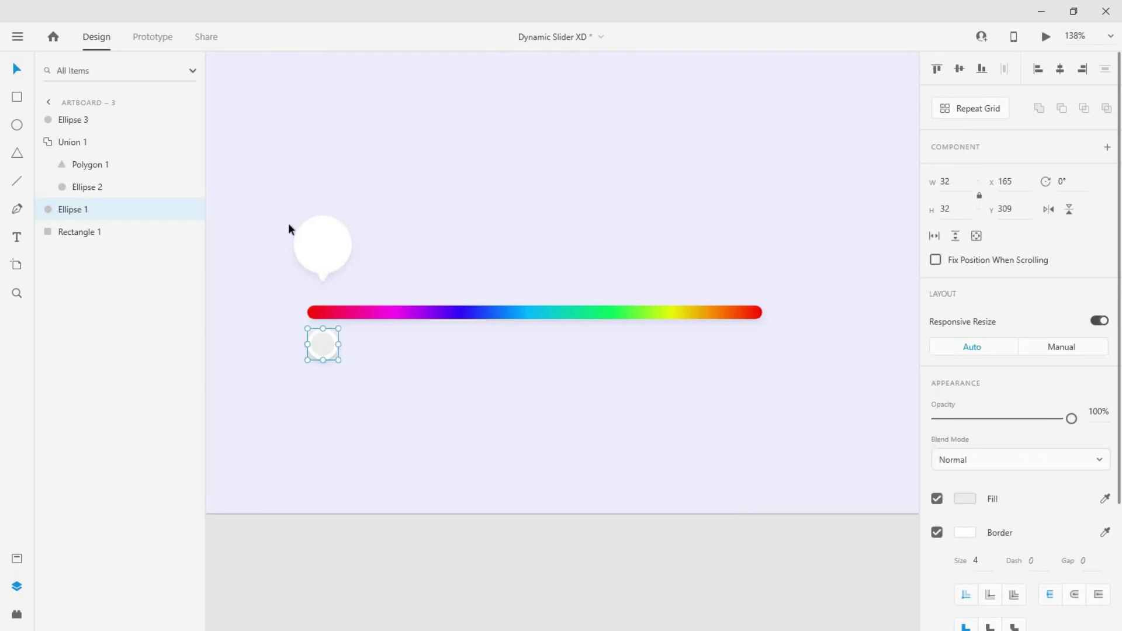
{"action": "scroll", "coordinate": [288, 223], "scroll_direction": "up", "scroll_amount": 2}
{"action": "left_click_drag", "start_coordinate": [336, 379], "coordinate": [335, 345]}
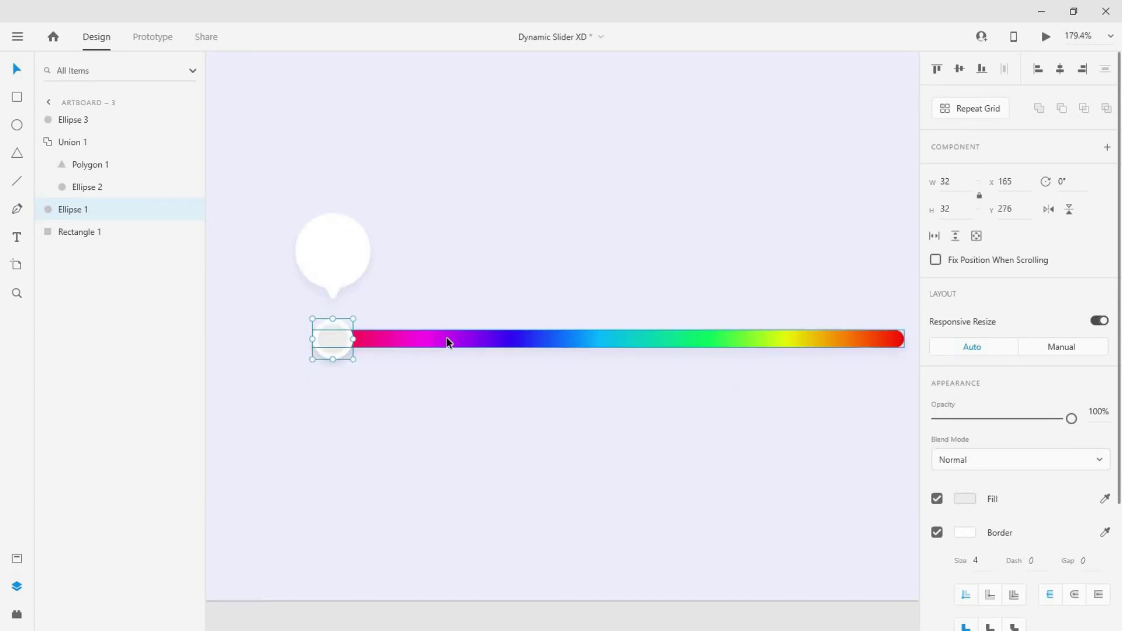
Duplicate the rainbow track and move the copy straight up to Y 225, level with the bubble.
{"action": "left_click", "coordinate": [447, 339]}
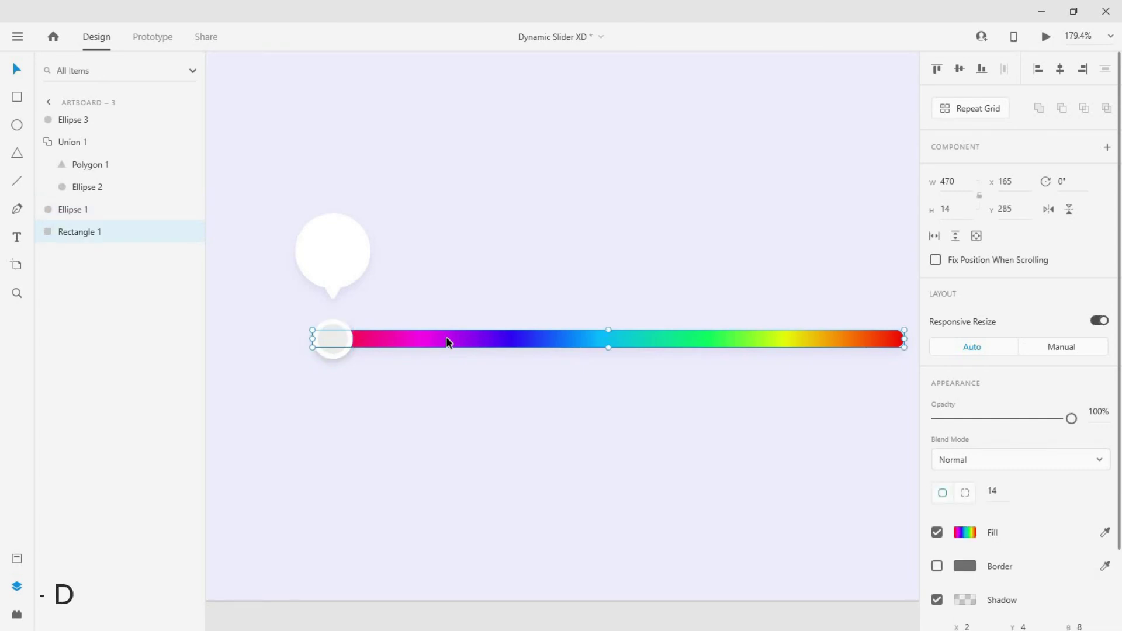
{"action": "key", "text": "ctrl+d"}
{"action": "key", "text": "shift+Up"}
{"action": "key", "text": "shift+Up"}
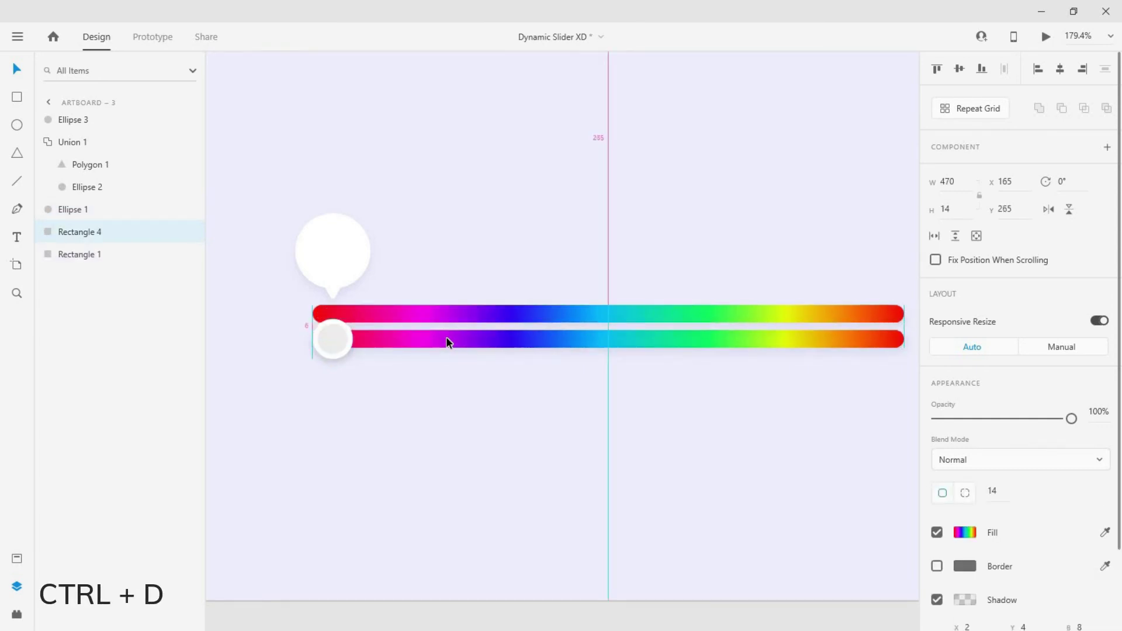
{"action": "key", "text": "shift+Up"}
{"action": "key", "text": "shift+Up"}
{"action": "key", "text": "shift+Up"}
{"action": "key", "text": "shift+Up"}
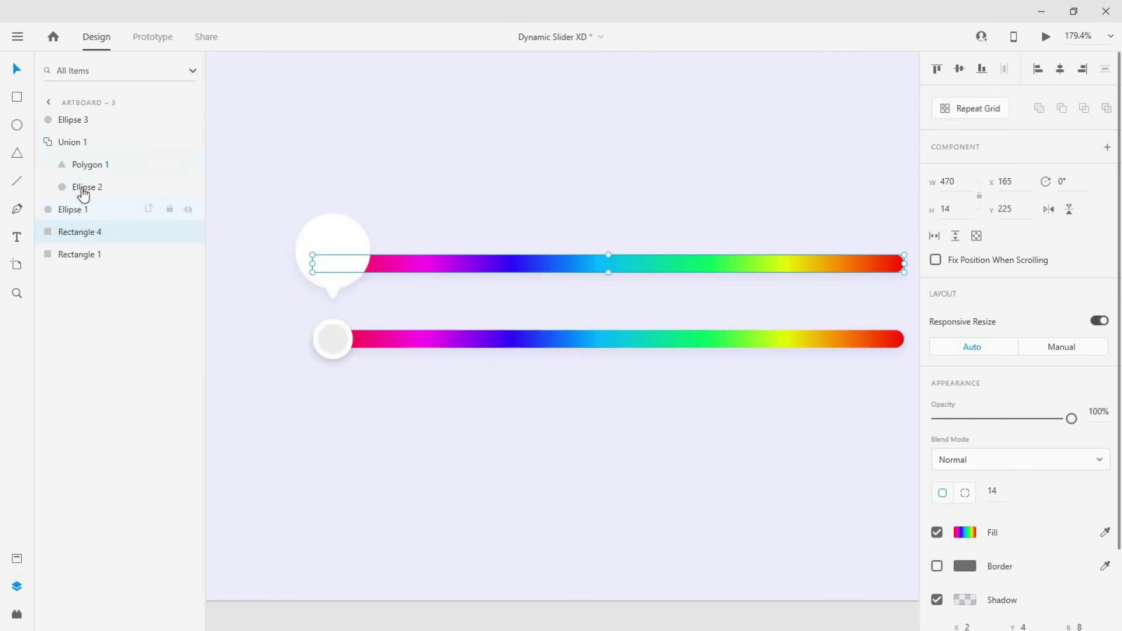
Stack the copied track directly beneath the bubble's inner circle in the layer order and fill that circle with light grey.
{"action": "left_click", "coordinate": [87, 122]}
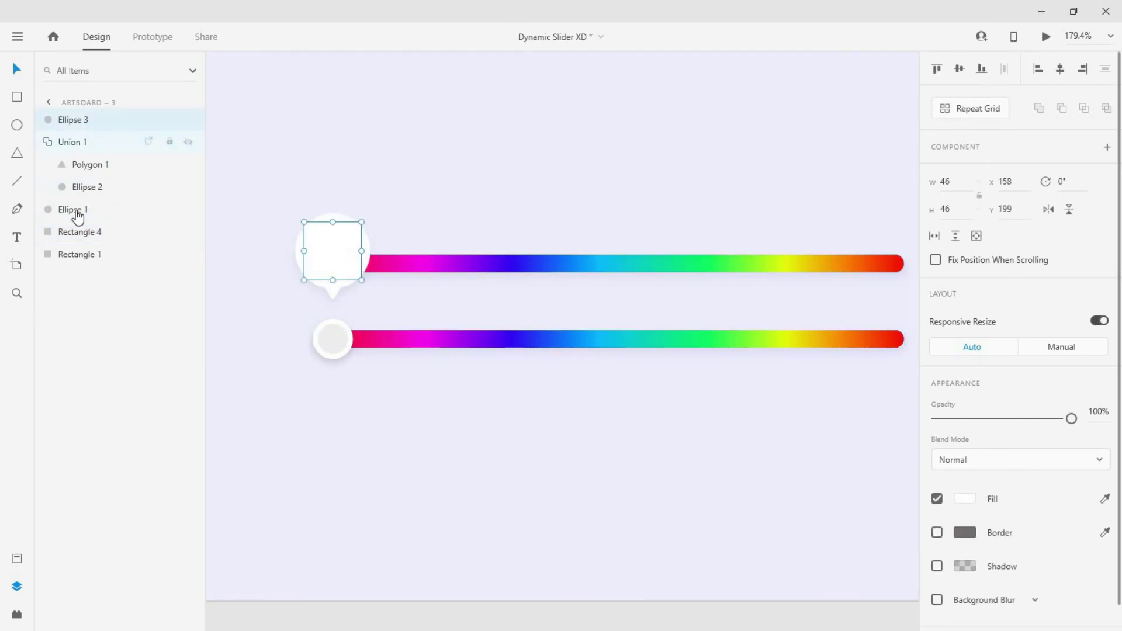
{"action": "left_click_drag", "start_coordinate": [74, 232], "coordinate": [96, 129]}
{"action": "left_click", "coordinate": [326, 245]}
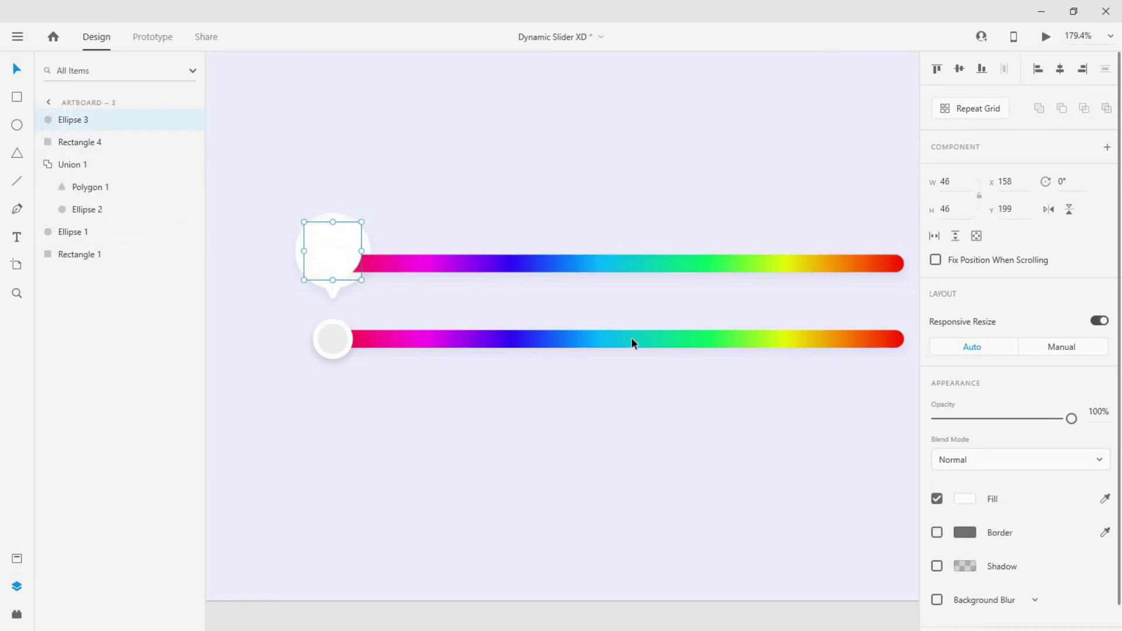
{"action": "left_click", "coordinate": [958, 499]}
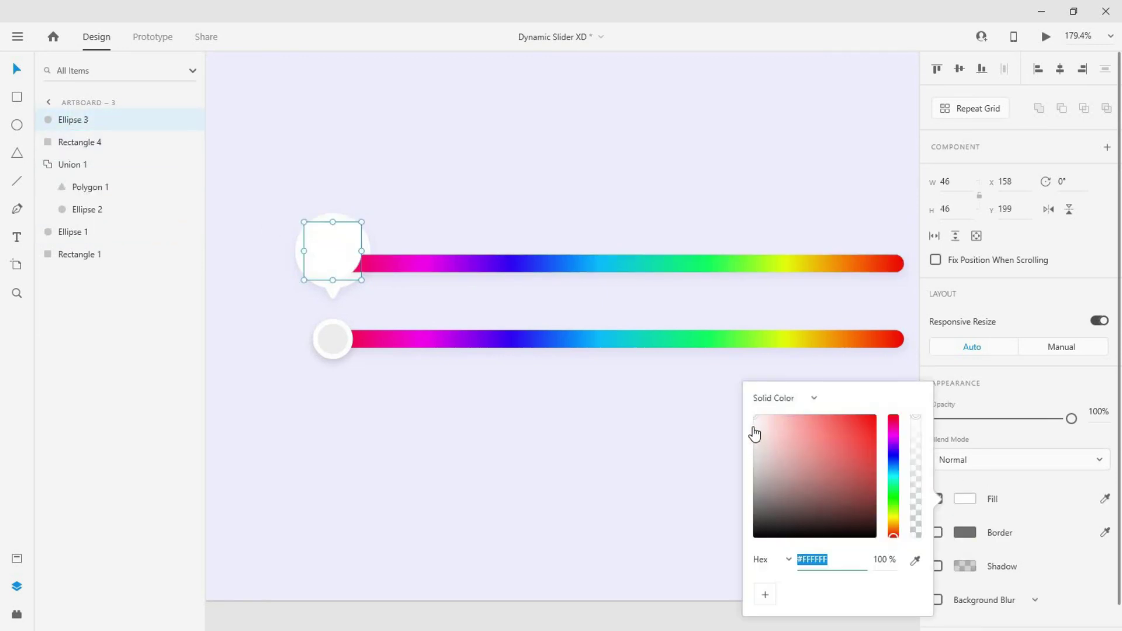
{"action": "mouse_move", "coordinate": [757, 433]}
{"action": "left_mouse_down"}
{"action": "mouse_move", "coordinate": [746, 446]}
{"action": "mouse_move", "coordinate": [742, 433]}
{"action": "left_mouse_up"}
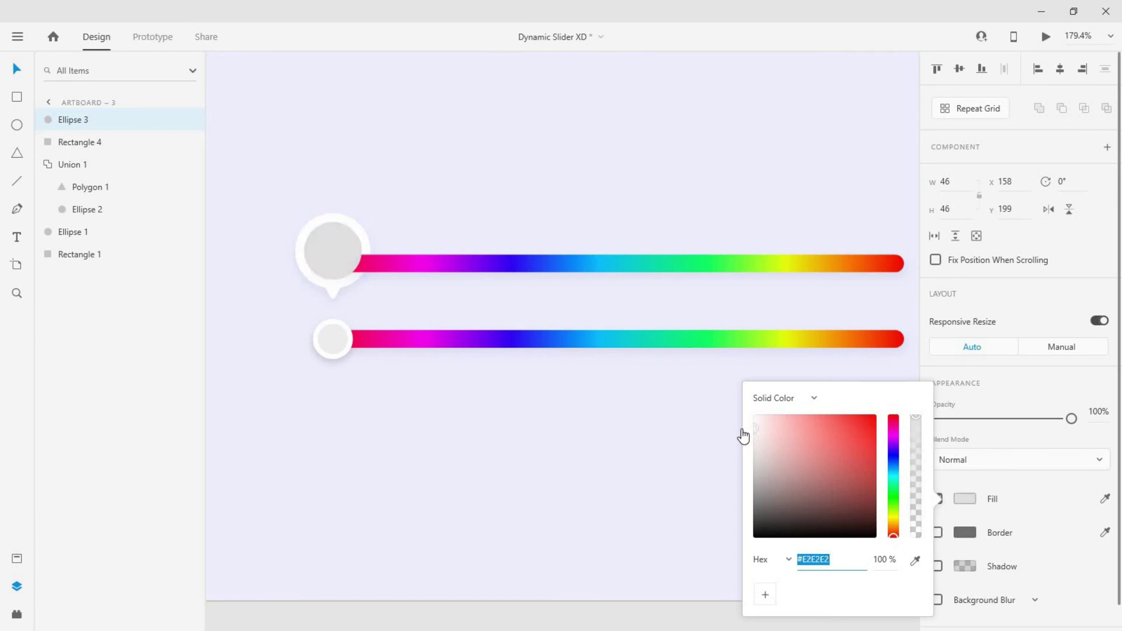
{"action": "left_click", "coordinate": [1014, 494]}
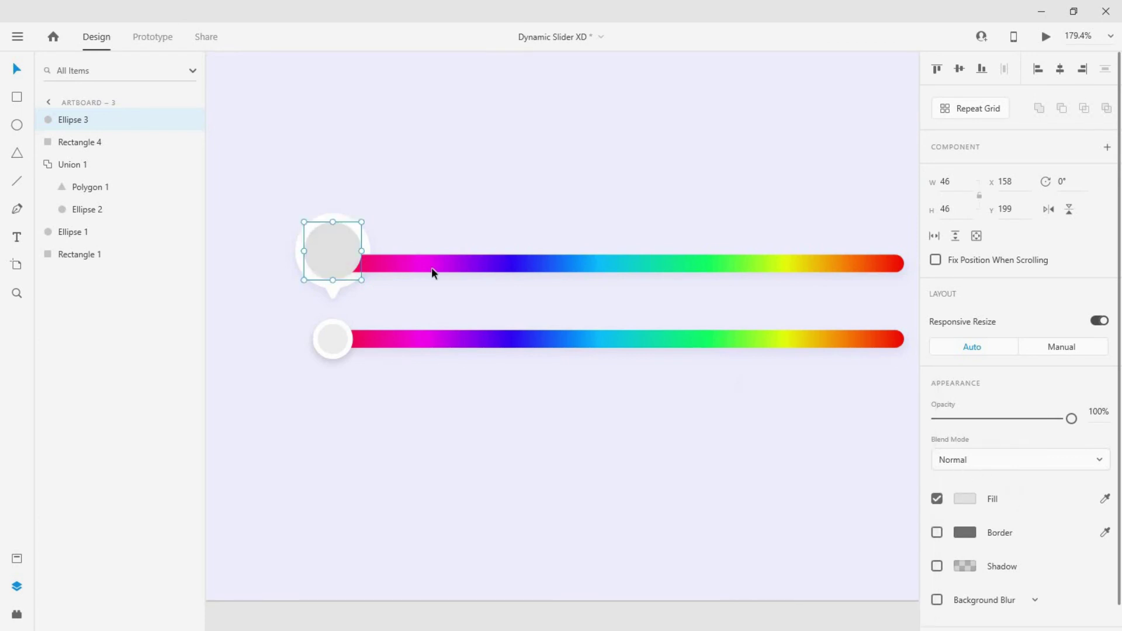
Enlarge the copied rainbow track to 477 by 46 at X 158, Y 199 so it spans the inner circle's full height.
{"action": "left_click_drag", "start_coordinate": [450, 265], "coordinate": [451, 278]}
{"action": "left_click_drag", "start_coordinate": [608, 269], "coordinate": [612, 222]}
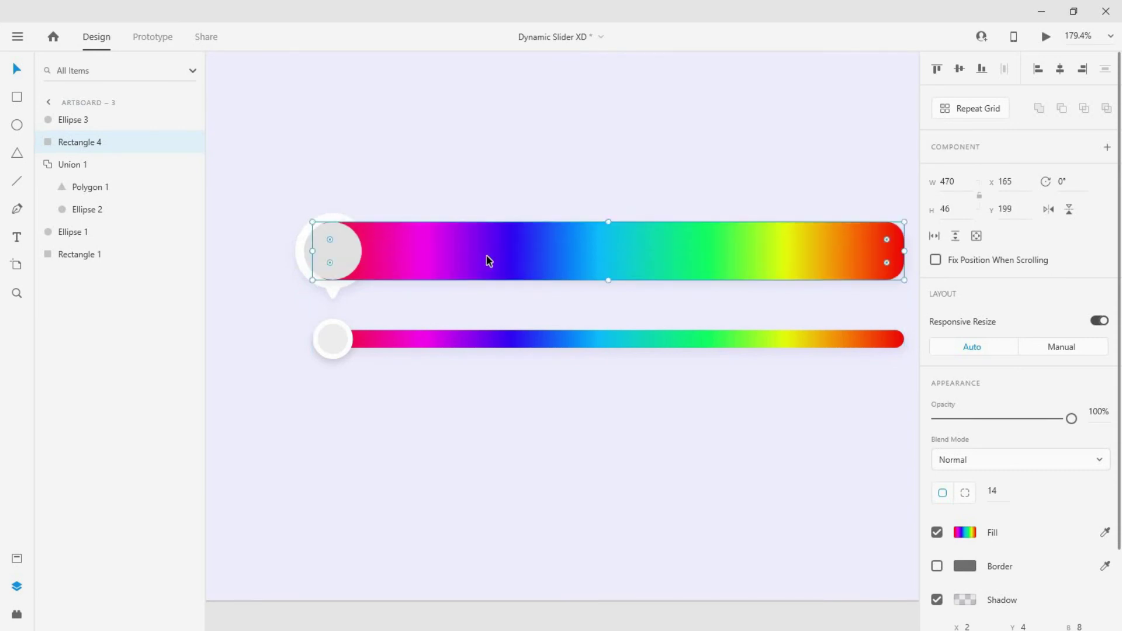
{"action": "left_click_drag", "start_coordinate": [313, 250], "coordinate": [305, 250]}
Mask the enlarged rainbow bar with the bubble's inner circle.
{"action": "scroll", "coordinate": [362, 257], "scroll_direction": "right", "scroll_amount": 2}
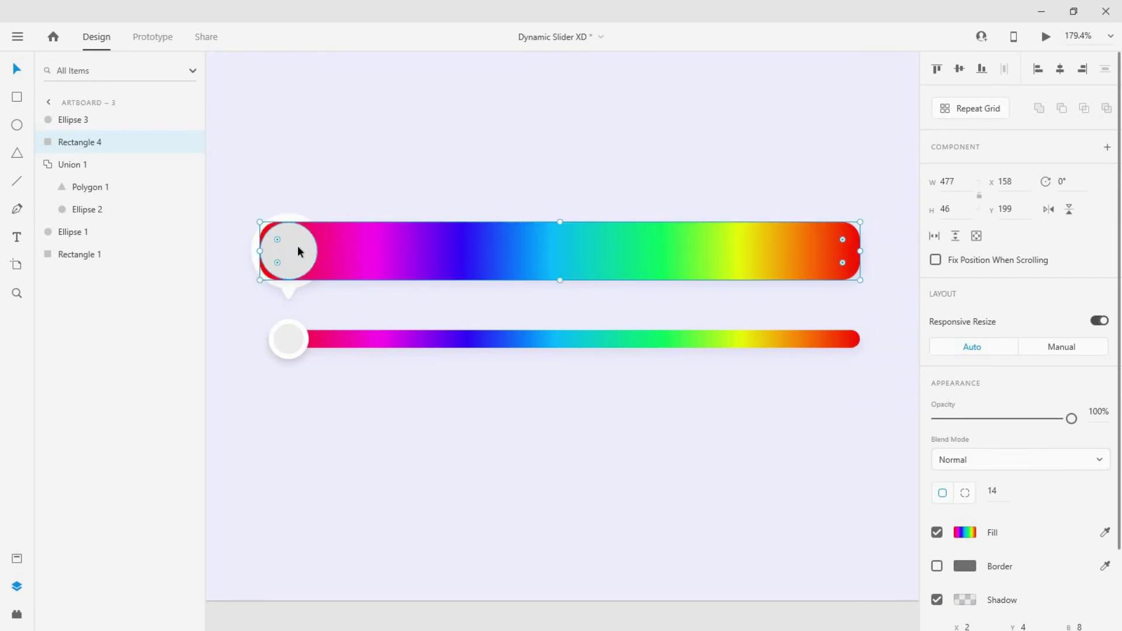
{"action": "left_click", "coordinate": [298, 251], "text": "shift"}
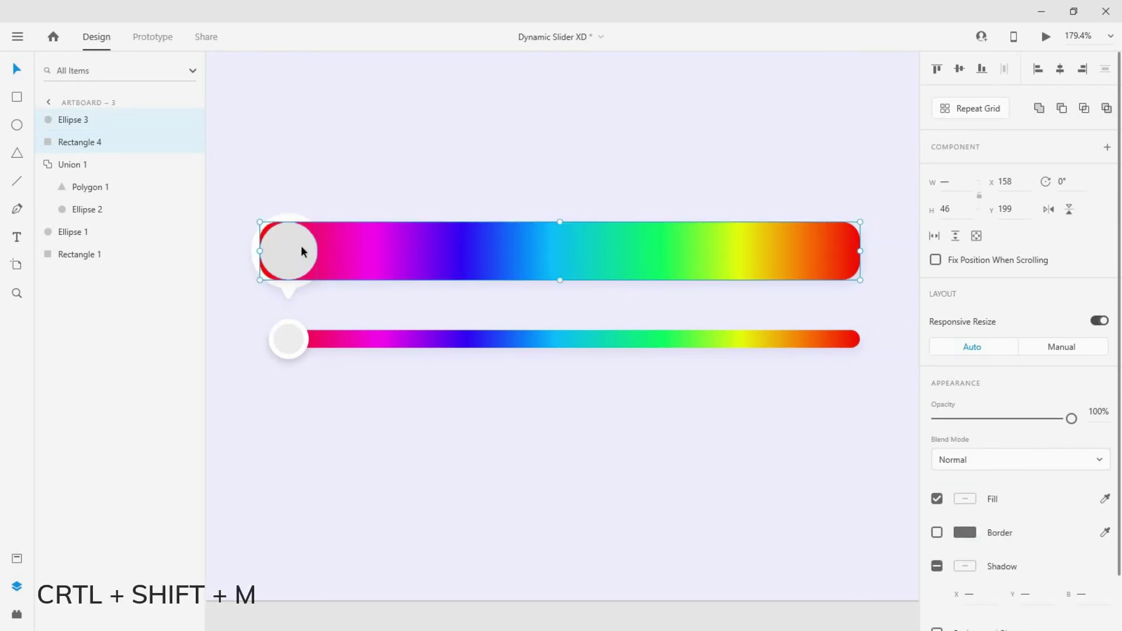
{"action": "key", "text": "ctrl+shift+m"}
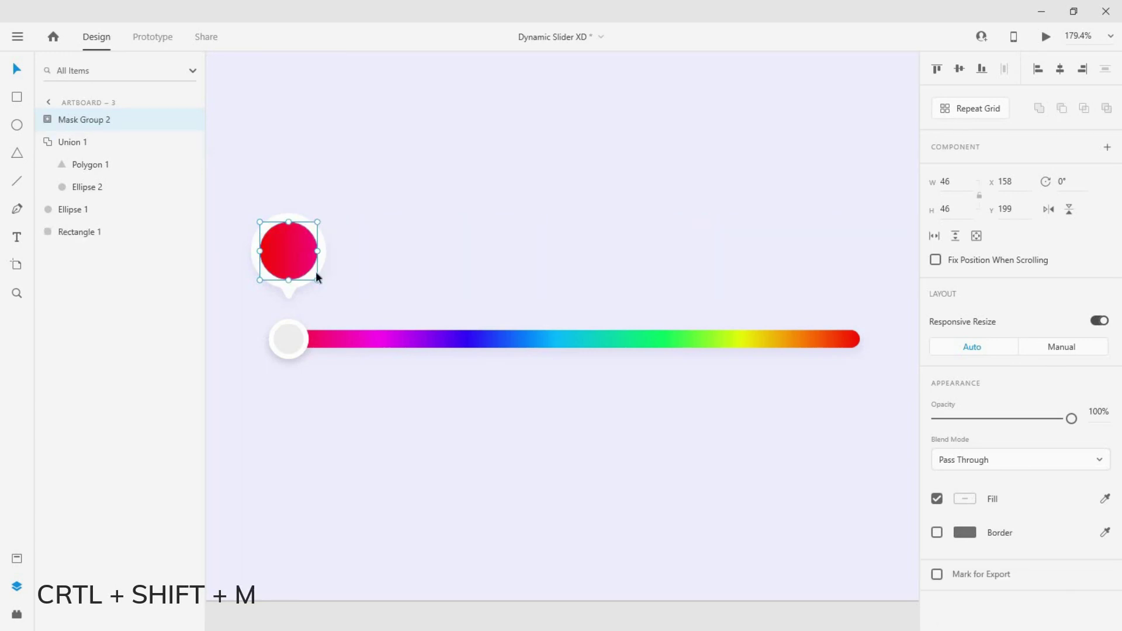
Duplicate the third artboard with the color slider.
{"action": "scroll", "coordinate": [399, 282], "scroll_direction": "down", "scroll_amount": 4}
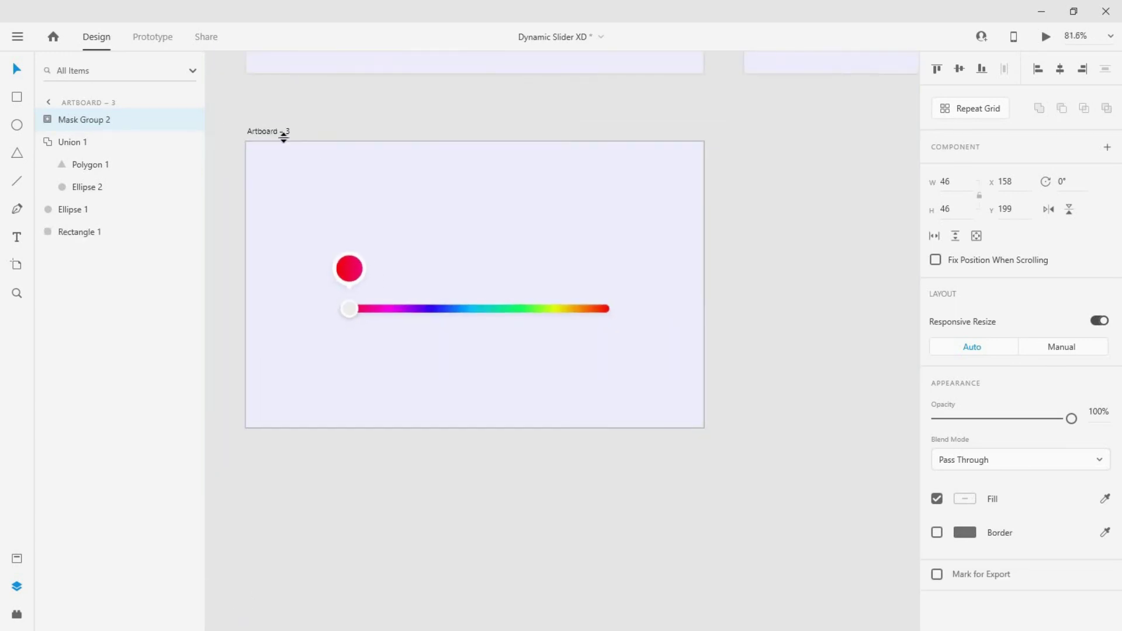
{"action": "left_click", "coordinate": [283, 131]}
{"action": "key", "text": "ctrl+d"}
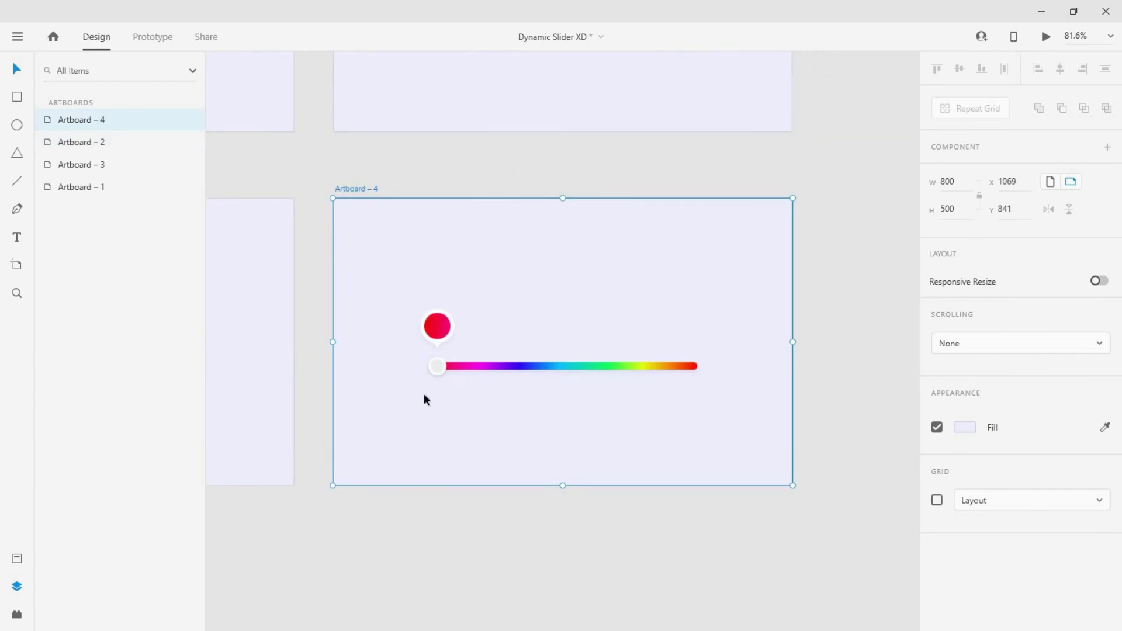
Move the slider knob on Artboard – 4 to the far end of the rainbow track, at X 603.
{"action": "scroll", "coordinate": [428, 374], "scroll_direction": "up", "scroll_amount": 1}
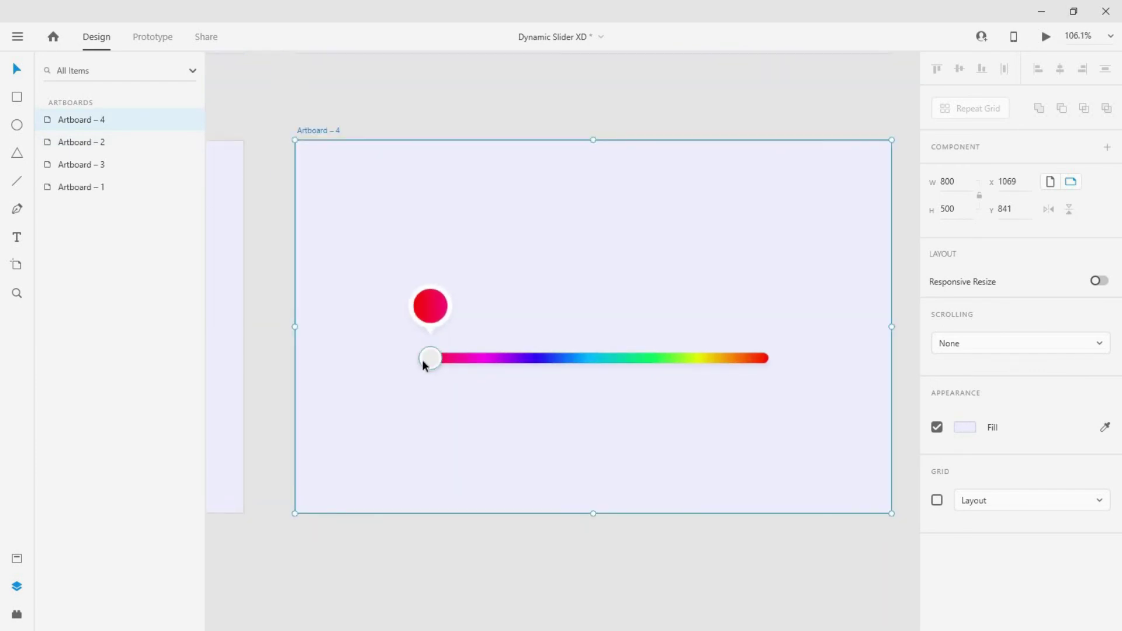
{"action": "left_click", "coordinate": [428, 350]}
{"action": "key", "text": "shift+Right"}
{"action": "key", "text": "shift+Right"}
{"action": "key", "text": "shift+Right"}
{"action": "key", "text": "shift+Right"}
{"action": "key", "text": "shift+Right"}
{"action": "key", "text": "shift+Right"}
{"action": "key", "text": "shift+Right"}
{"action": "key", "text": "shift+Right"}
{"action": "key", "text": "shift+Right"}
{"action": "key", "text": "shift+Right"}
{"action": "key", "text": "shift+Right"}
{"action": "key", "text": "shift+Right"}
{"action": "key", "text": "shift+Right"}
{"action": "key", "text": "shift+Right"}
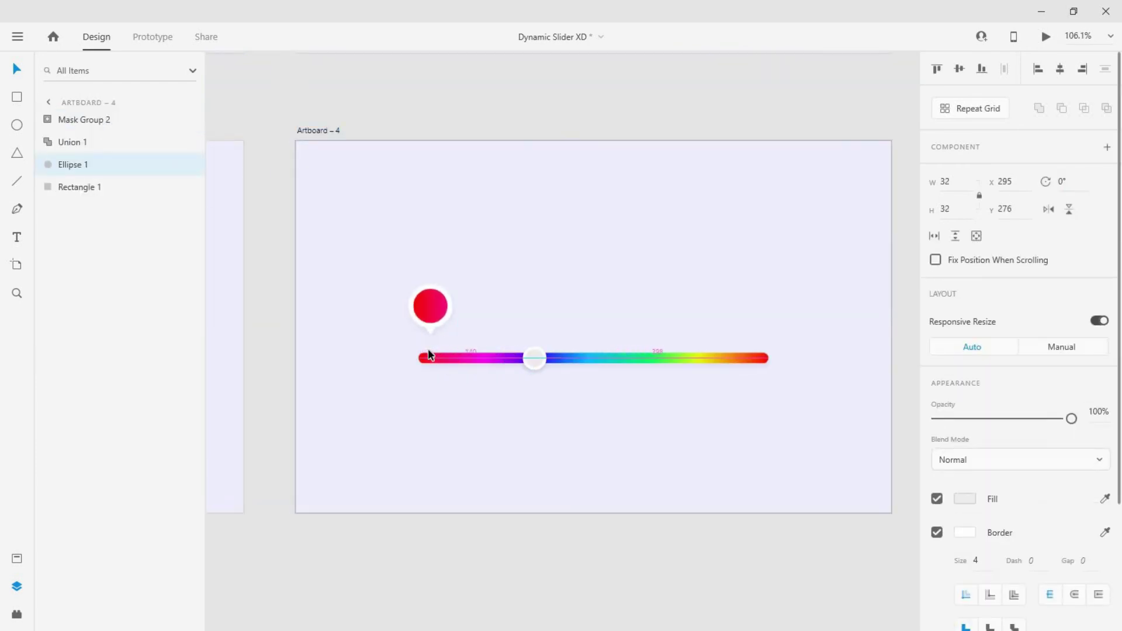
{"action": "key", "text": "shift+Right"}
{"action": "key", "text": "shift+Right"}
{"action": "key", "text": "shift+Right"}
{"action": "key", "text": "shift+Right"}
{"action": "key", "text": "shift+Right"}
{"action": "key", "text": "shift+Right"}
{"action": "key", "text": "shift+Right"}
{"action": "key", "text": "shift+Right"}
{"action": "key", "text": "shift+Right"}
{"action": "key", "text": "shift+Right"}
{"action": "key", "text": "shift+Right"}
{"action": "key", "text": "shift+Right"}
{"action": "key", "text": "shift+Right"}
{"action": "key", "text": "shift+Right"}
{"action": "key", "text": "shift+Right"}
{"action": "key", "text": "shift+Right"}
{"action": "key", "text": "shift+Right"}
{"action": "key", "text": "shift+Right"}
{"action": "key", "text": "shift+Right"}
{"action": "key", "text": "shift+Right"}
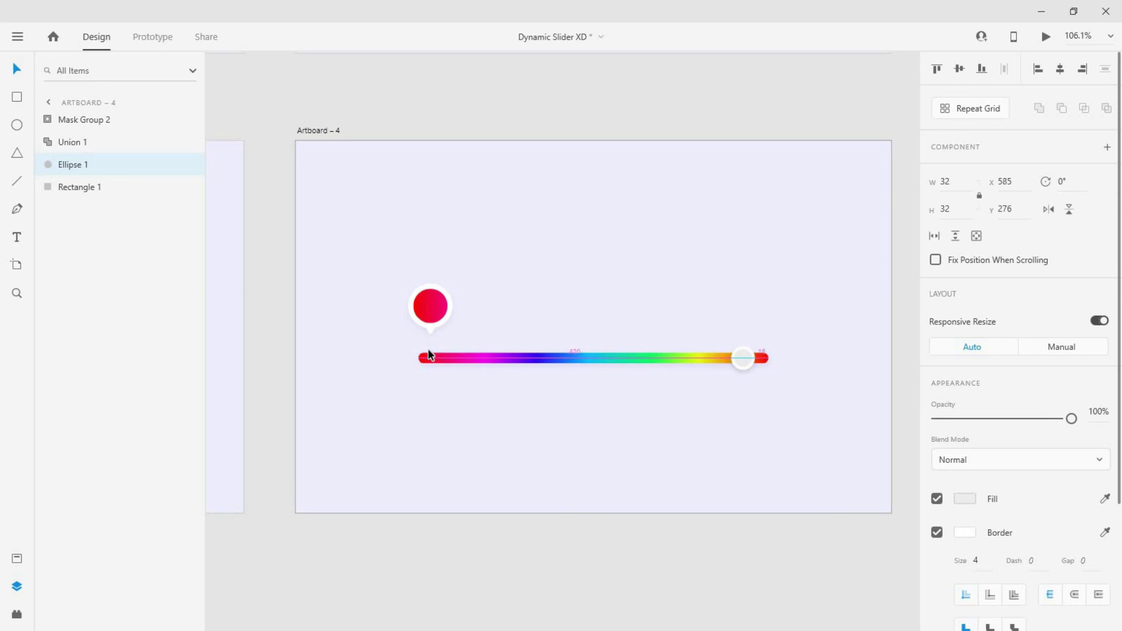
{"action": "key", "text": "shift+Right"}
{"action": "key", "text": "shift+Right"}
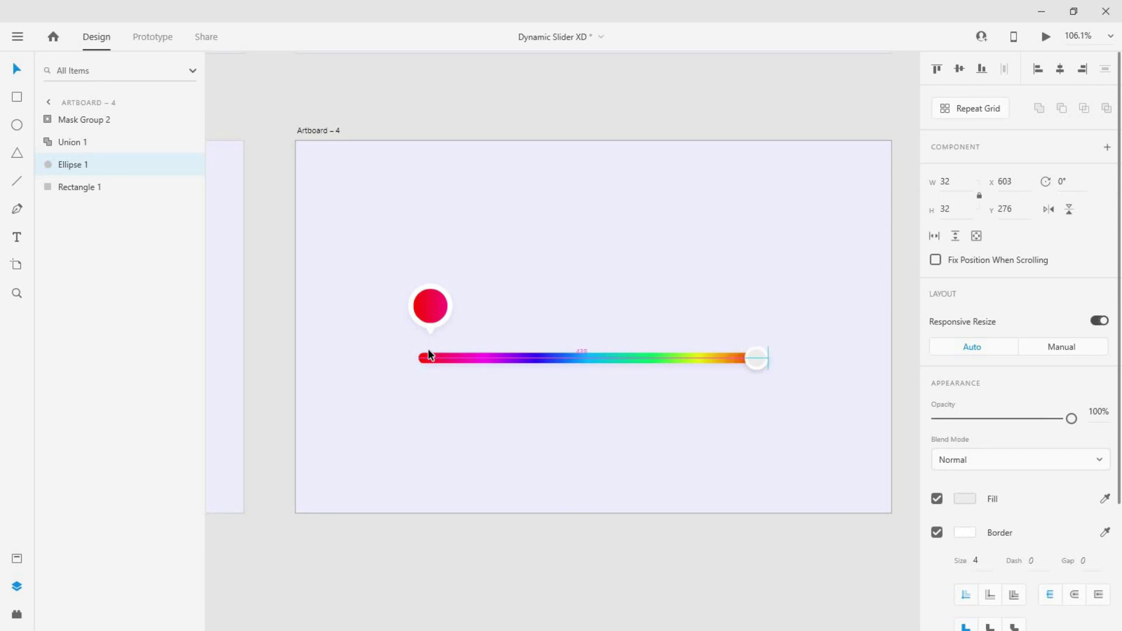
Move the white bubble shape on Artboard – 4 to X 588 so it sits directly above the slider knob.
{"action": "left_click", "coordinate": [443, 285]}
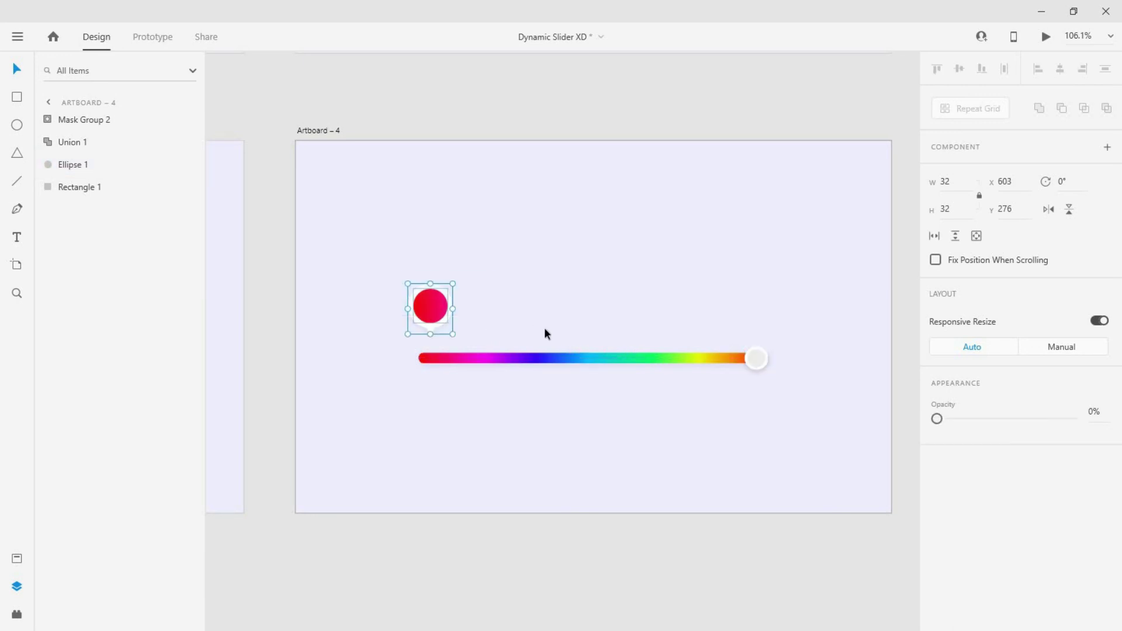
{"action": "left_click", "coordinate": [419, 314], "text": "shift"}
{"action": "left_click", "coordinate": [433, 306], "text": "shift"}
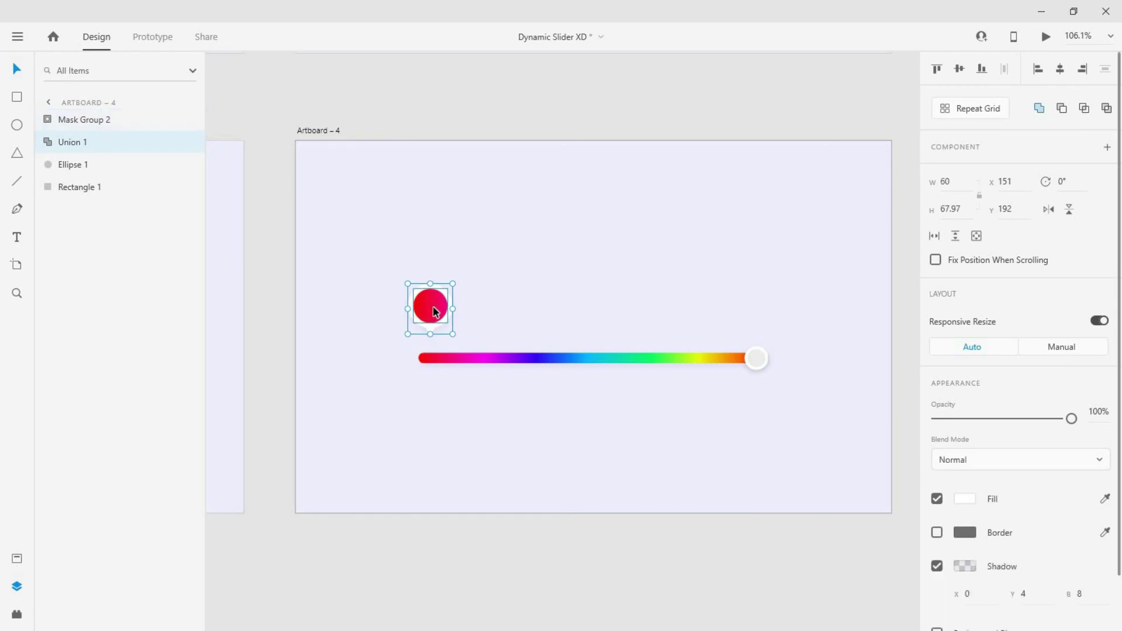
{"action": "key", "text": "shift+Right"}
{"action": "key", "text": "shift+Right"}
{"action": "key", "text": "shift+Right"}
{"action": "key", "text": "shift+Right"}
{"action": "key", "text": "shift+Right"}
{"action": "key", "text": "shift+Right"}
{"action": "key", "text": "shift+Right"}
{"action": "key", "text": "shift+Right"}
{"action": "key", "text": "shift+Right"}
{"action": "key", "text": "shift+Right"}
{"action": "key", "text": "shift+Right"}
{"action": "key", "text": "shift+Right"}
{"action": "key", "text": "shift+Right"}
{"action": "key", "text": "shift+Right"}
{"action": "key", "text": "shift+Right"}
{"action": "key", "text": "shift+Right"}
{"action": "key", "text": "shift+Right"}
{"action": "key", "text": "shift+Right"}
{"action": "key", "text": "shift+Right"}
{"action": "key", "text": "shift+Right"}
{"action": "key", "text": "shift+Right"}
{"action": "key", "text": "shift+Right"}
{"action": "key", "text": "shift+Right"}
{"action": "key", "text": "shift+Right"}
{"action": "key", "text": "shift+Right"}
{"action": "key", "text": "shift+Right"}
{"action": "key", "text": "shift+Right"}
{"action": "key", "text": "shift+Right"}
{"action": "key", "text": "shift+Right"}
{"action": "key", "text": "shift+Right"}
{"action": "key", "text": "shift+Right"}
{"action": "key", "text": "shift+Right"}
{"action": "key", "text": "shift+Right"}
{"action": "key", "text": "shift+Right"}
{"action": "key", "text": "shift+Right"}
{"action": "key", "text": "shift+Right"}
{"action": "key", "text": "shift+Right"}
{"action": "key", "text": "shift+Right"}
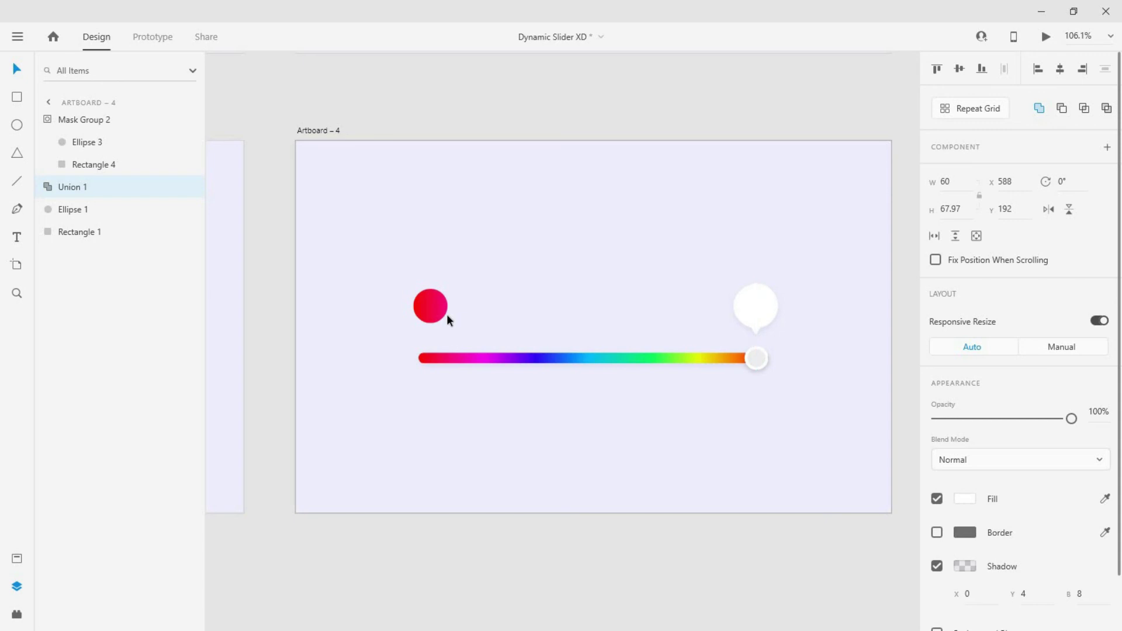
Shift only the masking circle inside the mask group along the rainbow bar to X 588, leaving the bar in place.
{"action": "double_click", "coordinate": [437, 306]}
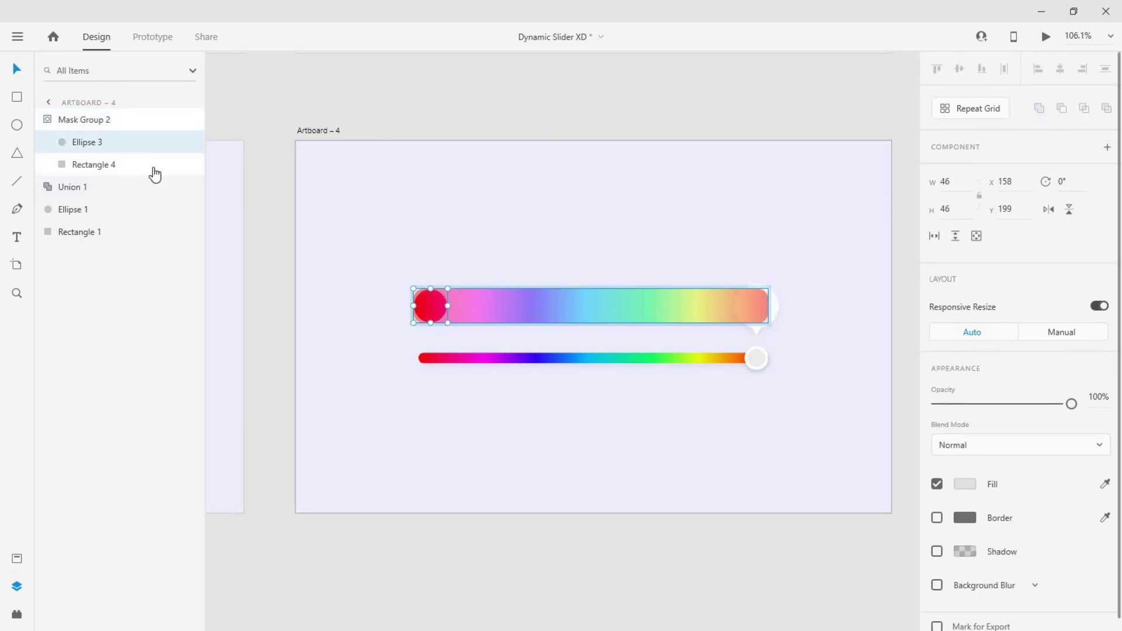
{"action": "key", "text": "shift+Right"}
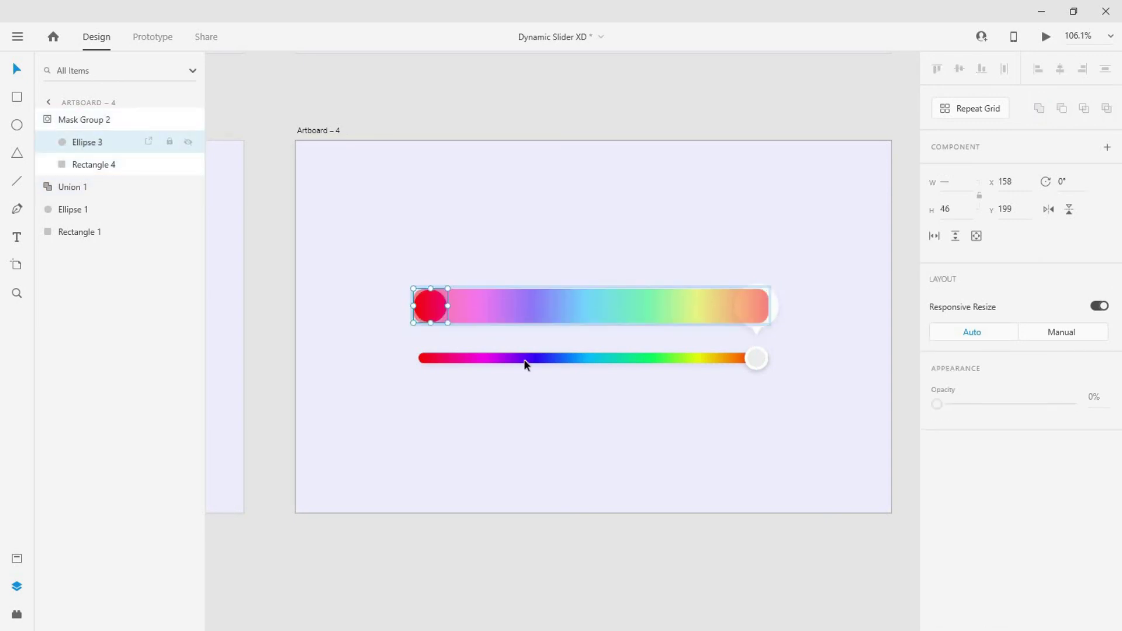
{"action": "key", "text": "shift+Right"}
{"action": "key", "text": "shift+Right"}
{"action": "key", "text": "shift+Right"}
{"action": "key", "text": "shift+Right"}
{"action": "key", "text": "shift+Right"}
{"action": "key", "text": "shift+Right"}
{"action": "key", "text": "shift+Right"}
{"action": "key", "text": "shift+Right"}
{"action": "key", "text": "shift+Right"}
{"action": "key", "text": "shift+Right"}
{"action": "key", "text": "shift+Right"}
{"action": "key", "text": "shift+Right"}
{"action": "key", "text": "shift+Right"}
{"action": "key", "text": "shift+Right"}
{"action": "key", "text": "shift+Right"}
{"action": "key", "text": "shift+Right"}
{"action": "key", "text": "shift+Right"}
{"action": "key", "text": "shift+Right"}
{"action": "key", "text": "shift+Right"}
{"action": "key", "text": "shift+Right"}
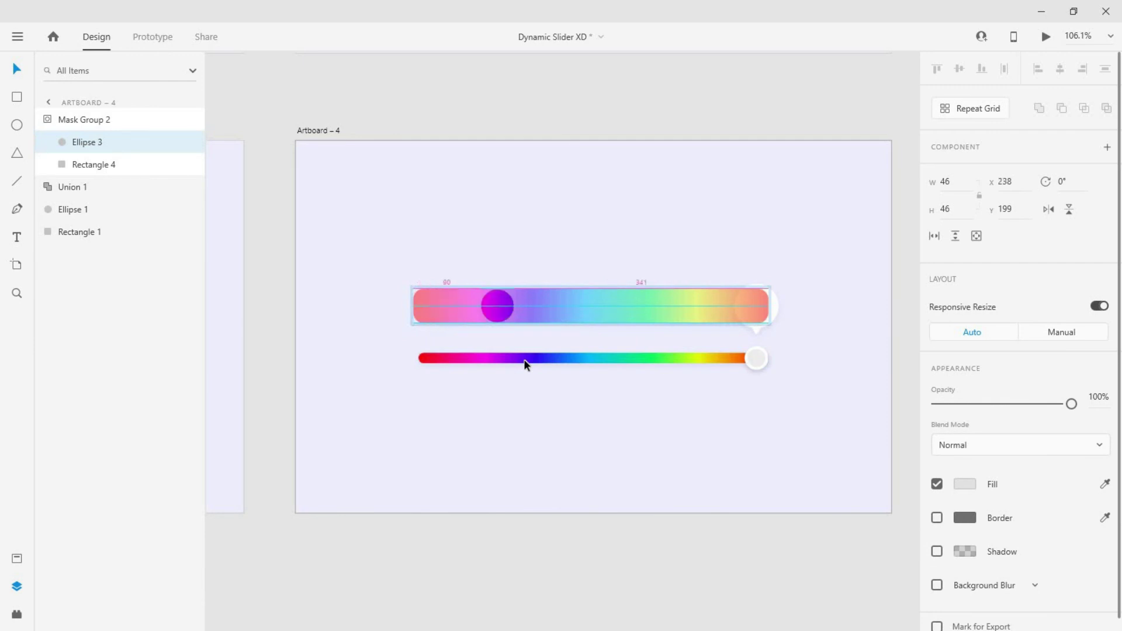
{"action": "key", "text": "shift+Right"}
{"action": "key", "text": "shift+Right"}
{"action": "key", "text": "shift+Right"}
{"action": "key", "text": "shift+Right"}
{"action": "key", "text": "shift+Right"}
{"action": "key", "text": "shift+Right"}
{"action": "key", "text": "shift+Right"}
{"action": "key", "text": "shift+Right"}
{"action": "key", "text": "shift+Right"}
{"action": "key", "text": "shift+Right"}
{"action": "key", "text": "shift+Right"}
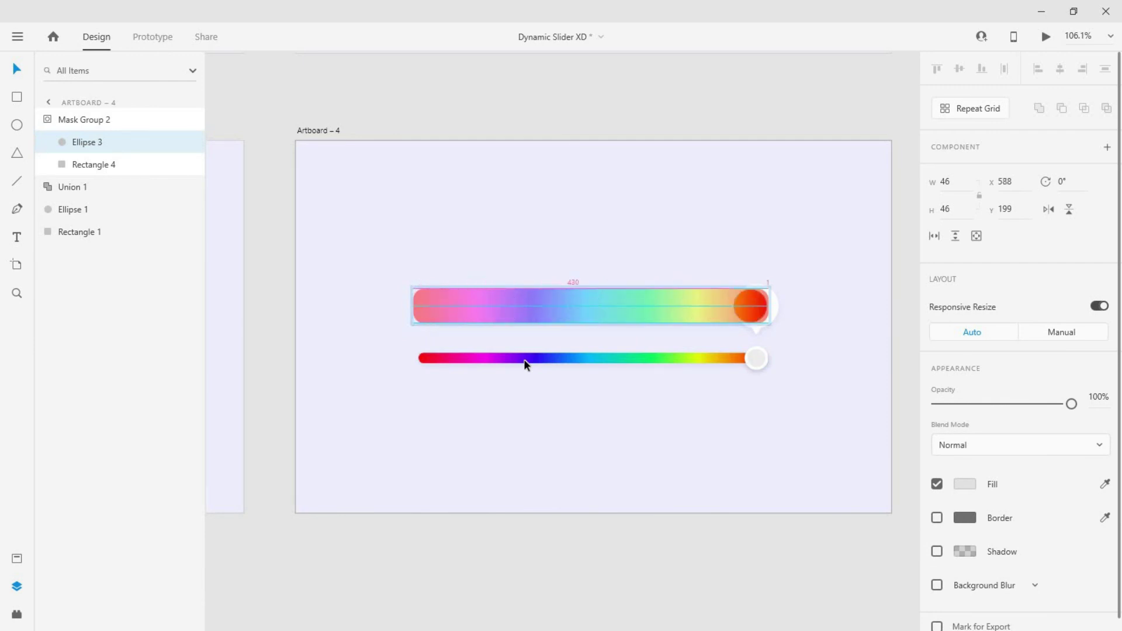
Widen the rainbow bar inside the mask group to 494 so it extends beyond the masking circle.
{"action": "scroll", "coordinate": [767, 345], "scroll_direction": "up", "scroll_amount": 3}
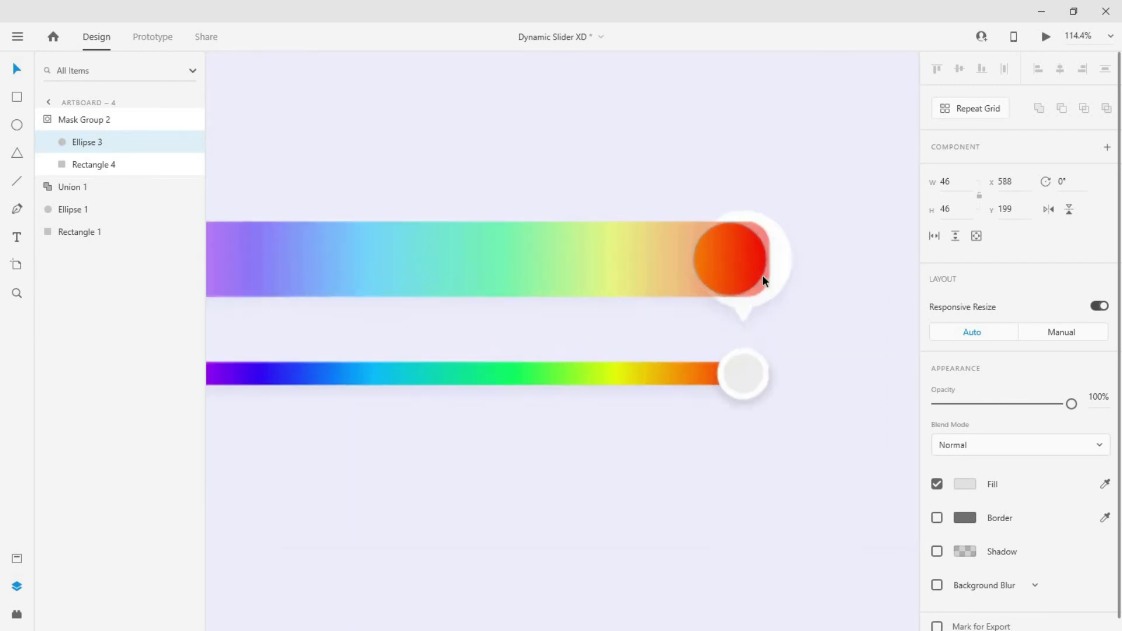
{"action": "left_click", "coordinate": [640, 259]}
{"action": "left_click_drag", "start_coordinate": [772, 259], "coordinate": [798, 258]}
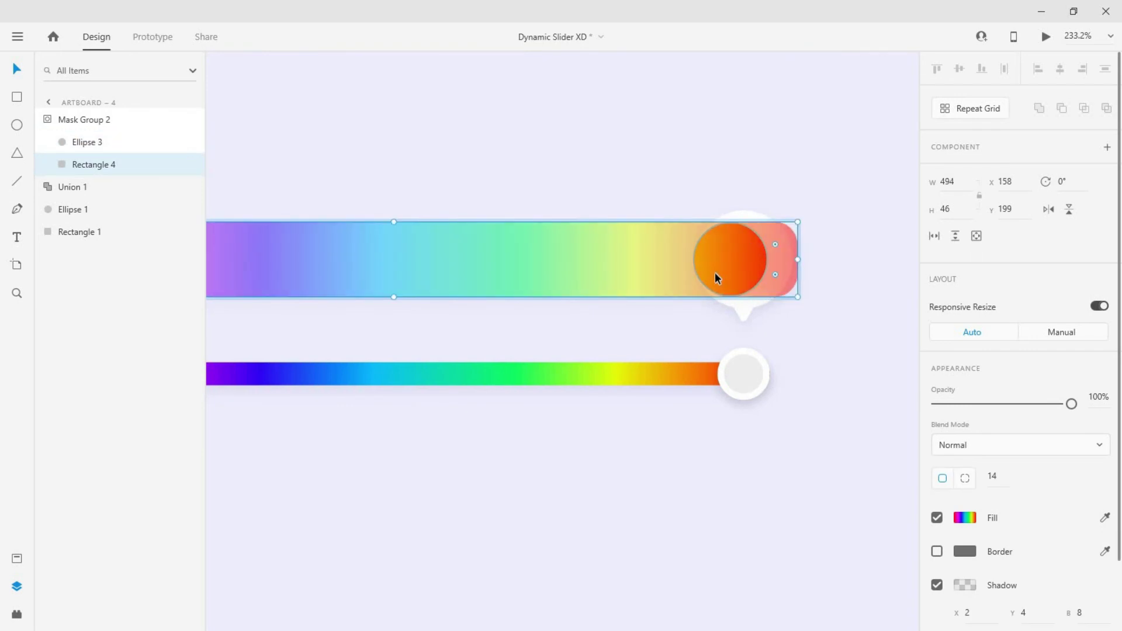
Nudge the masking circle to X 596 to center it within the white bubble.
{"action": "left_click", "coordinate": [87, 144]}
{"action": "key", "text": "Right"}
{"action": "key", "text": "Right"}
{"action": "key", "text": "Right"}
{"action": "key", "text": "Right"}
{"action": "key", "text": "Right"}
{"action": "key", "text": "Right"}
{"action": "key", "text": "Right"}
{"action": "key", "text": "Right"}
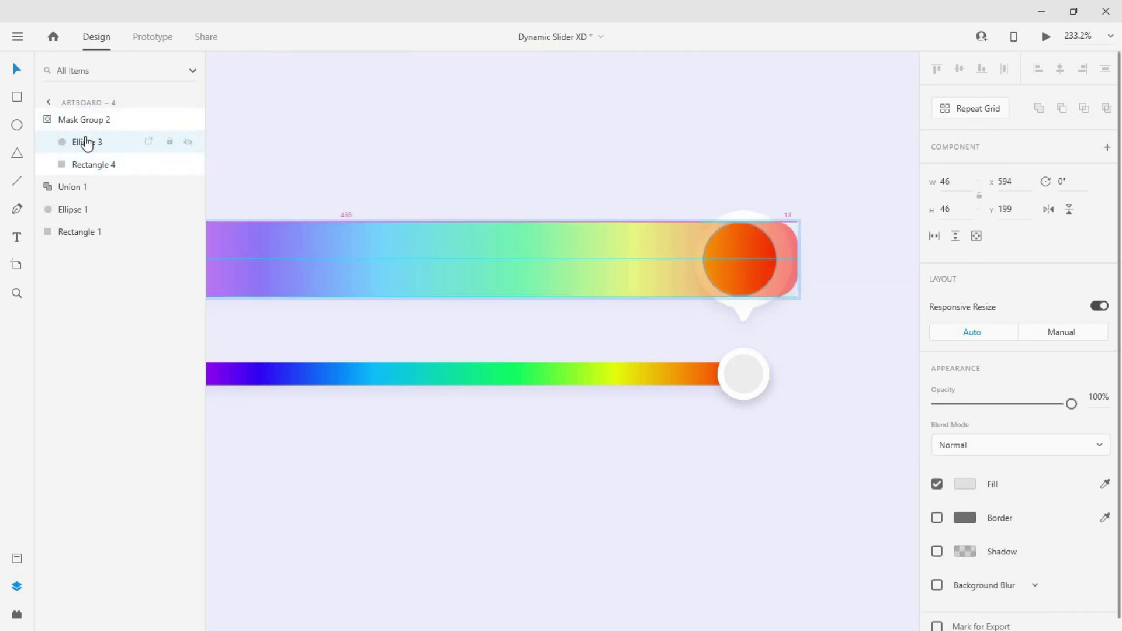
{"action": "left_click", "coordinate": [619, 136]}
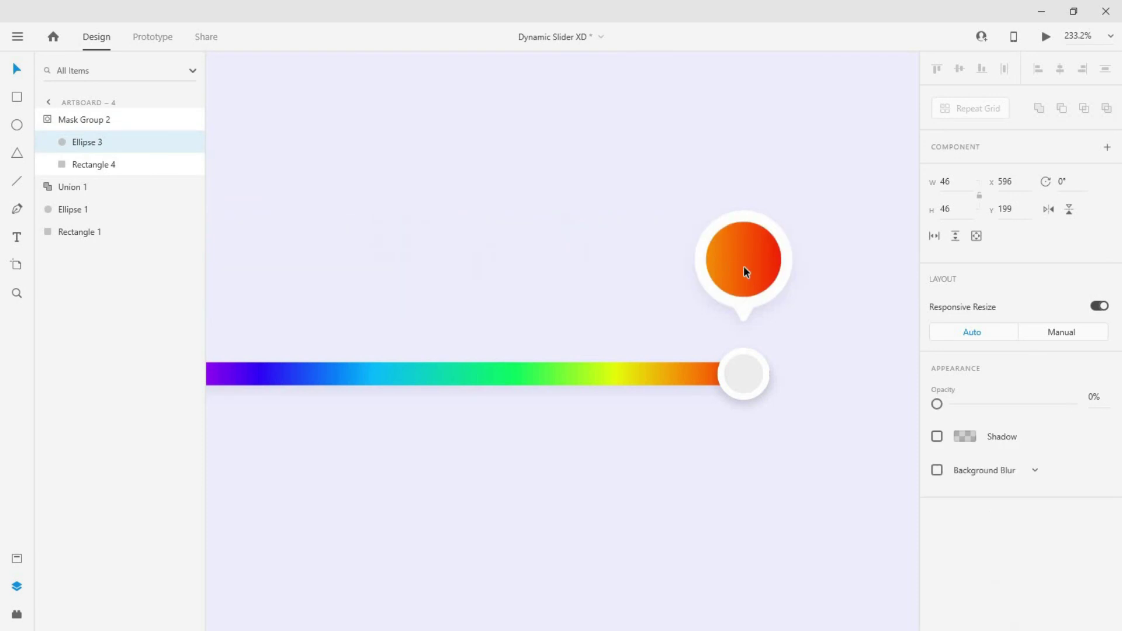
{"action": "left_click", "coordinate": [752, 281]}
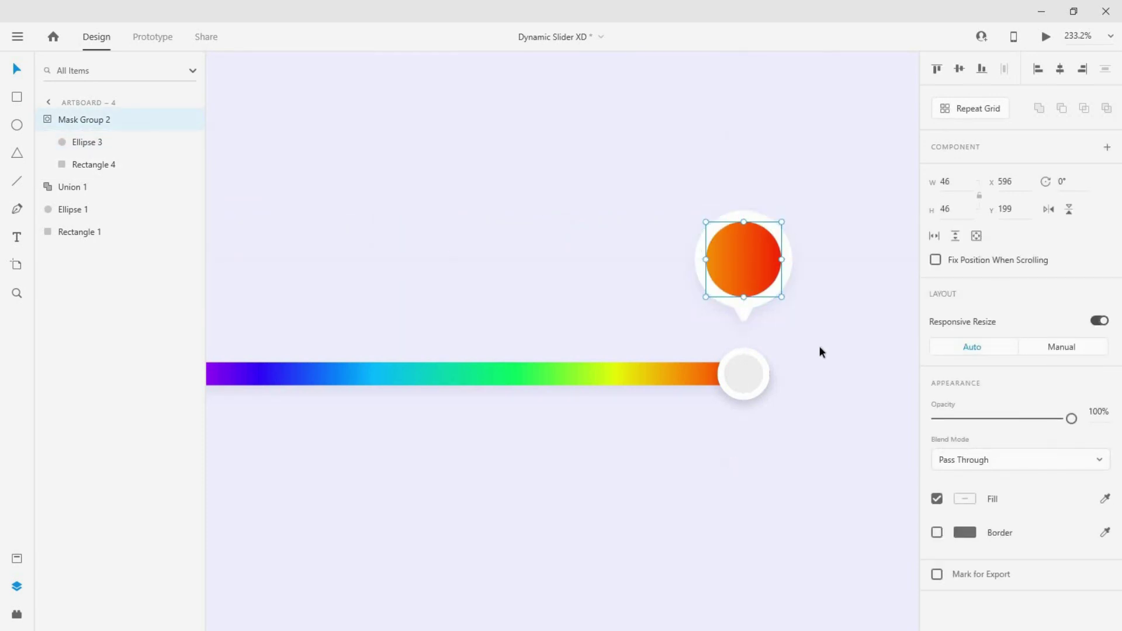
Link the knobs of Artboard – 3 and Artboard – 4 to each other's artboard with Drag triggers, Auto-Animate and no easing.
{"action": "scroll", "coordinate": [819, 345], "scroll_direction": "down", "scroll_amount": 5}
{"action": "scroll", "coordinate": [820, 354], "scroll_direction": "down", "scroll_amount": 1}
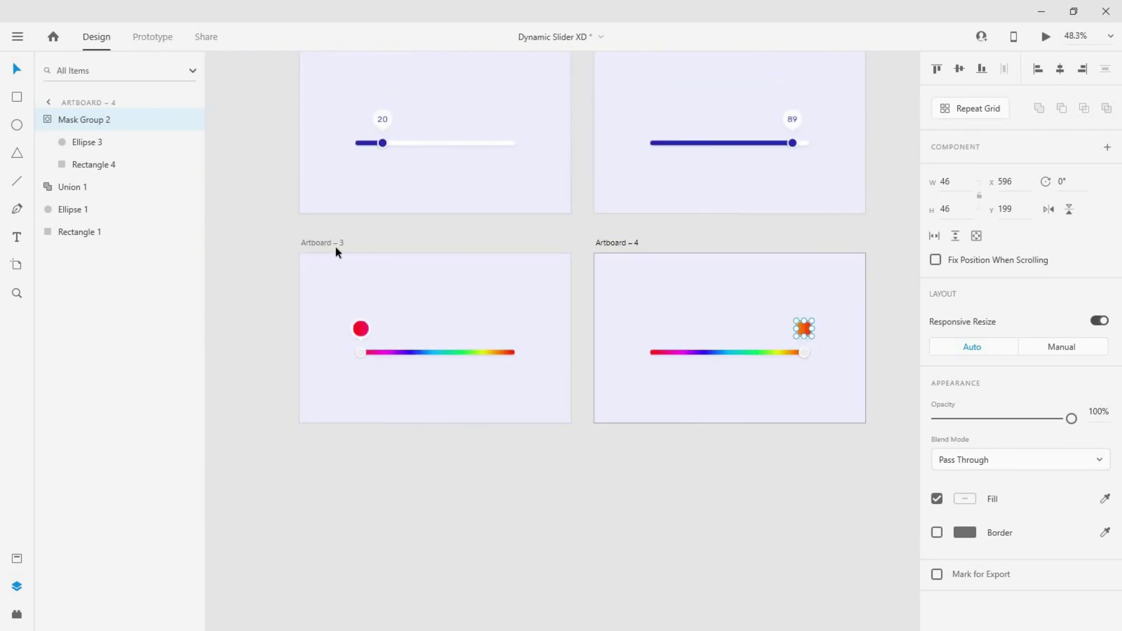
{"action": "left_click", "coordinate": [335, 247]}
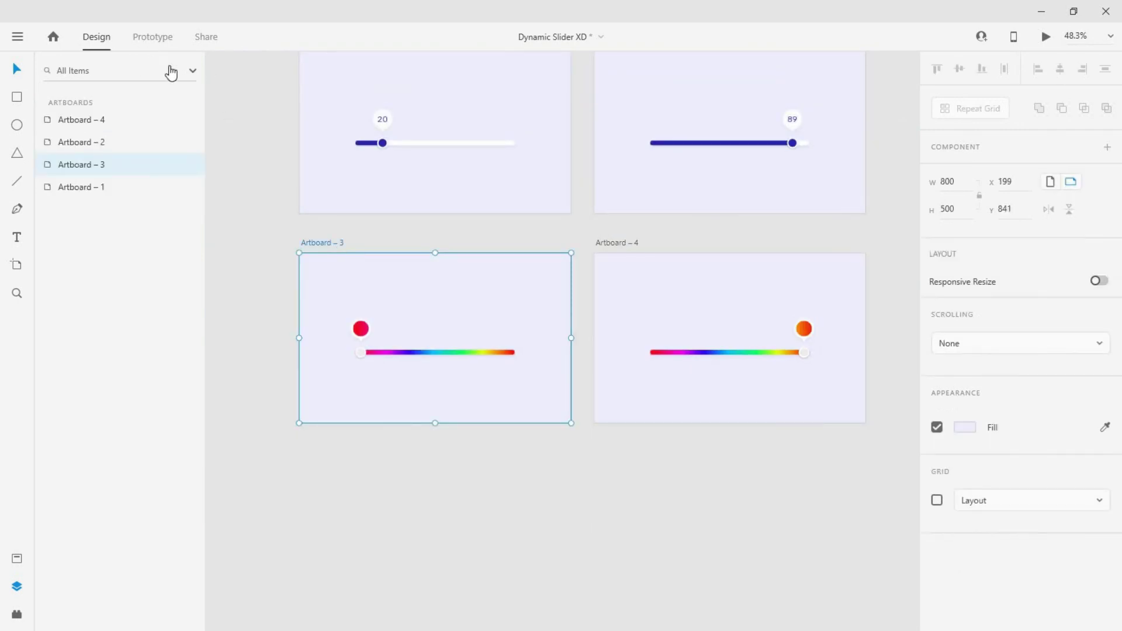
{"action": "key", "text": "ctrl+2"}
{"action": "left_click", "coordinate": [358, 354]}
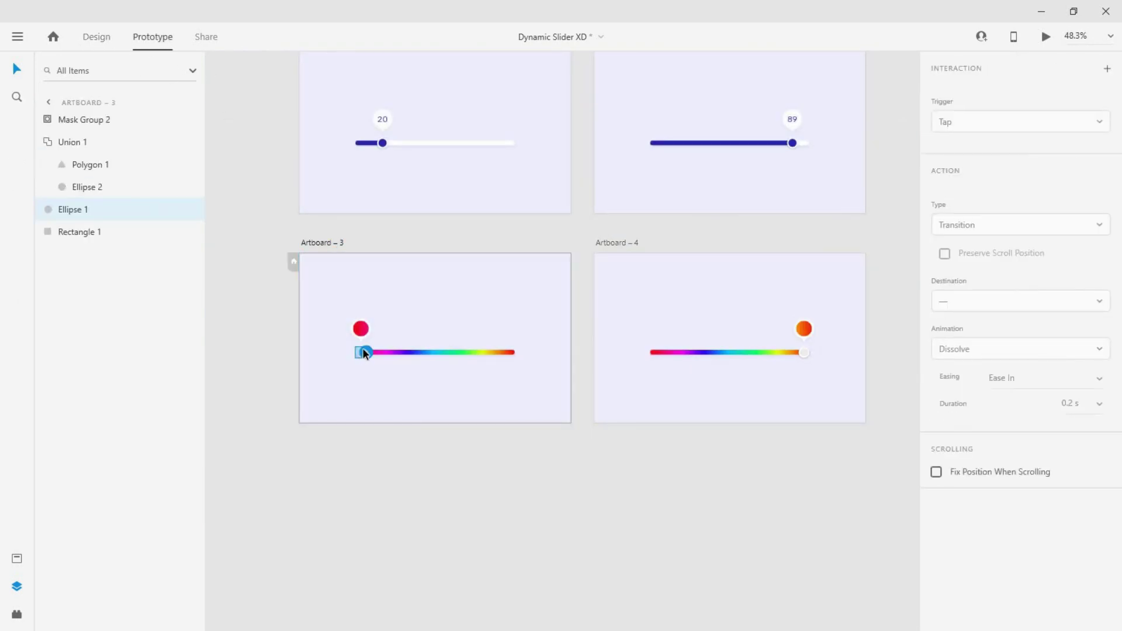
{"action": "left_click_drag", "start_coordinate": [362, 352], "coordinate": [837, 345]}
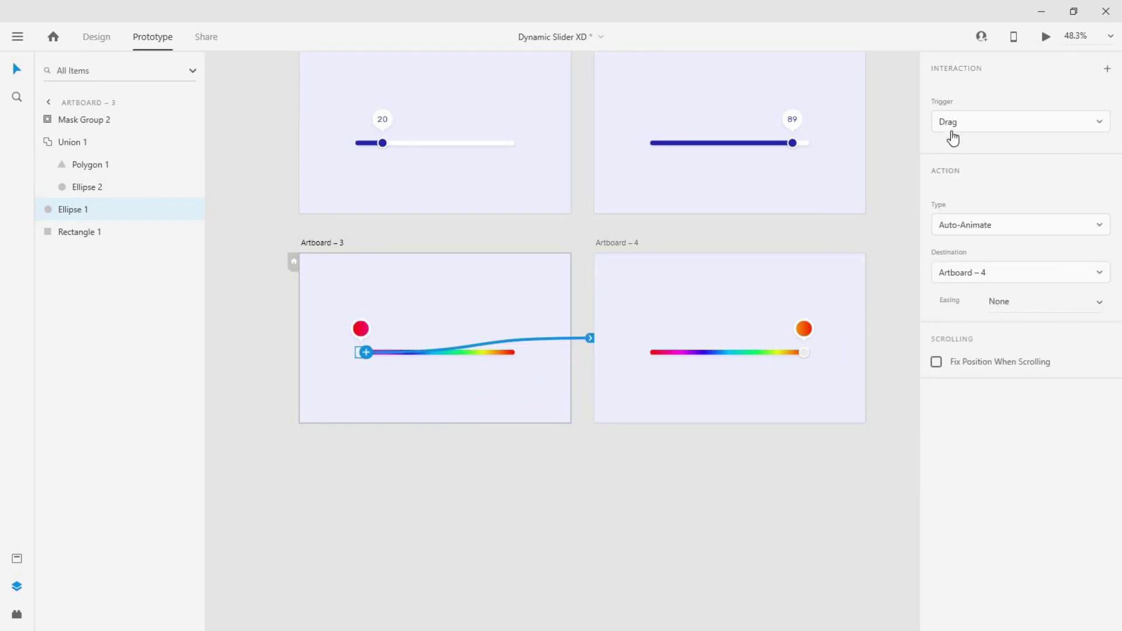
{"action": "left_click", "coordinate": [802, 353]}
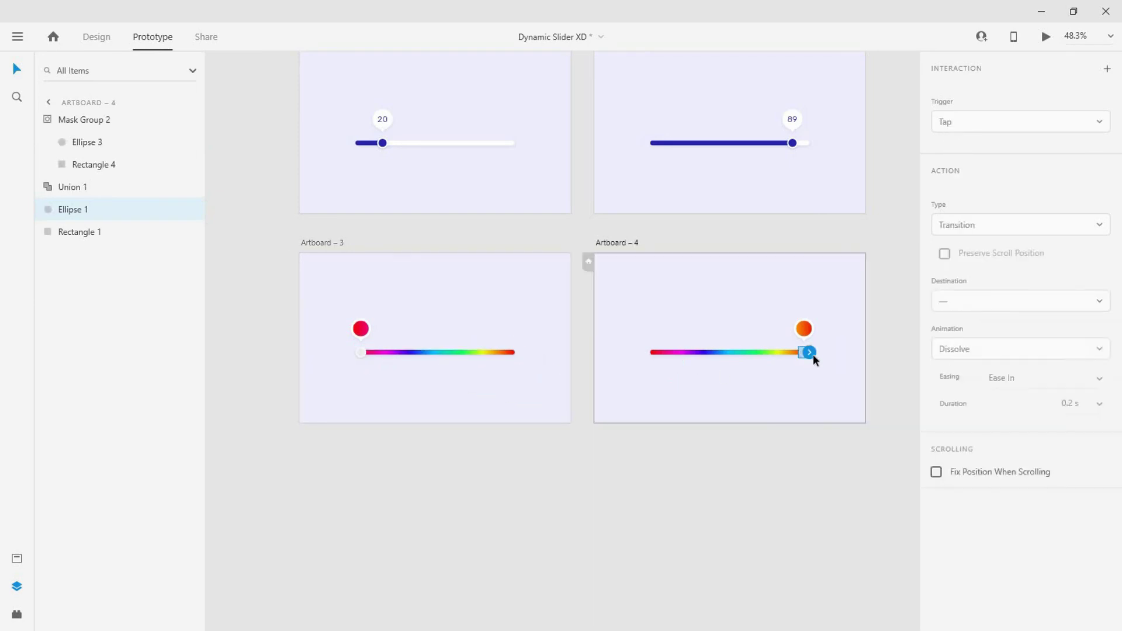
{"action": "left_click_drag", "start_coordinate": [811, 353], "coordinate": [500, 416]}
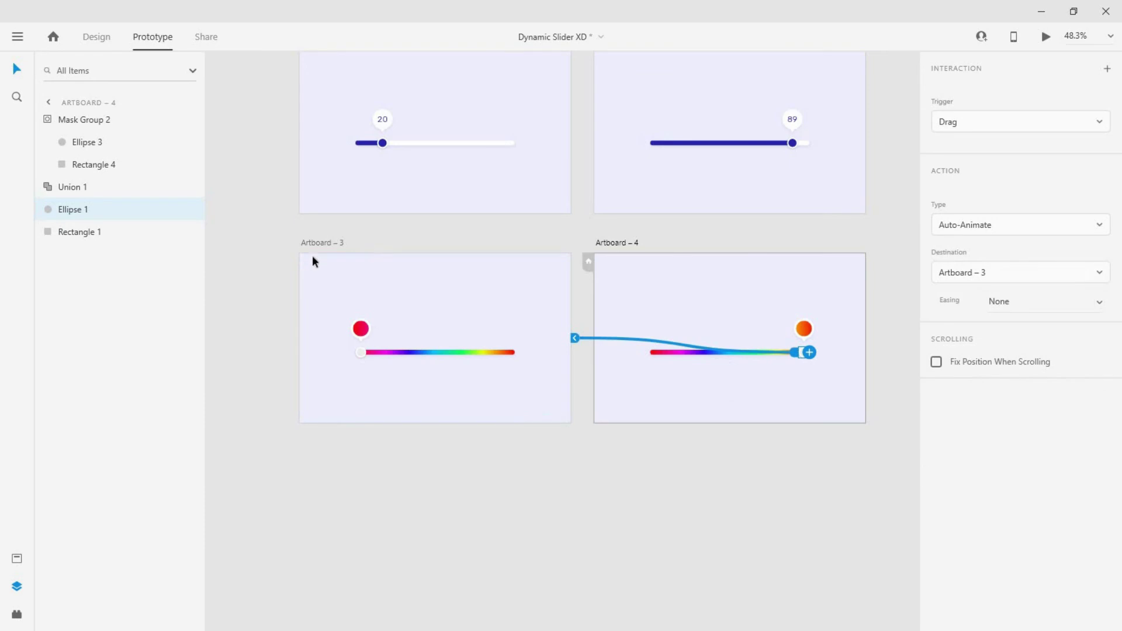
Preview the prototype from Artboard – 3 and slide the knob along the rainbow track to test the bubble color.
{"action": "left_click", "coordinate": [340, 244]}
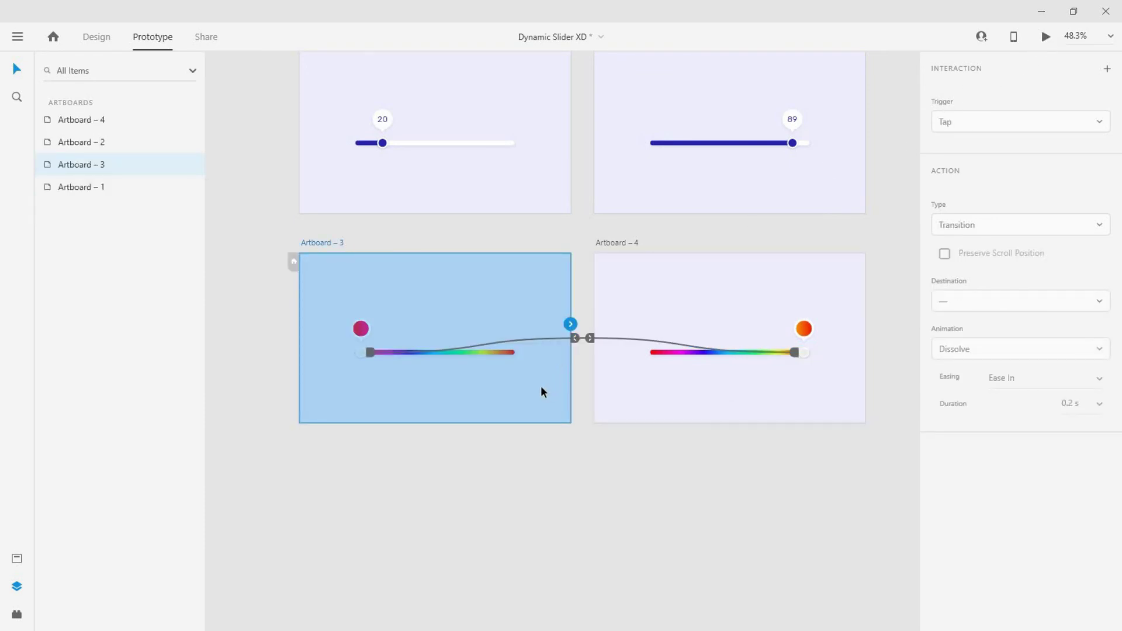
{"action": "key", "text": "ctrl+Return"}
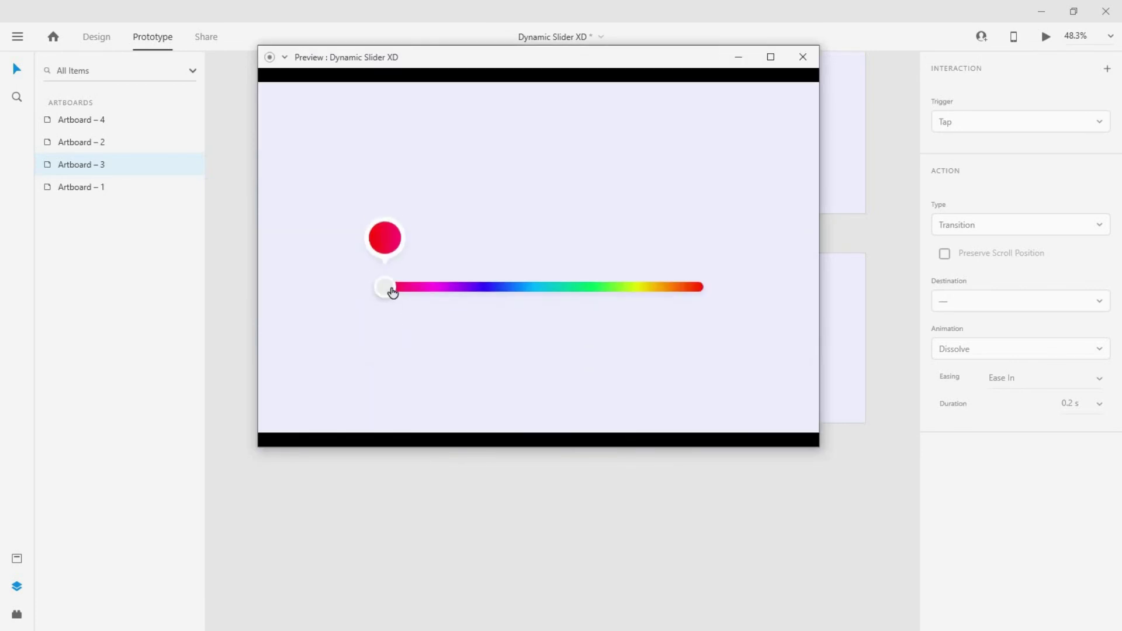
{"action": "left_click_drag", "start_coordinate": [391, 288], "coordinate": [406, 309]}
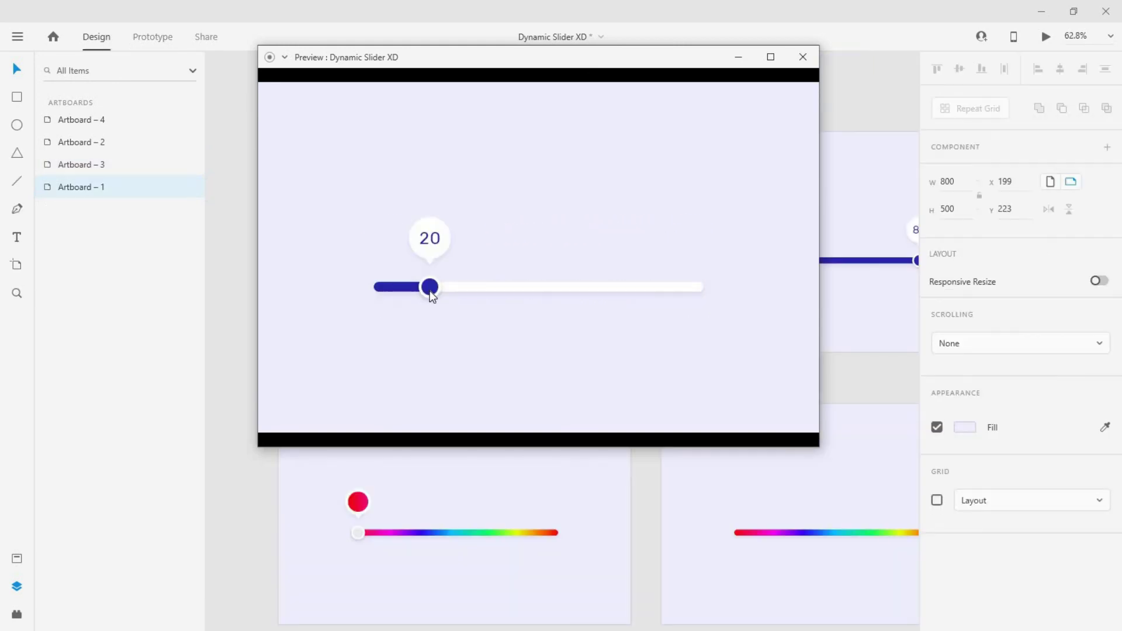
{"action": "left_click_drag", "start_coordinate": [429, 289], "coordinate": [698, 293]}
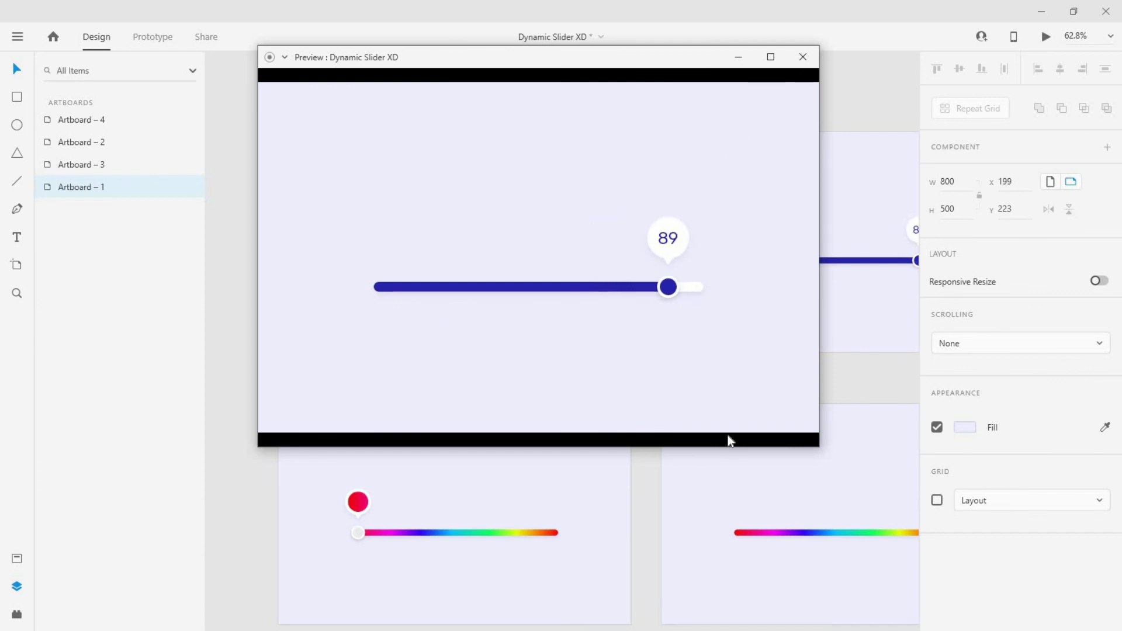